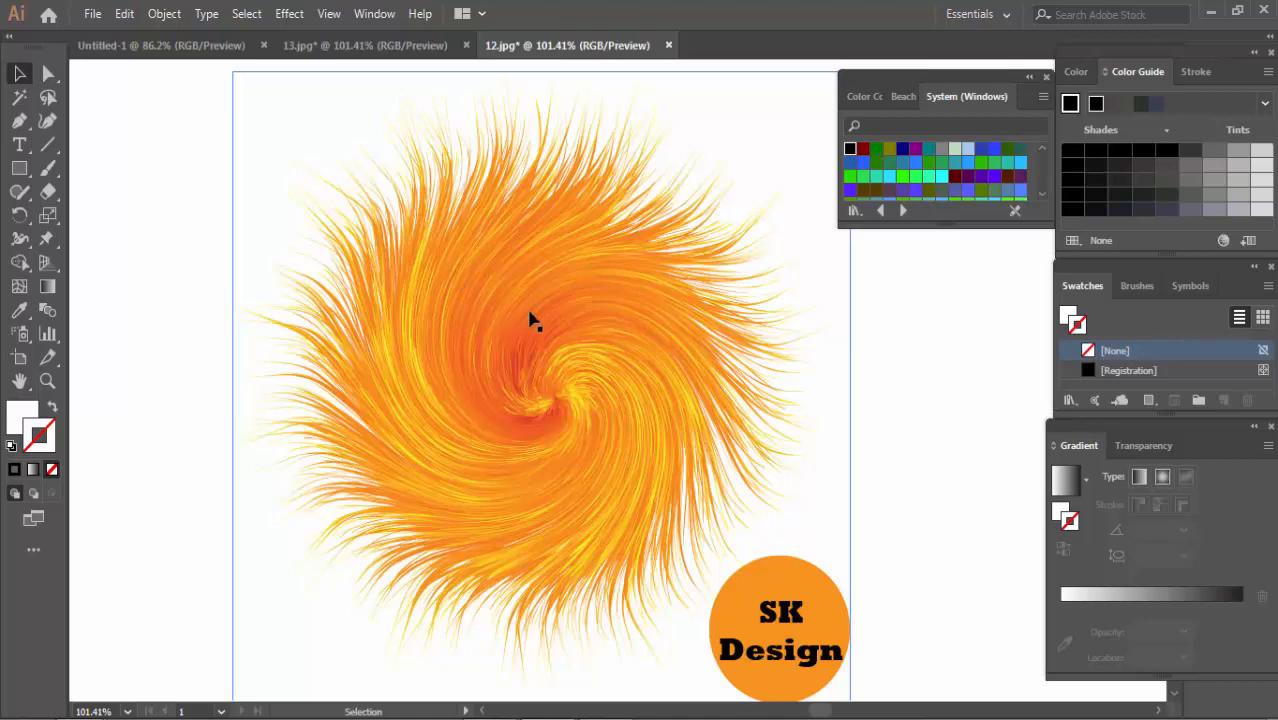
Scale down the finished orange fur swirl artwork and move it aside to free a blank working area.
left_click_drag(528, 314, 421, 336)
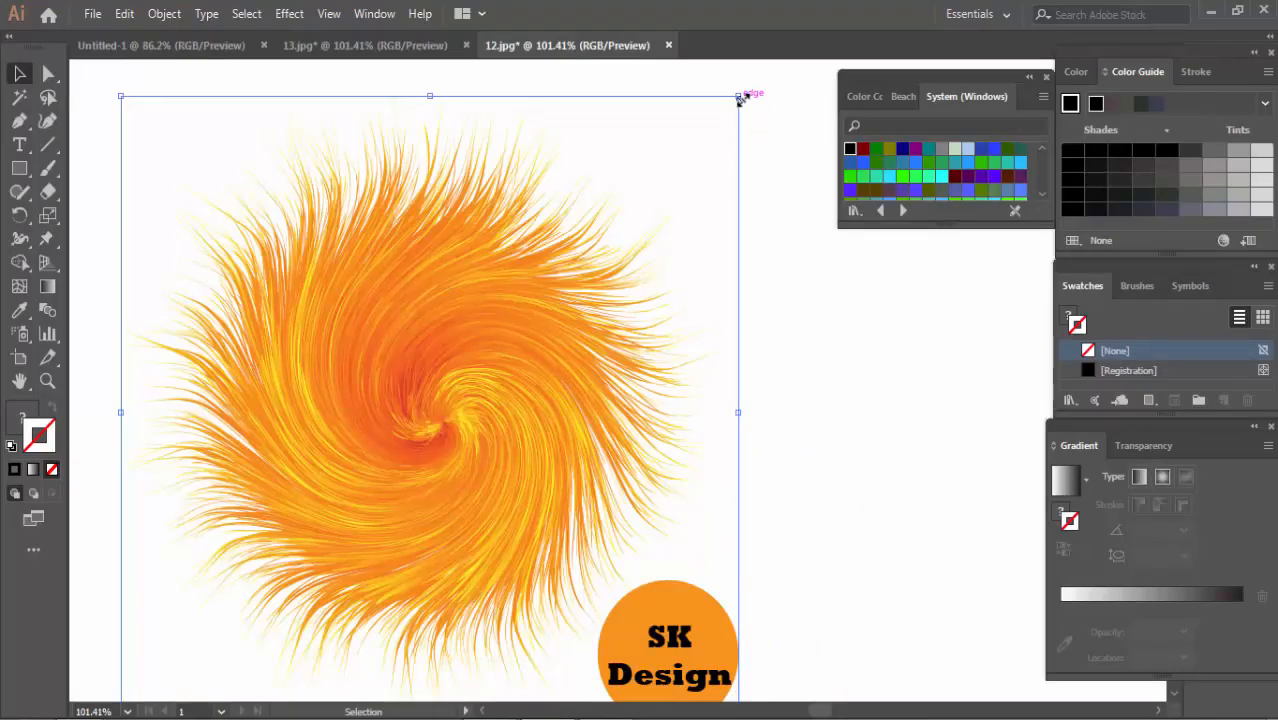
left_click_drag(741, 98, 640, 236)
left_click_drag(414, 379, 204, 249)
left_click_drag(404, 465, 500, 568)
left_click_drag(300, 379, 132, 371)
key("space")
left_click_drag(674, 370, 781, 384)
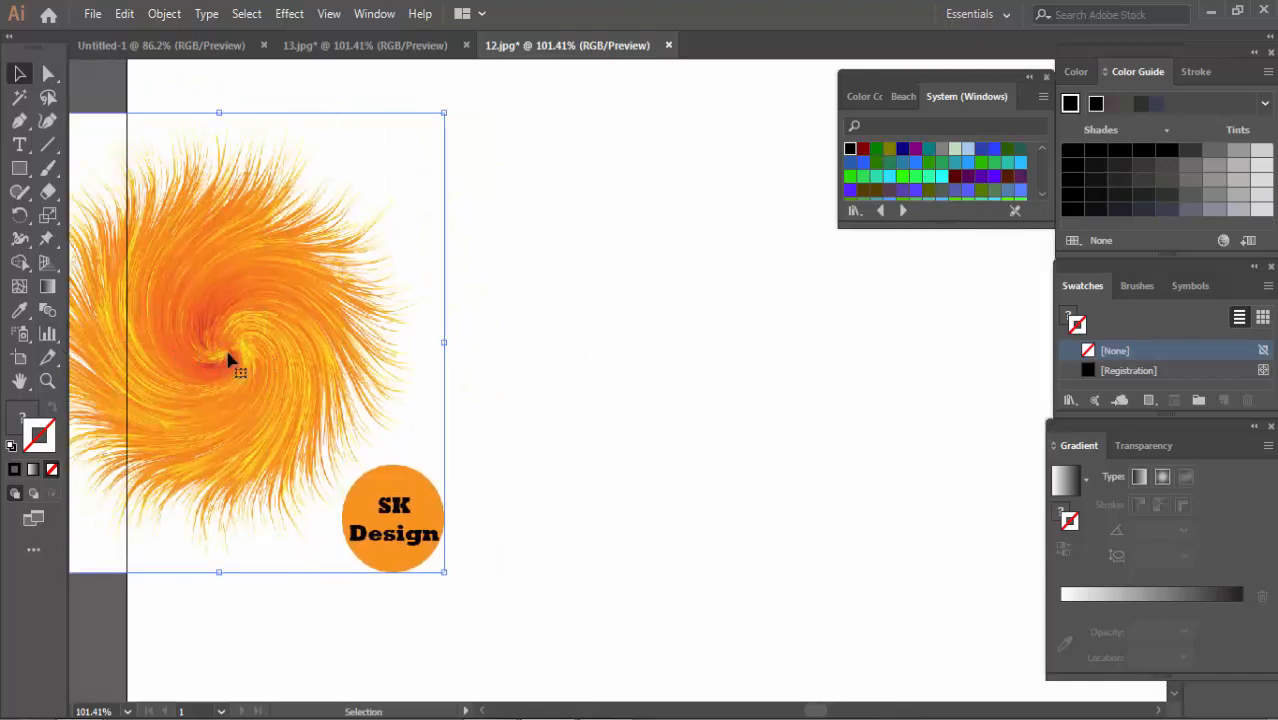
left_click_drag(288, 358, 108, 357)
key("space")
left_click_drag(785, 394, 436, 397)
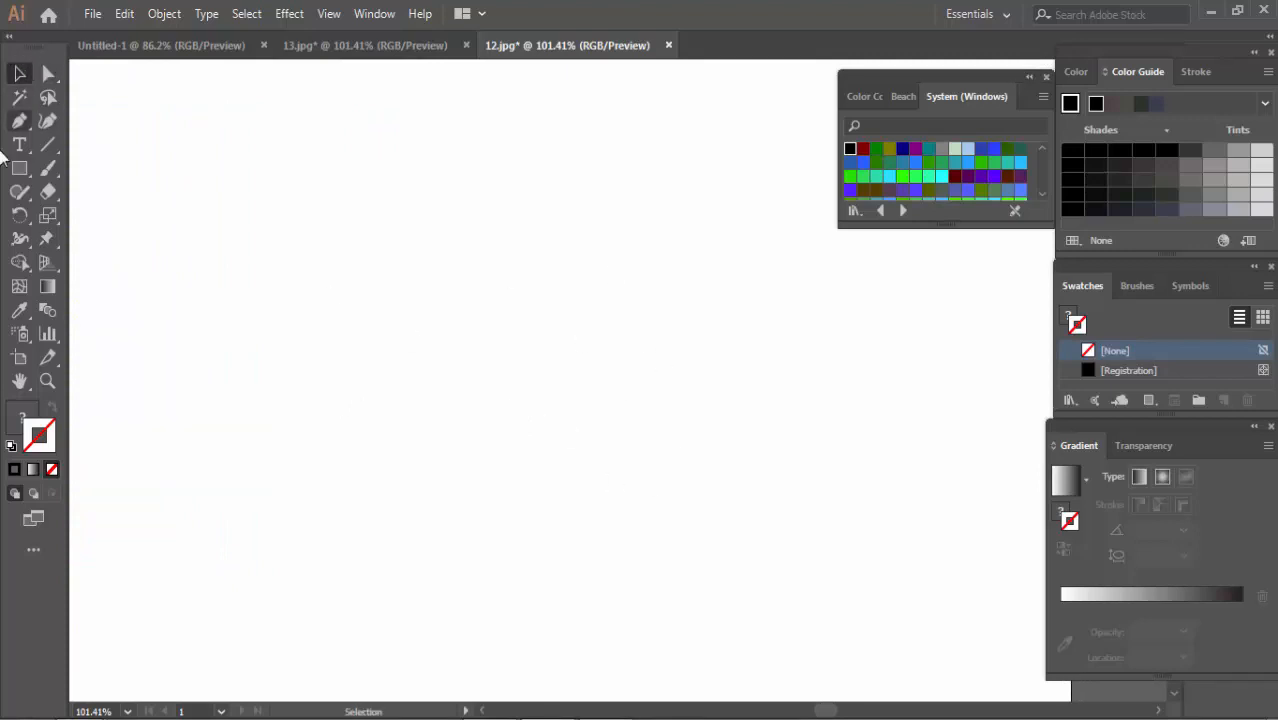
Start a new star on the blank canvas with the Star tool, opening its dimension settings.
left_click_drag(22, 176, 73, 256)
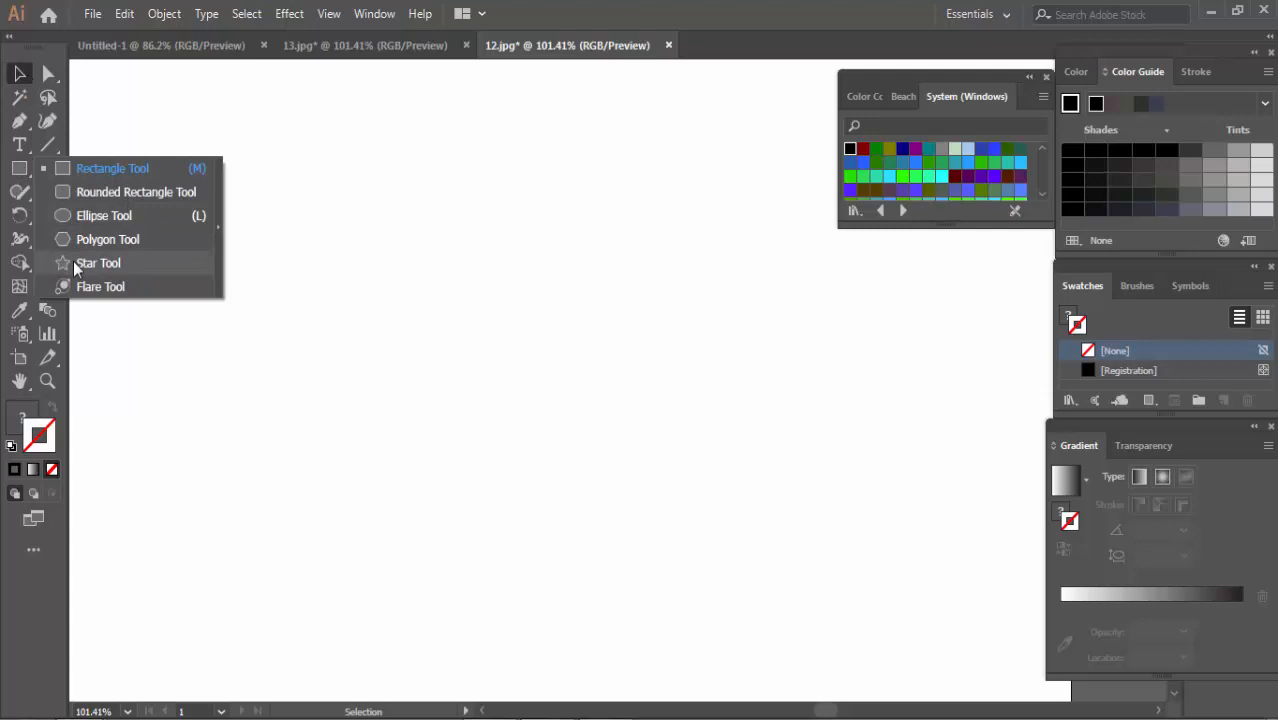
left_click_drag(73, 261, 73, 261)
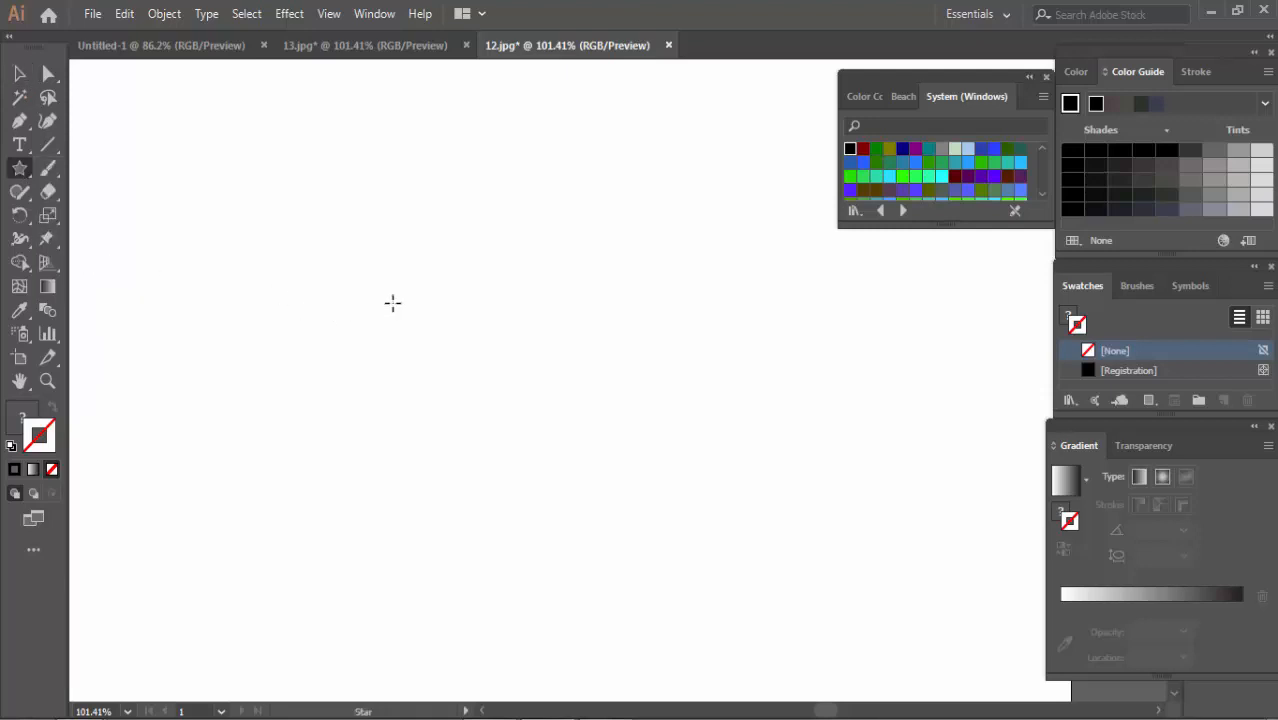
left_click(392, 302)
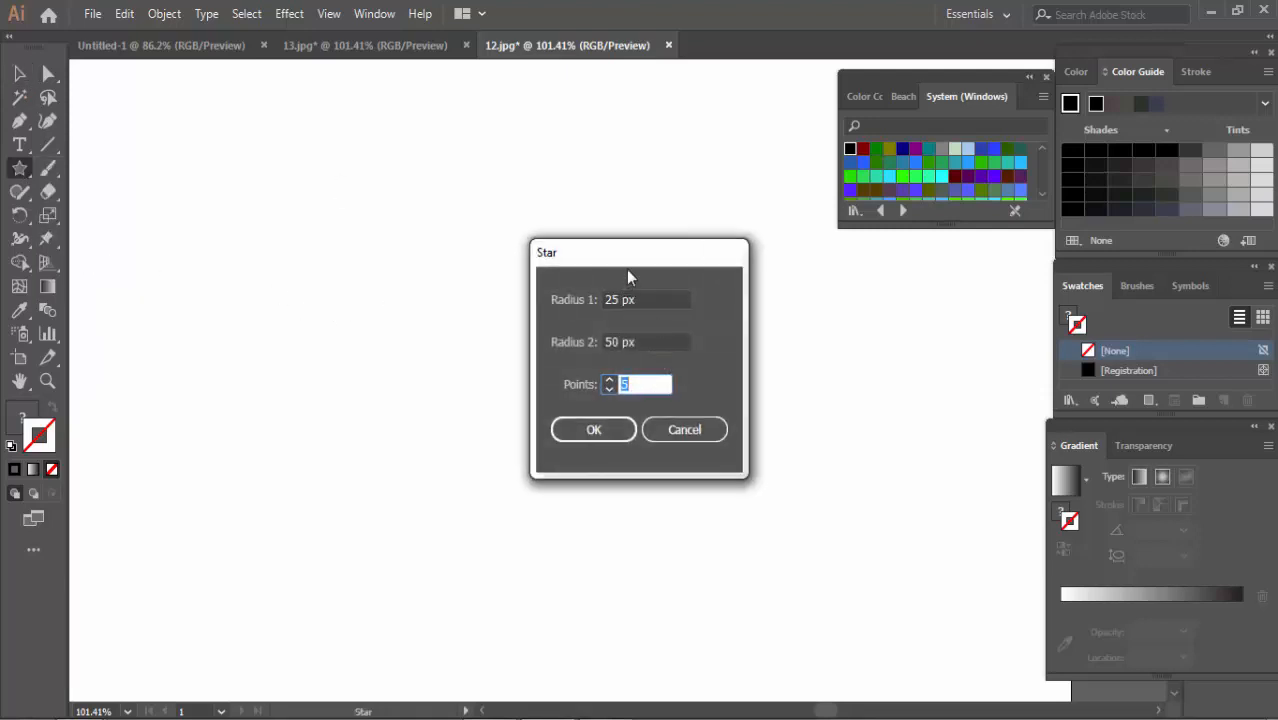
left_click_drag(573, 251, 440, 204)
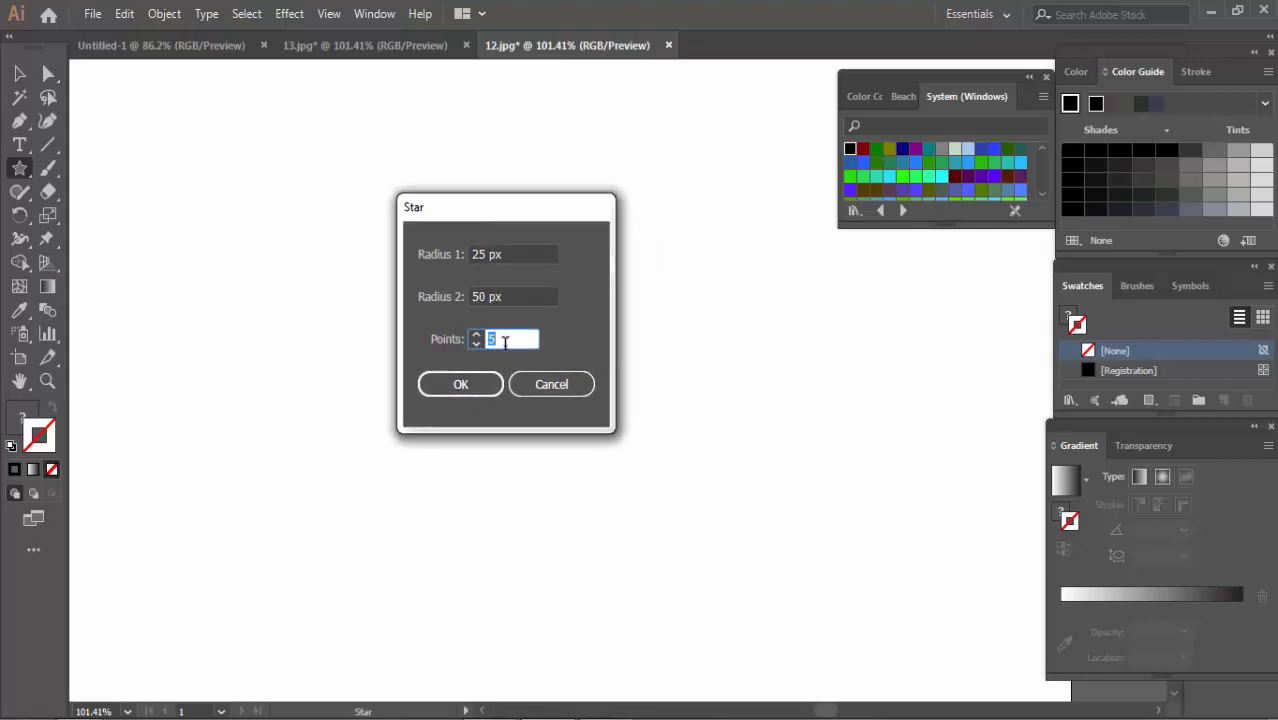
type("14")
key("BackSpace")
key("BackSpace")
type("15")
key("BackSpace")
key("BackSpace")
type("16")
key("BackSpace")
key("BackSpace")
type("17")
key("BackSpace")
key("BackSpace")
Create the star with 14 points, a radius 1 of 25 px and a radius 2 of 50 px.
type("14")
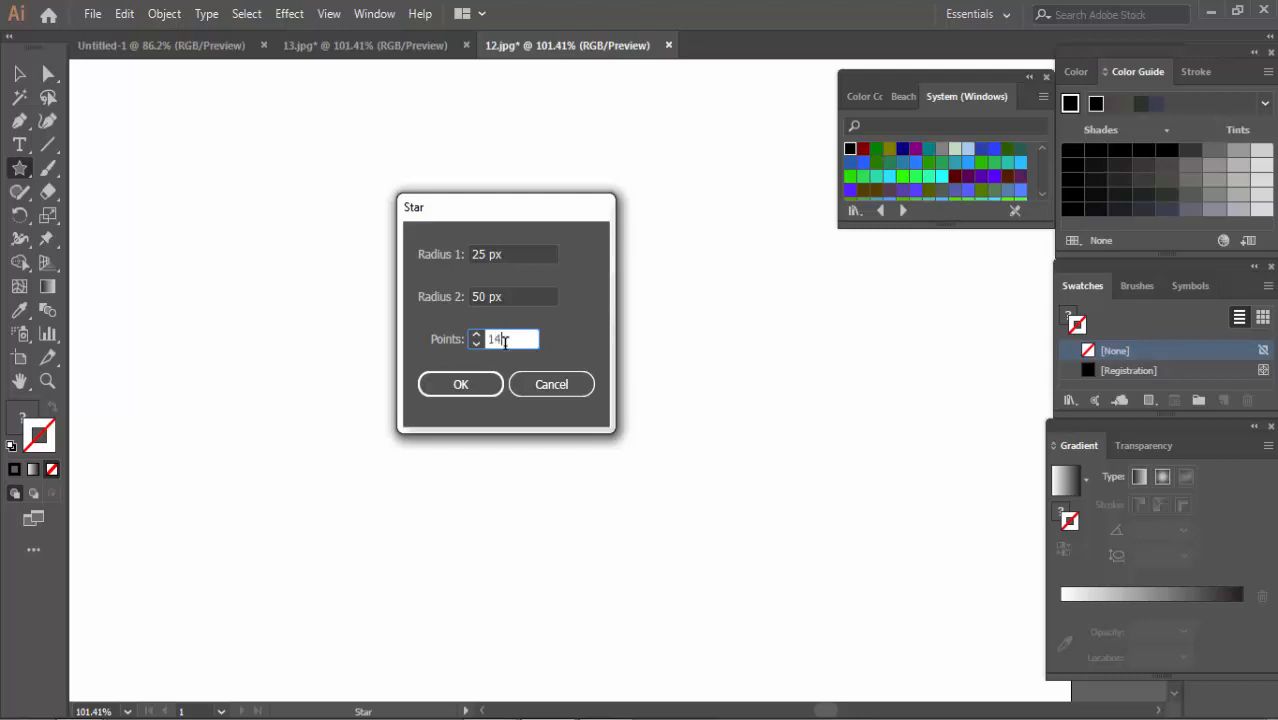
left_click(461, 385)
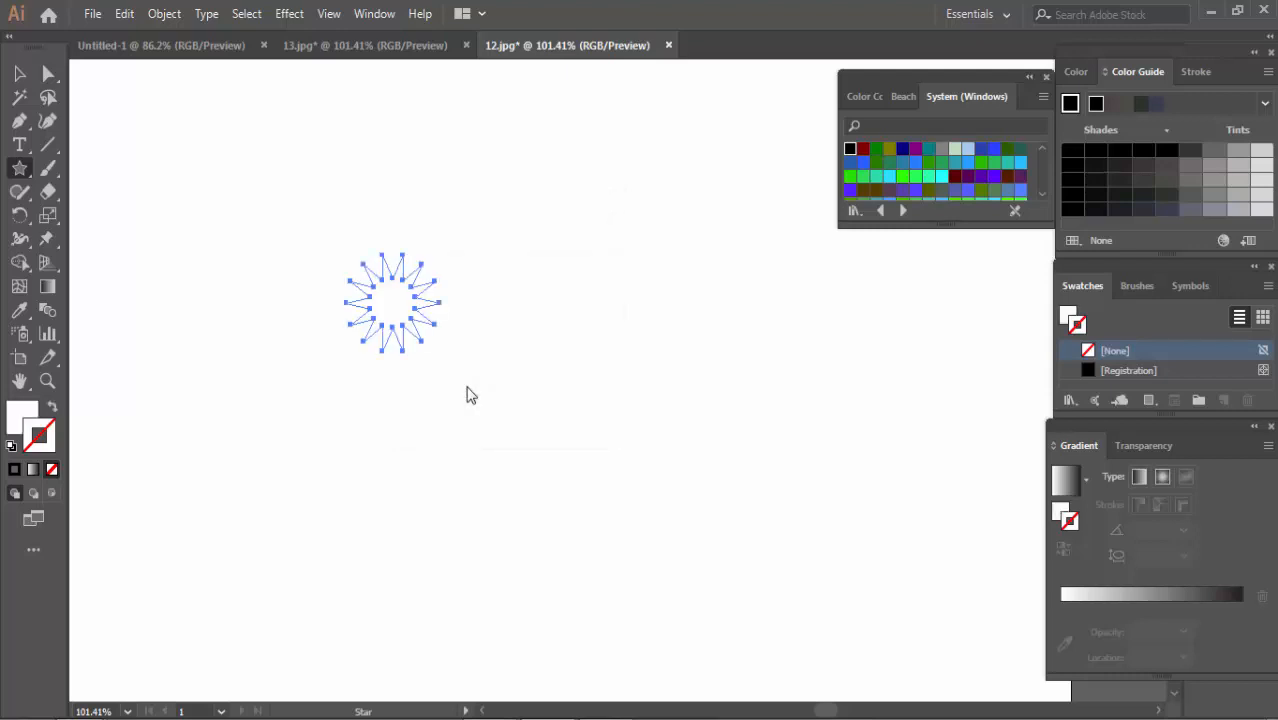
Give the star a black stroke, and enlarge it from its centre to about three times its size, centred in the blank area.
left_click(850, 149)
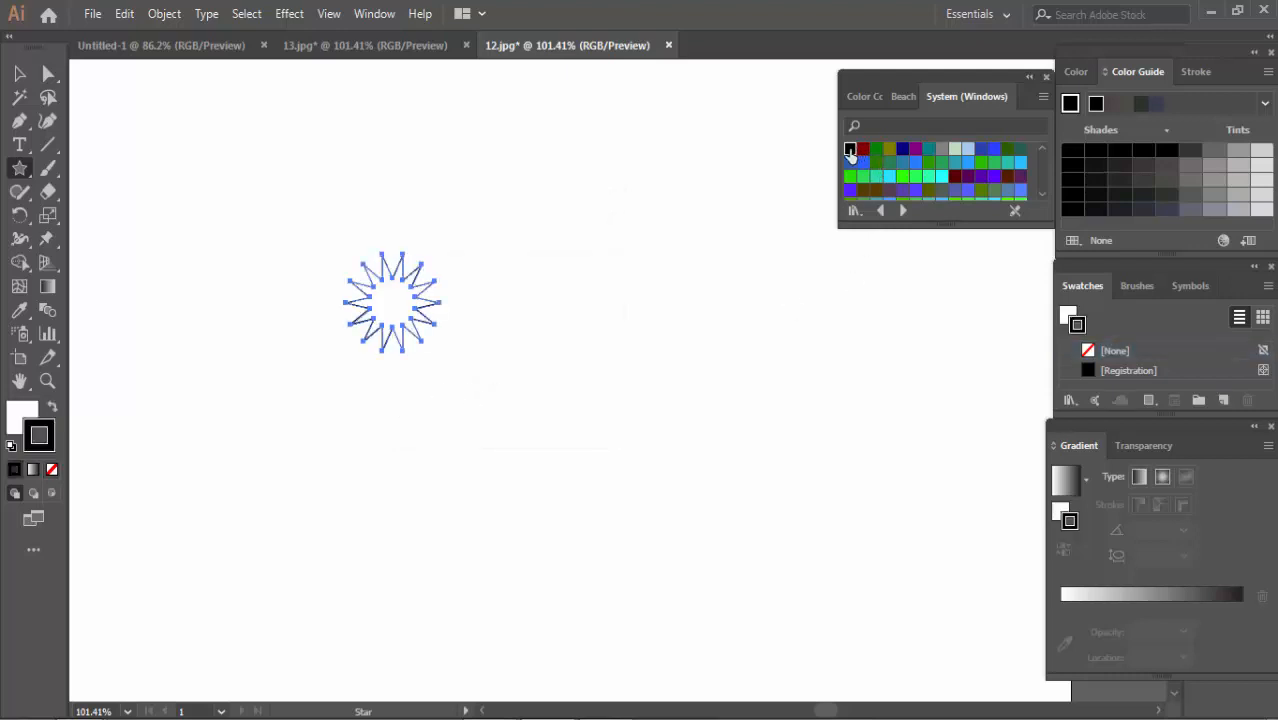
left_click(19, 73)
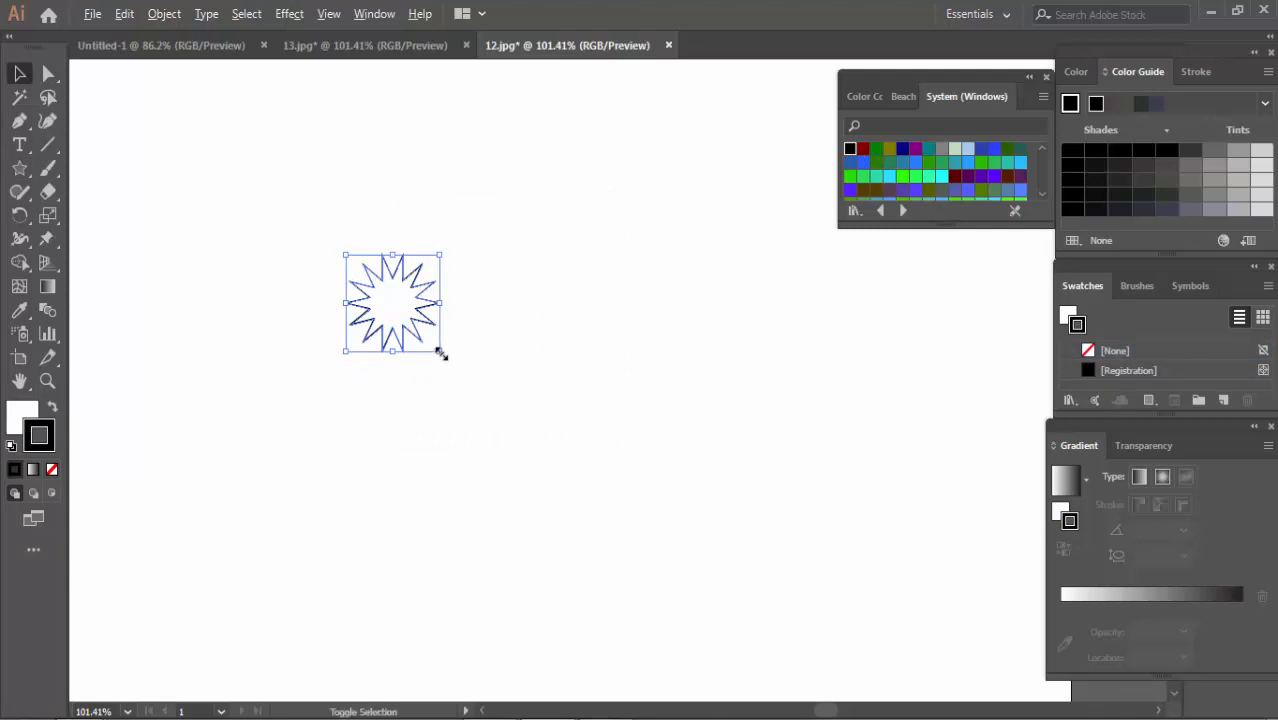
left_click_drag(441, 354, 535, 500)
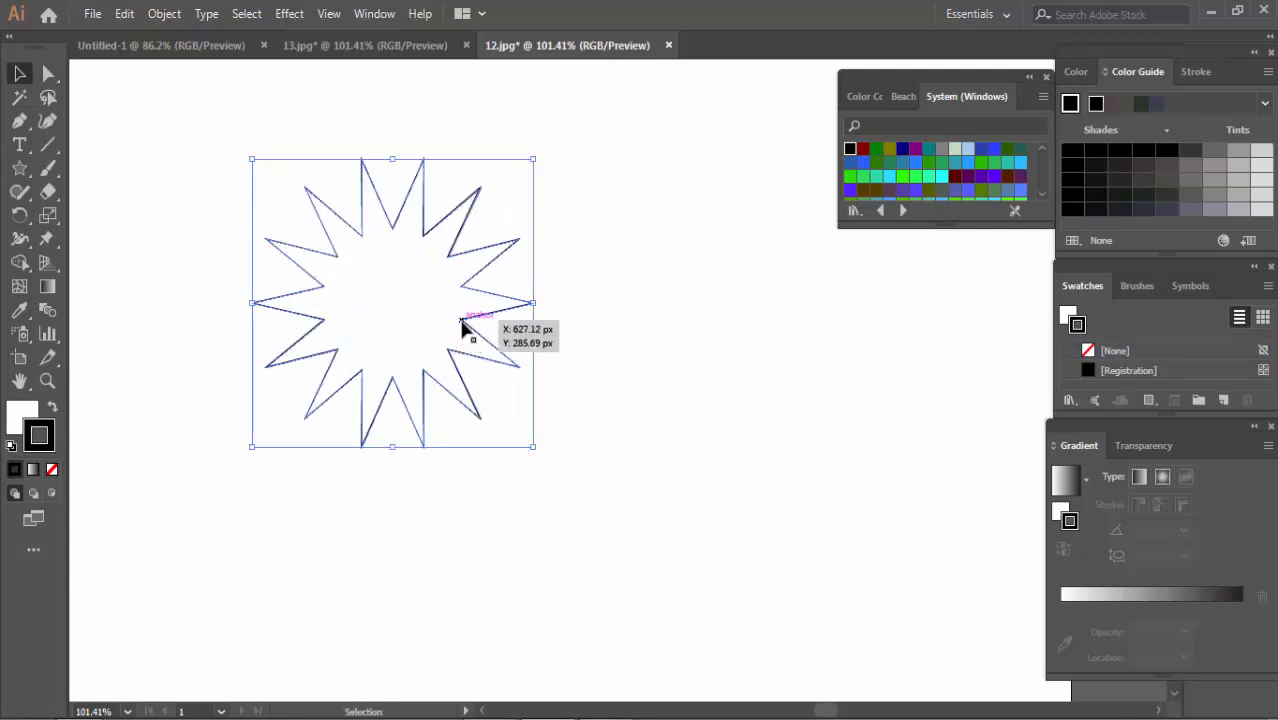
left_click_drag(462, 325, 543, 404)
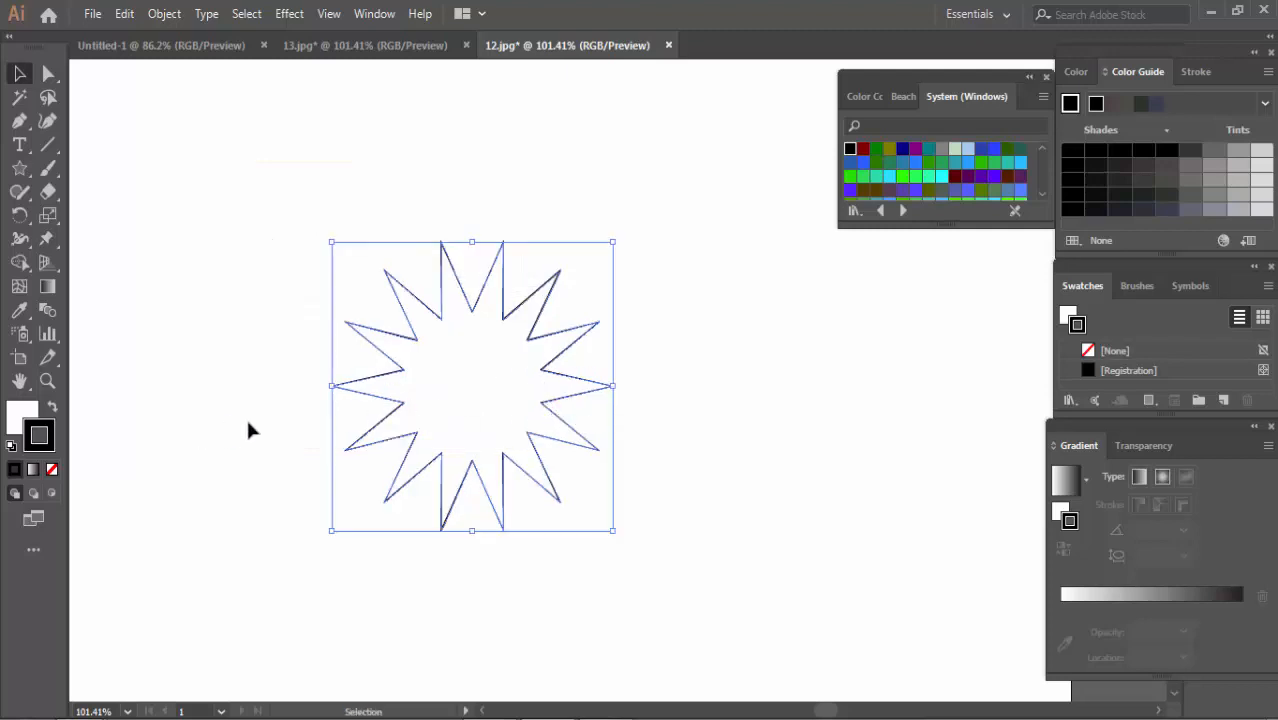
Fill the star with the white-to-black linear gradient and remove its stroke.
left_click(250, 245)
left_click_drag(248, 244, 506, 546)
left_click(25, 410)
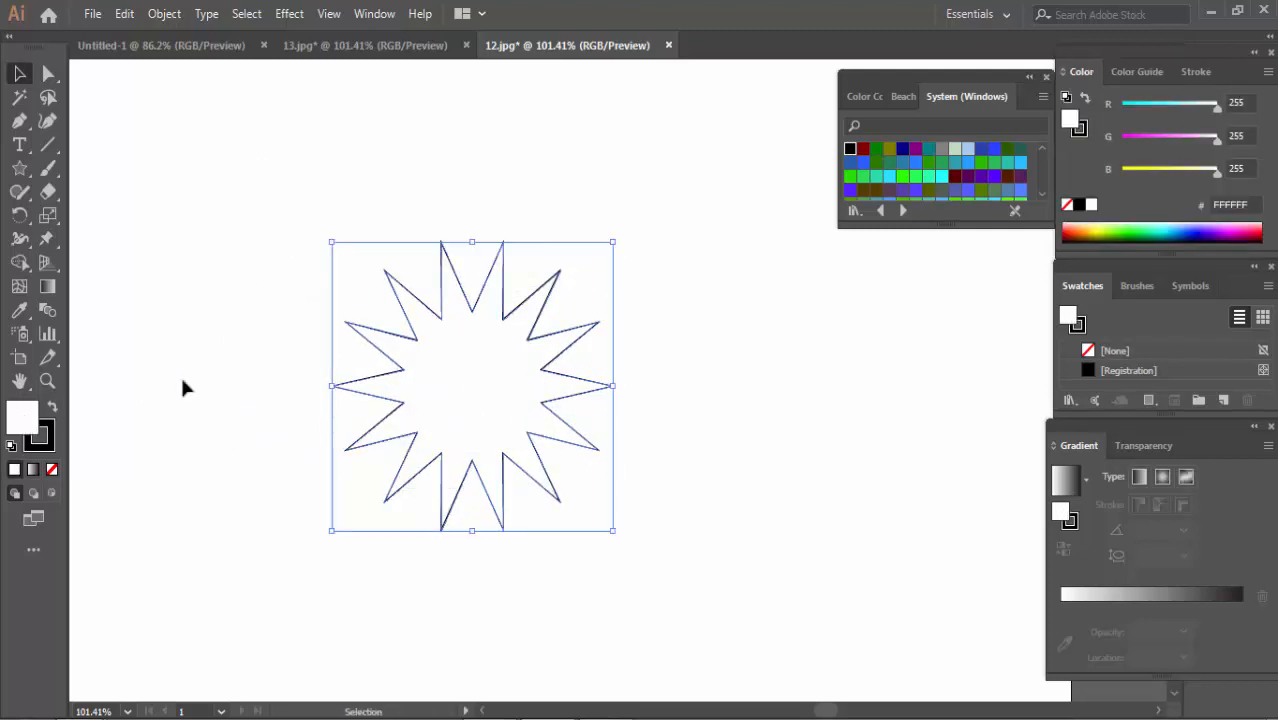
left_click(1064, 482)
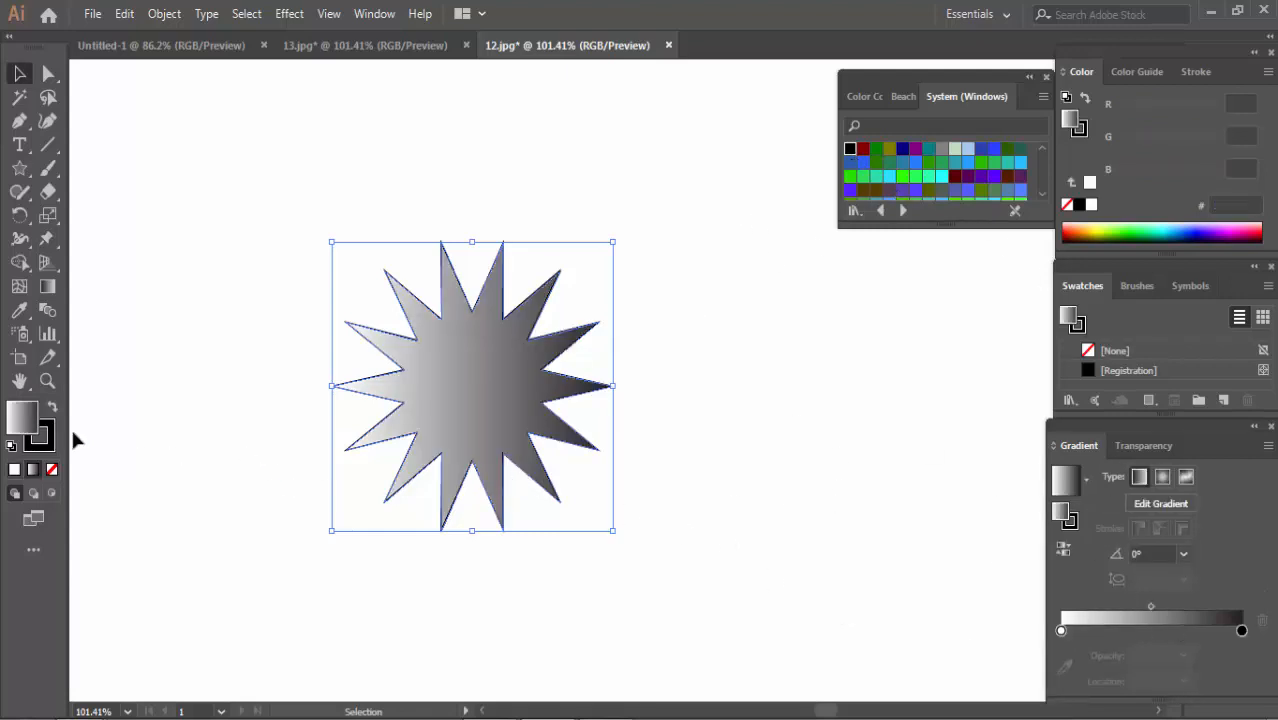
left_click(48, 444)
left_click(52, 468)
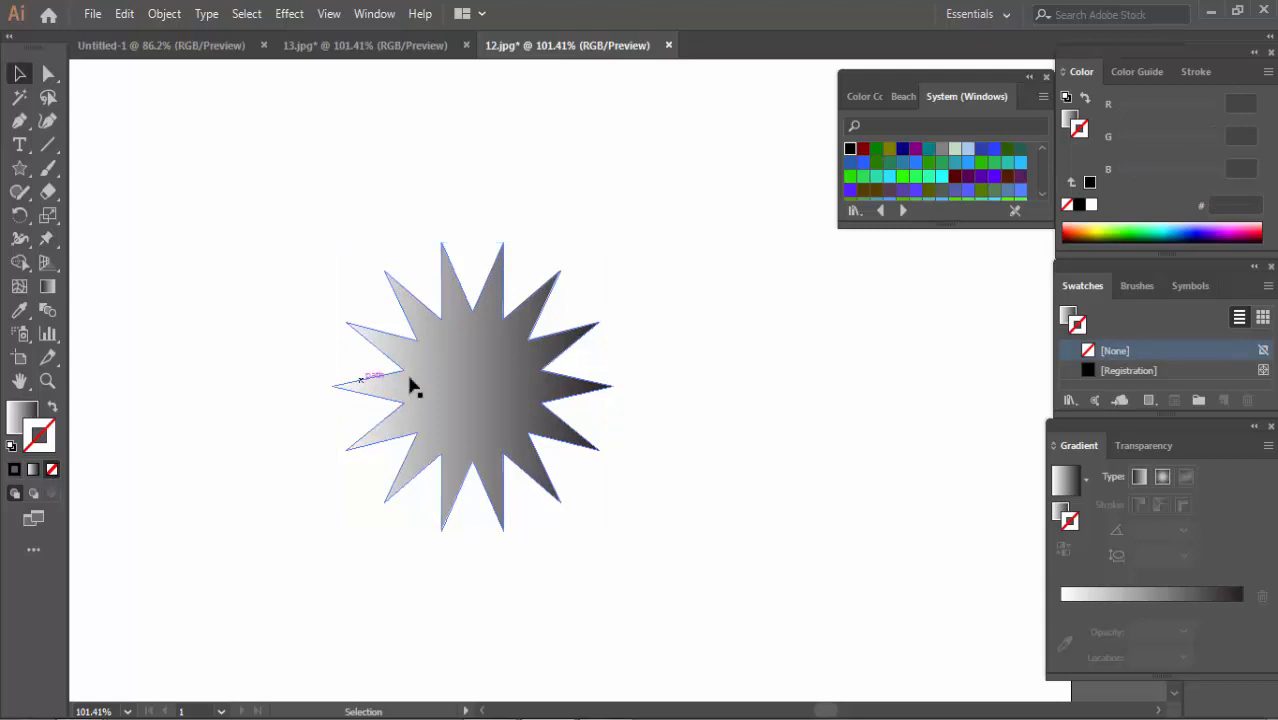
left_click(285, 268)
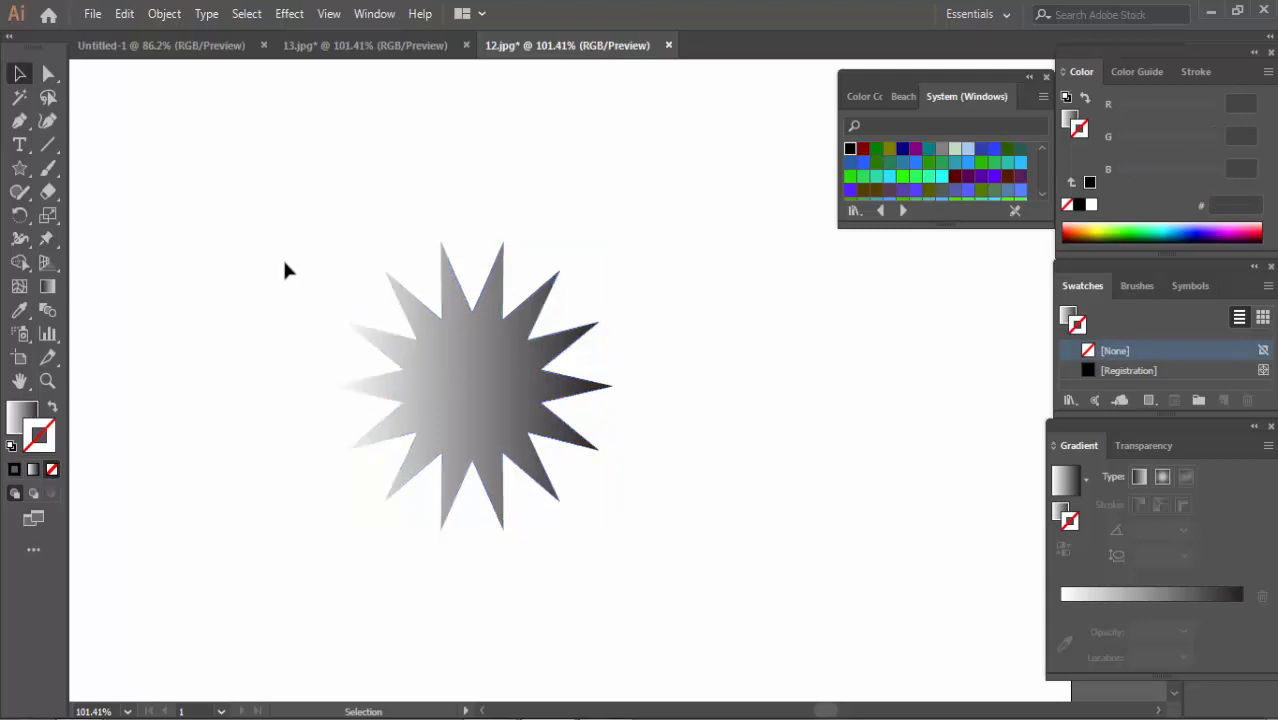
Browse the swatch libraries for the selected star, opening the Fruit collection and returning to System (Windows).
left_click(503, 381)
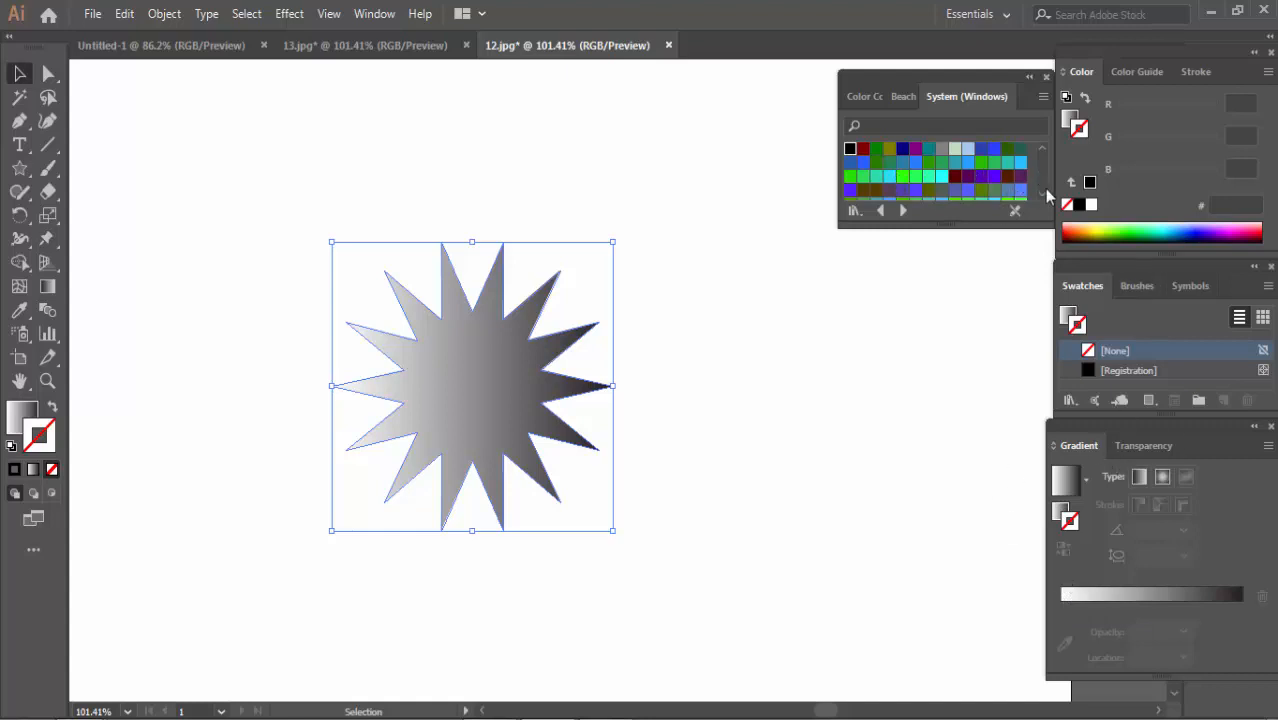
scroll(1014, 188, "down", 3)
scroll(1016, 190, "down", 3)
left_click(1076, 403)
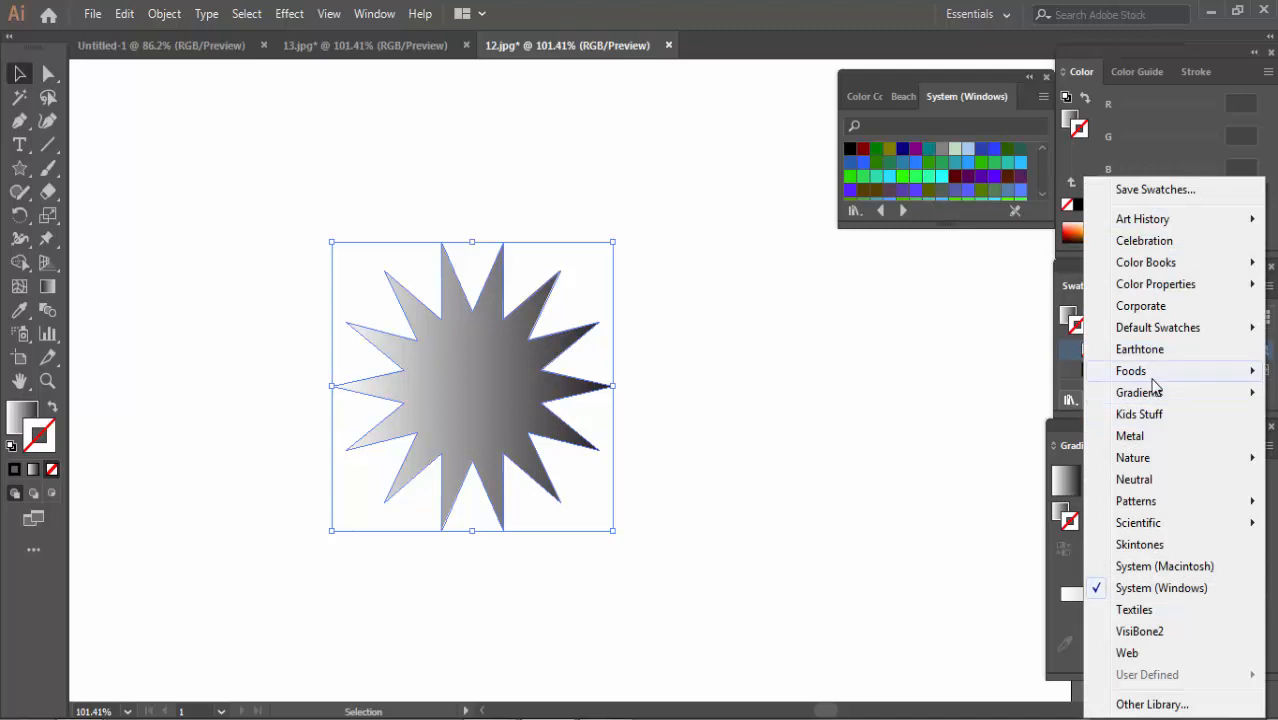
mouse_move(1152, 378)
left_click(992, 392)
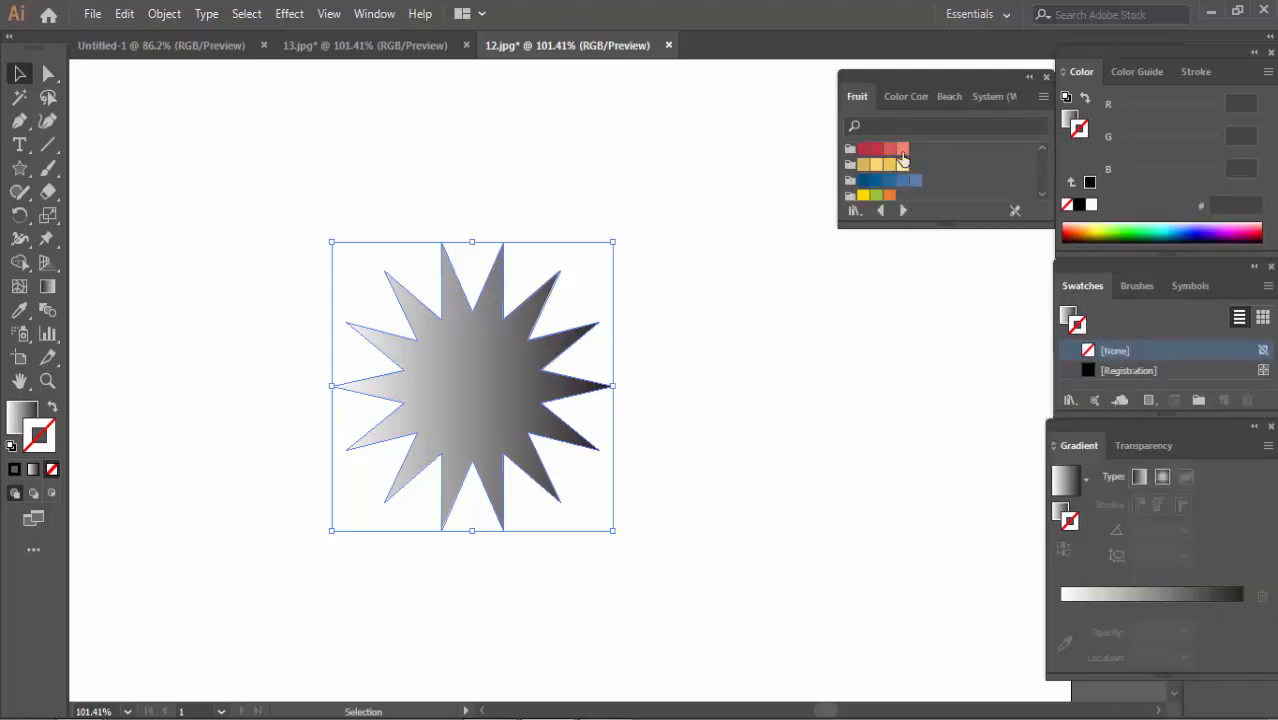
left_click(898, 97)
left_click(982, 97)
left_click(994, 97)
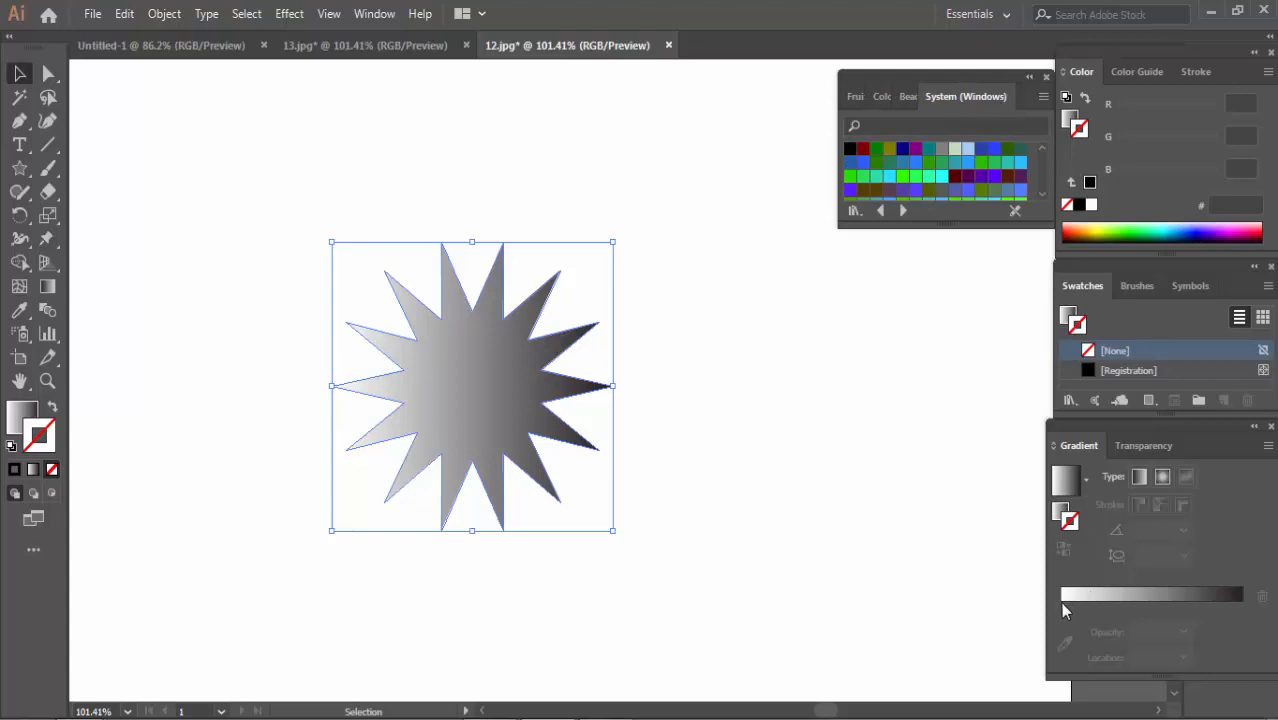
left_click(1016, 187)
scroll(1017, 188, "down", 1)
scroll(1017, 189, "down", 3)
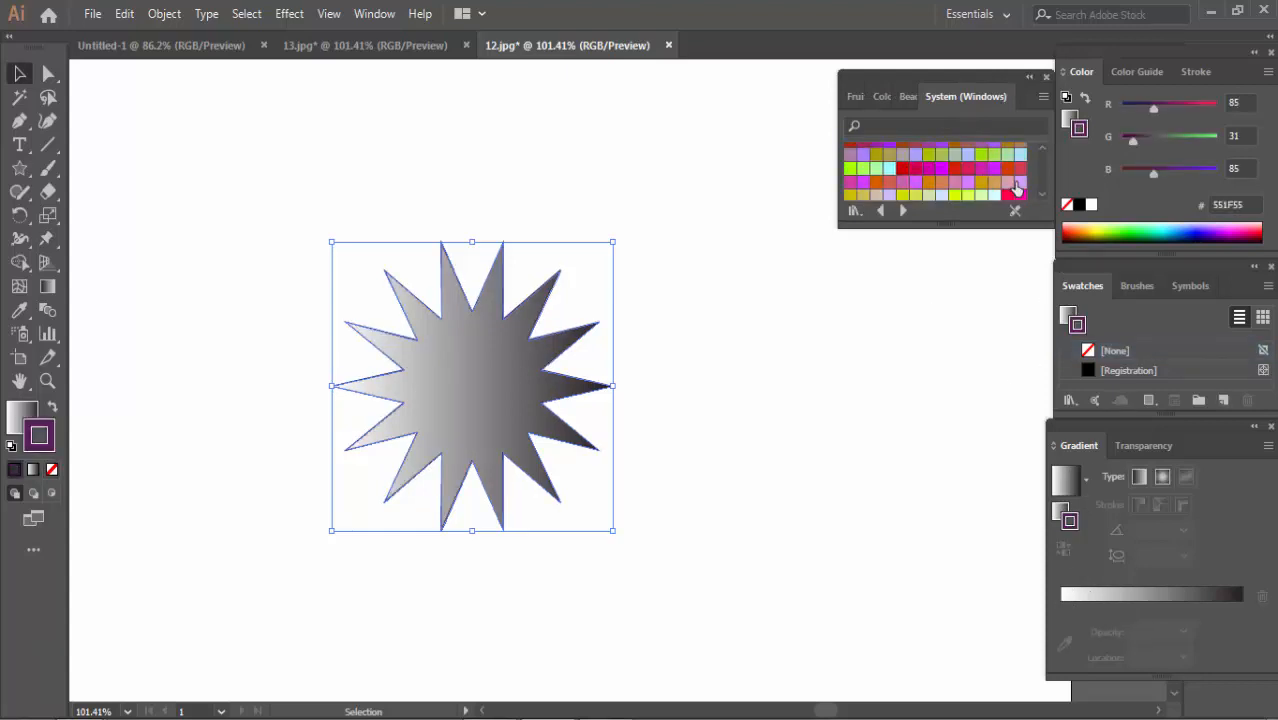
left_click(53, 470)
Add a light orange FFBF55 stop at about 19% and a yellow FFDF00 stop at 58.63% to the star's fill gradient.
left_click(17, 430)
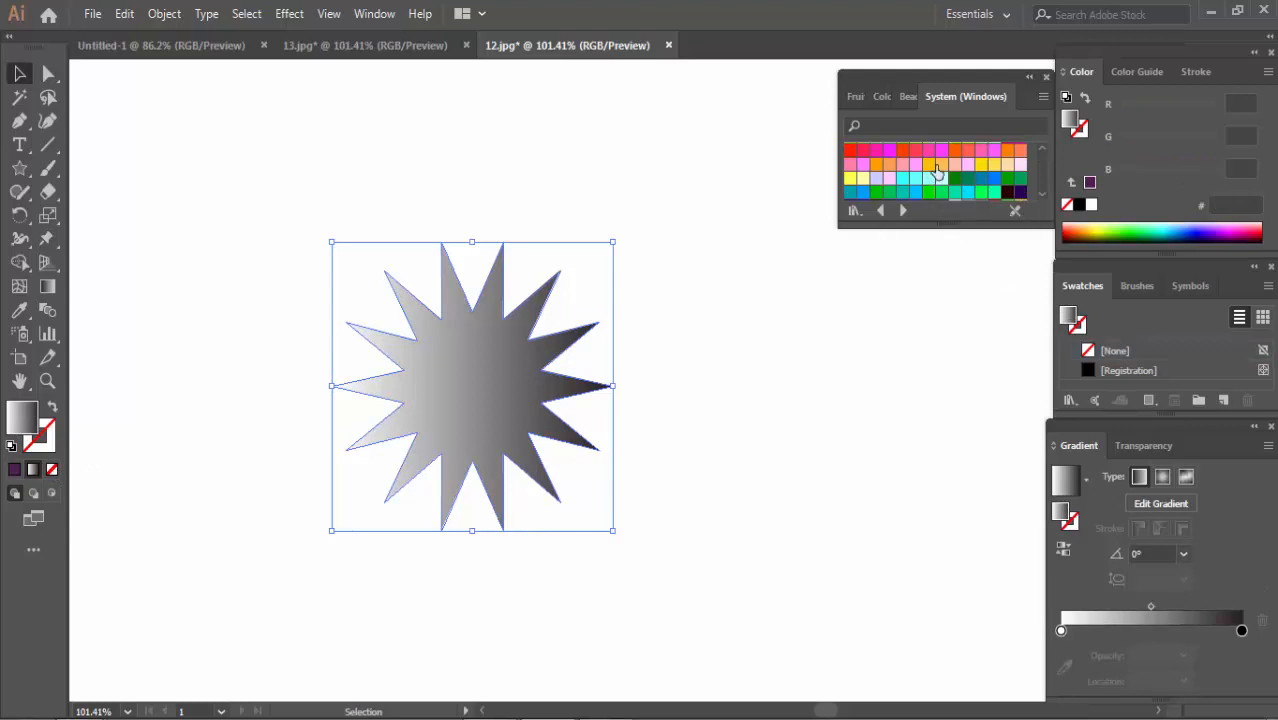
scroll(941, 171, "down", 1)
left_click_drag(1082, 632, 1094, 630)
left_click_drag(983, 160, 1167, 630)
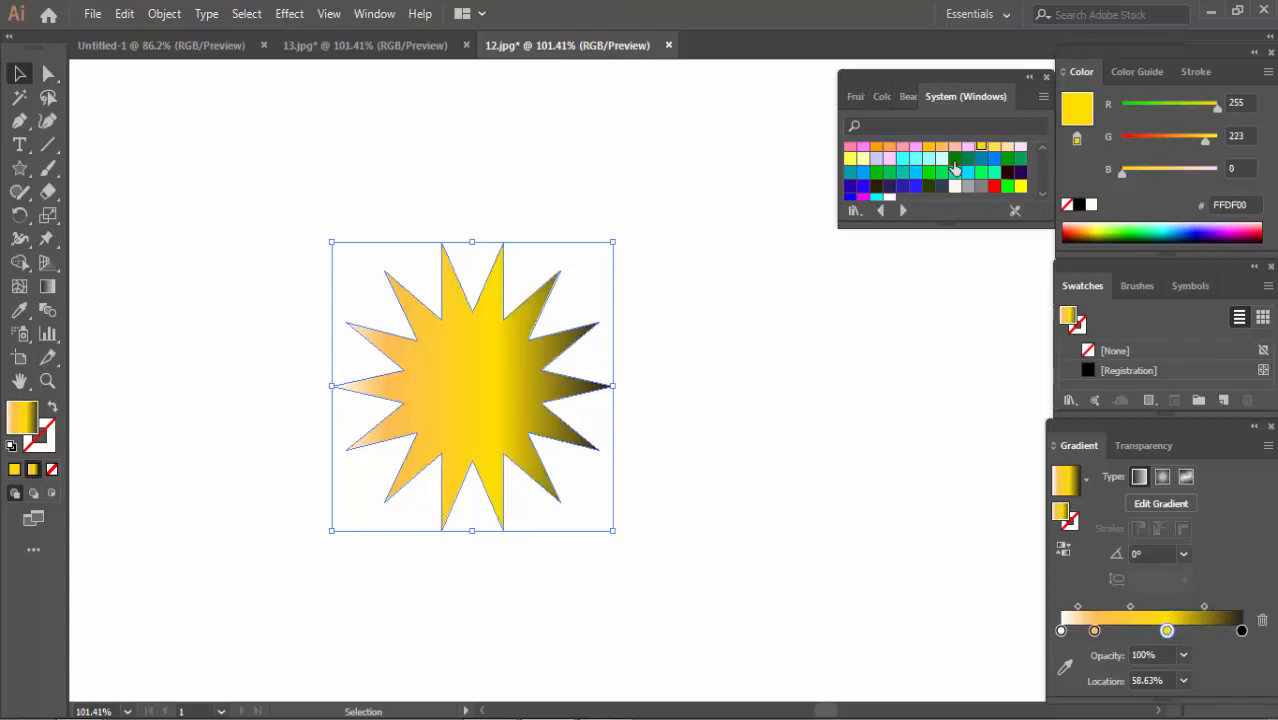
Set the gradient's end stop to peach FFBFAA and its start stop to orange FF9F00, and make it a reversed radial gradient.
left_click_drag(955, 147, 1241, 630)
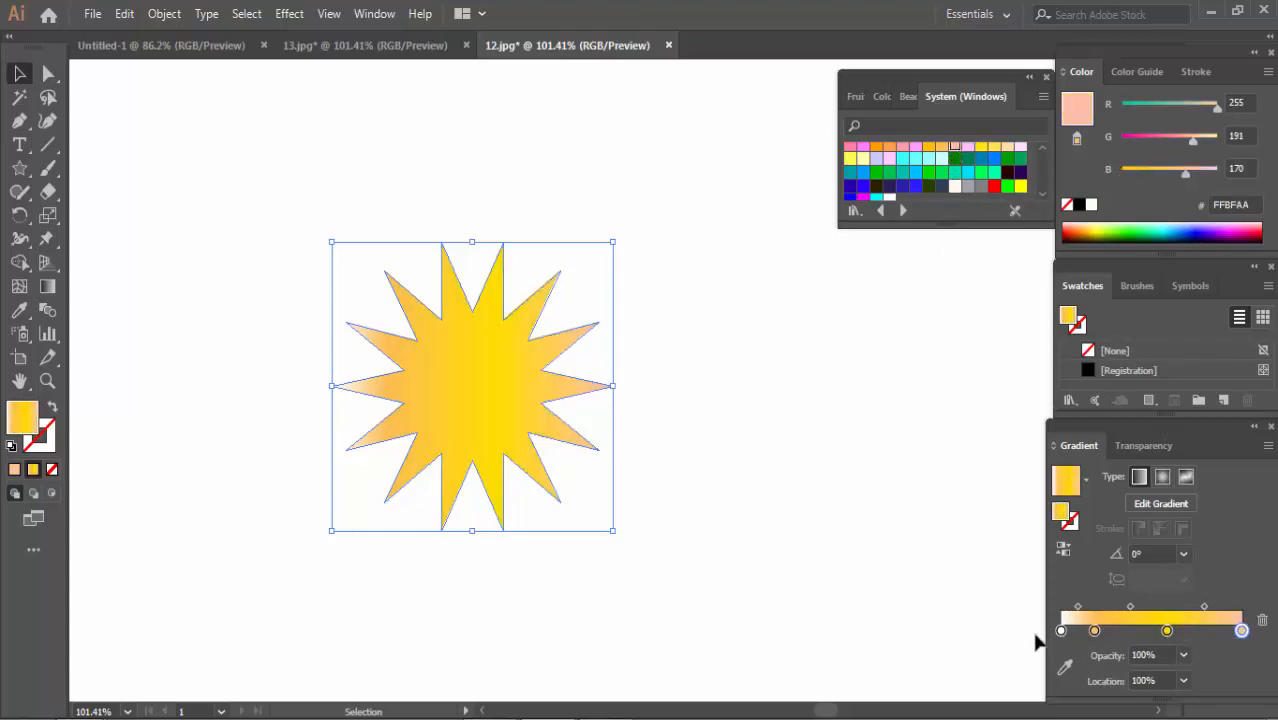
left_click_drag(876, 147, 1061, 630)
left_click(1163, 479)
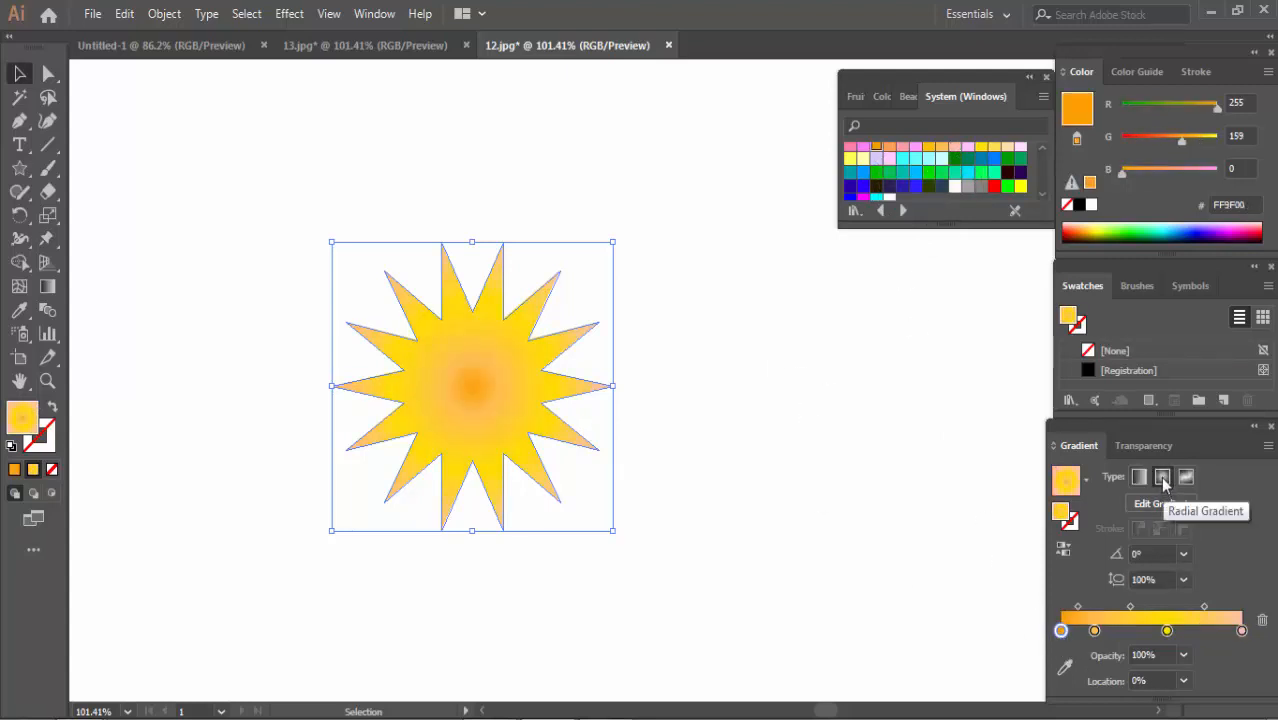
left_click(1064, 553)
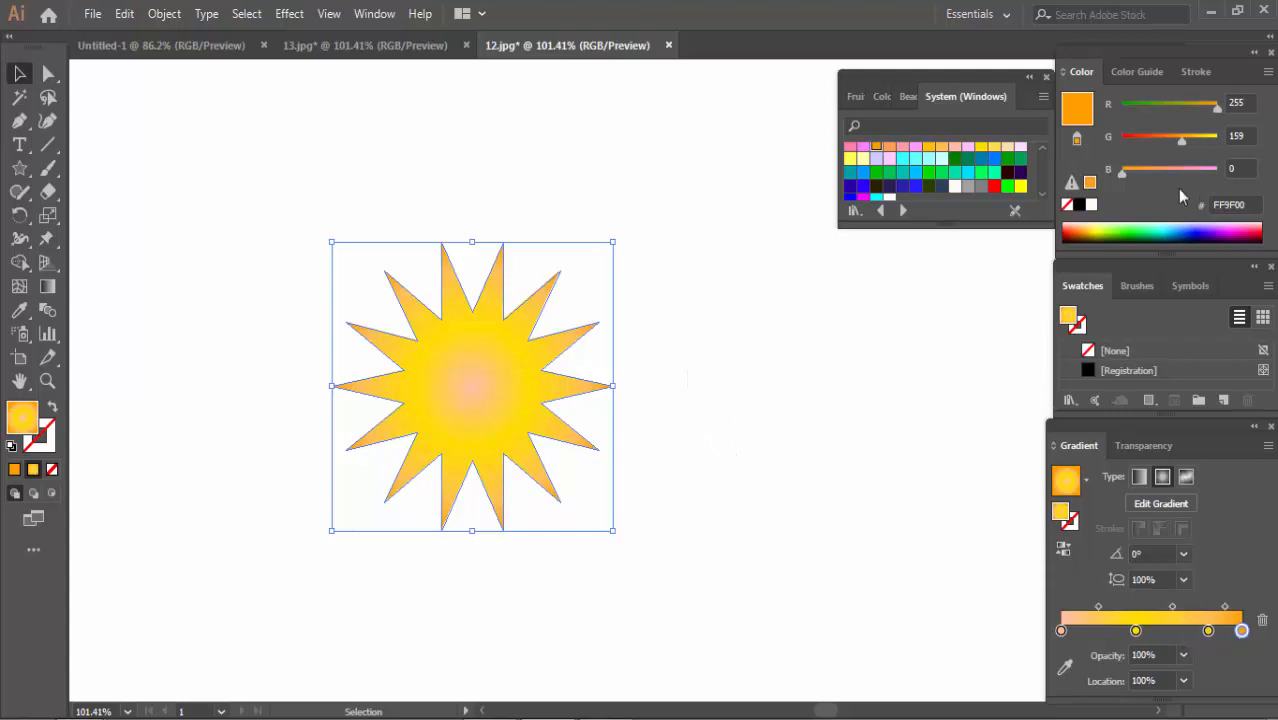
Set the light orange stop's red value to about 198 and the yellow stop's green value to 211.
left_click_drag(1237, 631, 1208, 631)
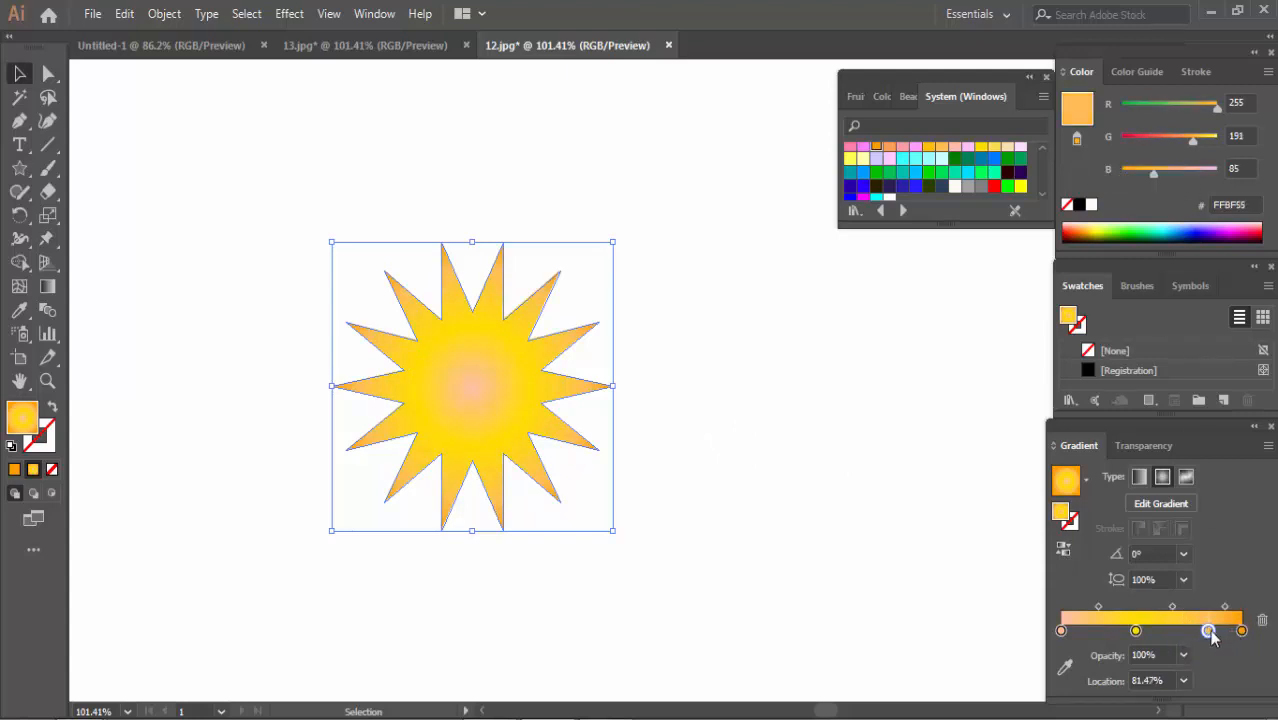
left_click_drag(1216, 104, 1192, 105)
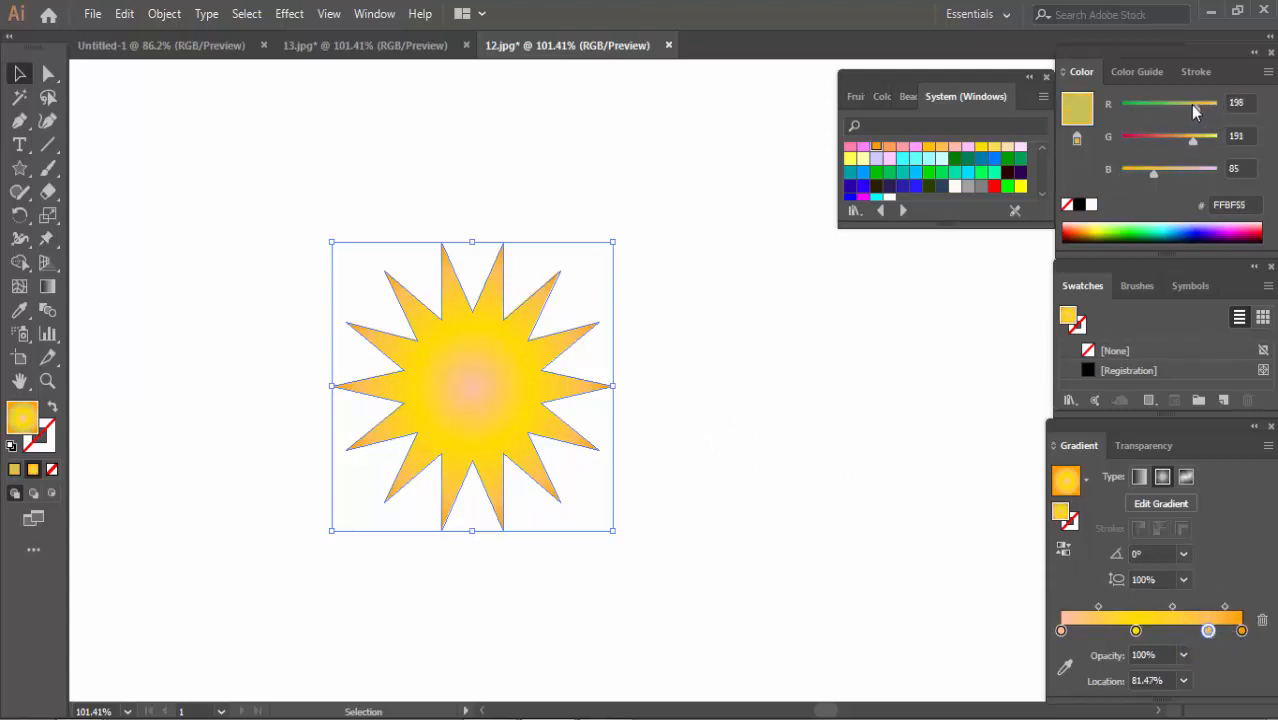
left_click(1135, 631)
left_click_drag(1204, 139, 1200, 148)
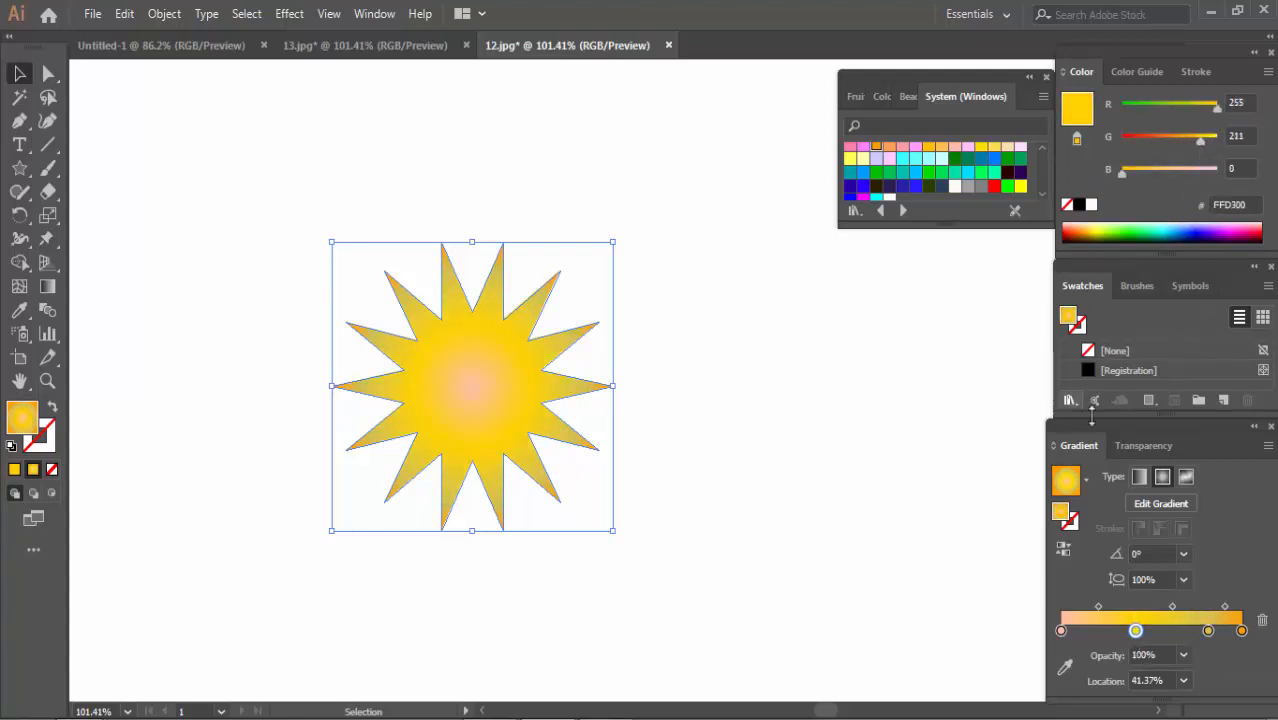
Set the blue value of the gradient's peach centre stop to 143 and deselect the star.
left_click_drag(1062, 632, 1067, 632)
key("ctrl+z")
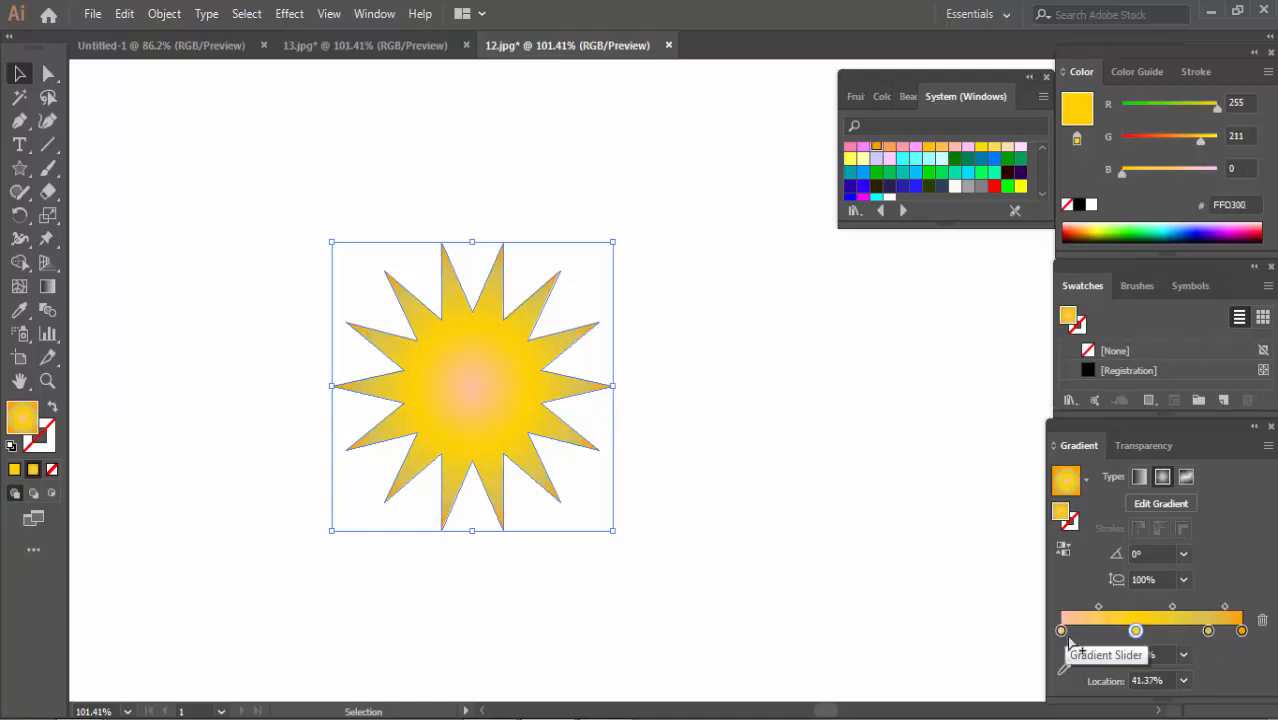
left_click(1062, 633)
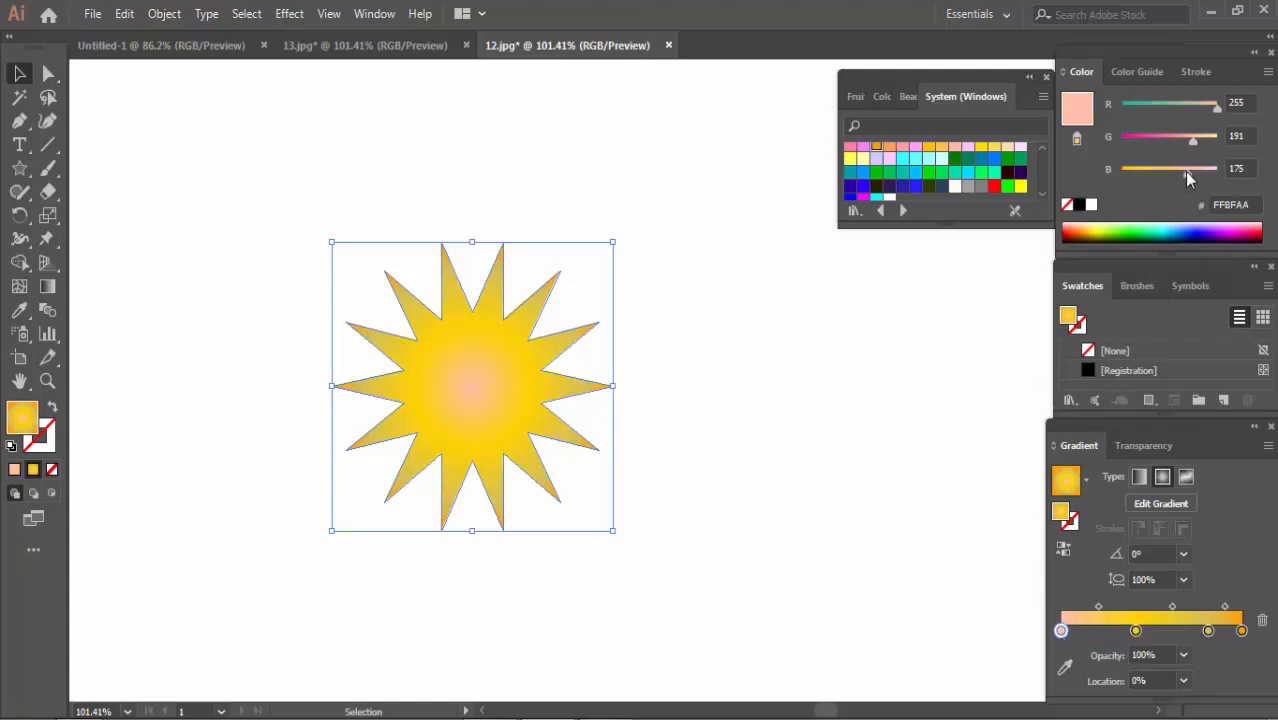
left_click_drag(1184, 172, 1175, 169)
left_click(190, 196)
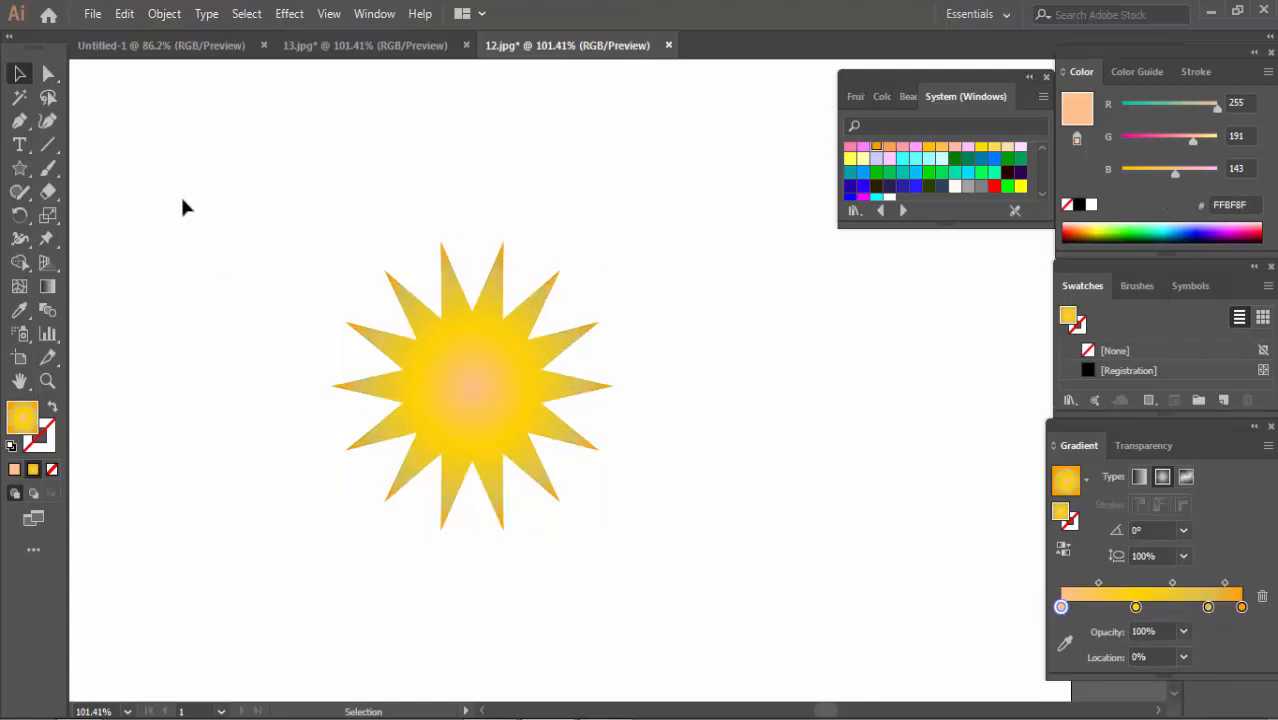
Try rounding all corners of the 14-point star into blunt tips and curved notches.
left_click_drag(175, 191, 727, 570)
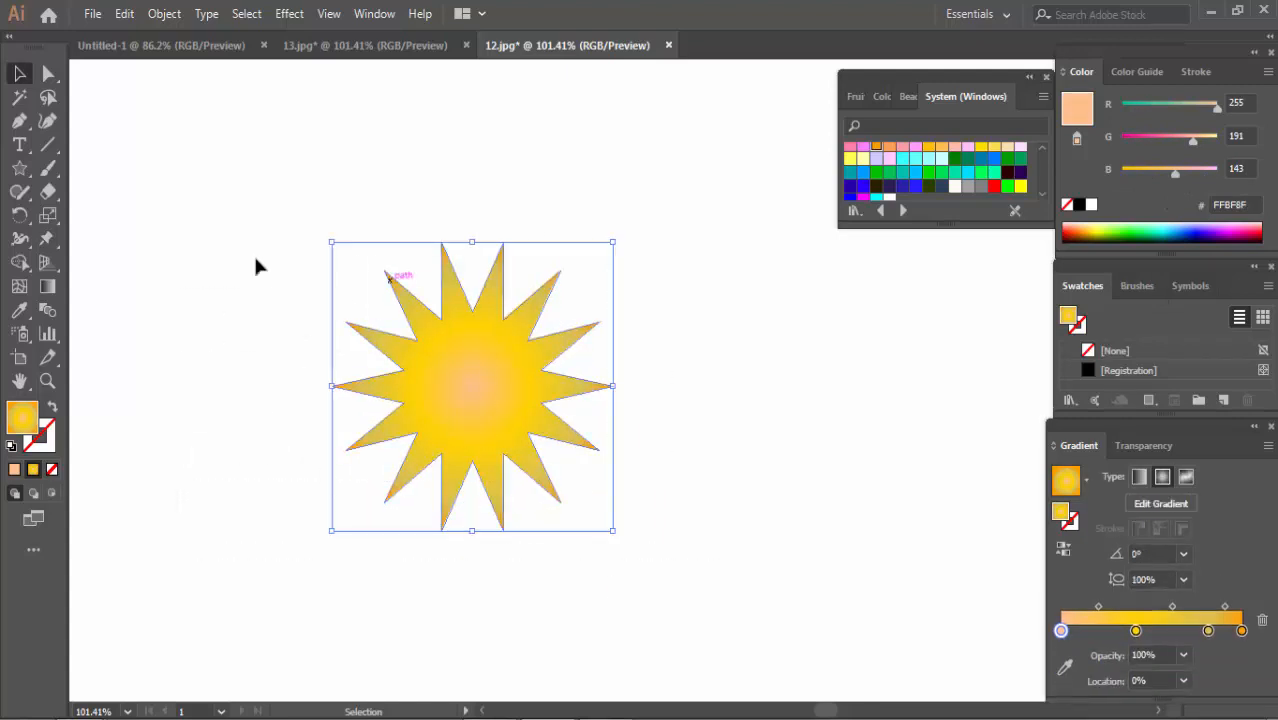
left_click_drag(165, 165, 658, 526)
left_click(50, 74)
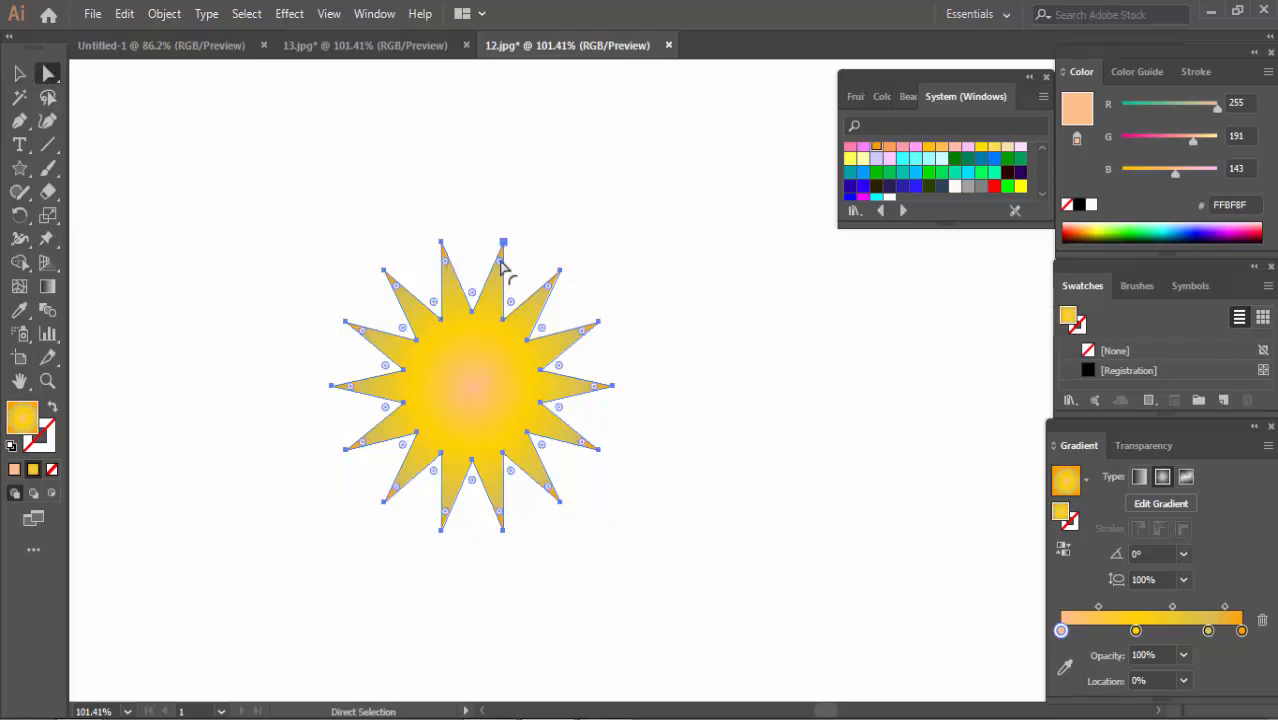
left_click_drag(502, 262, 498, 286)
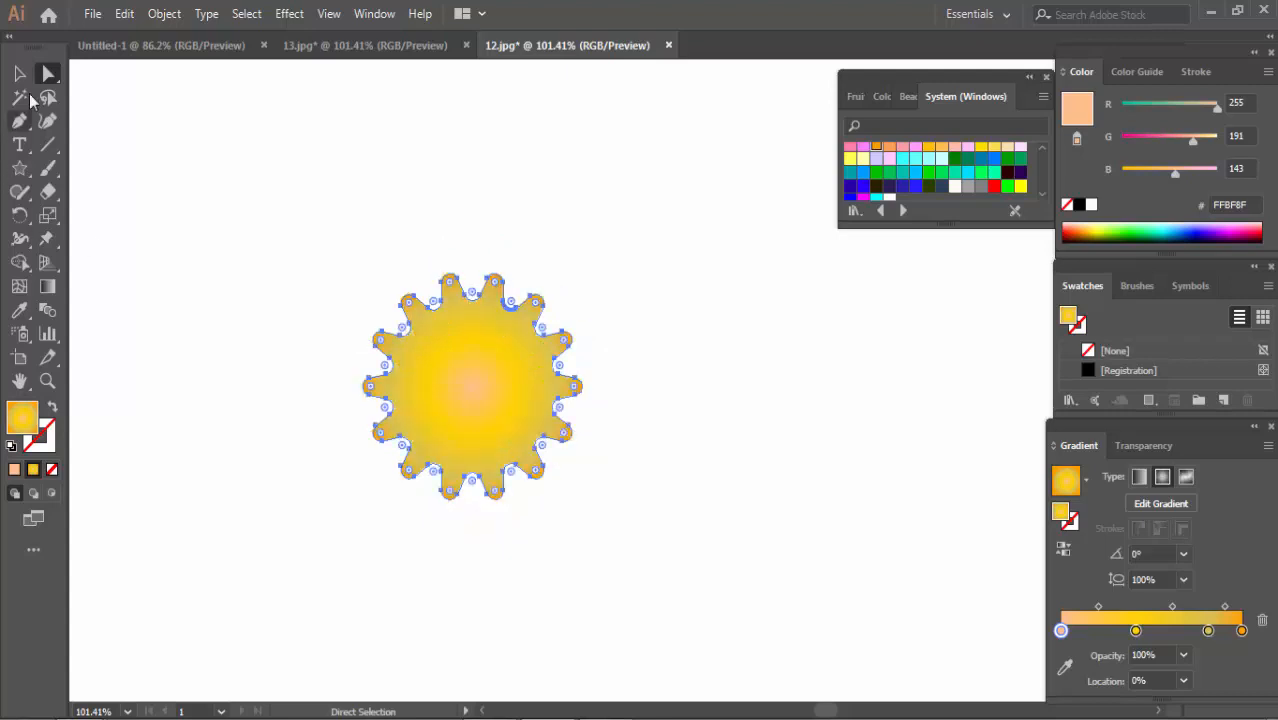
left_click(14, 77)
left_click(207, 175)
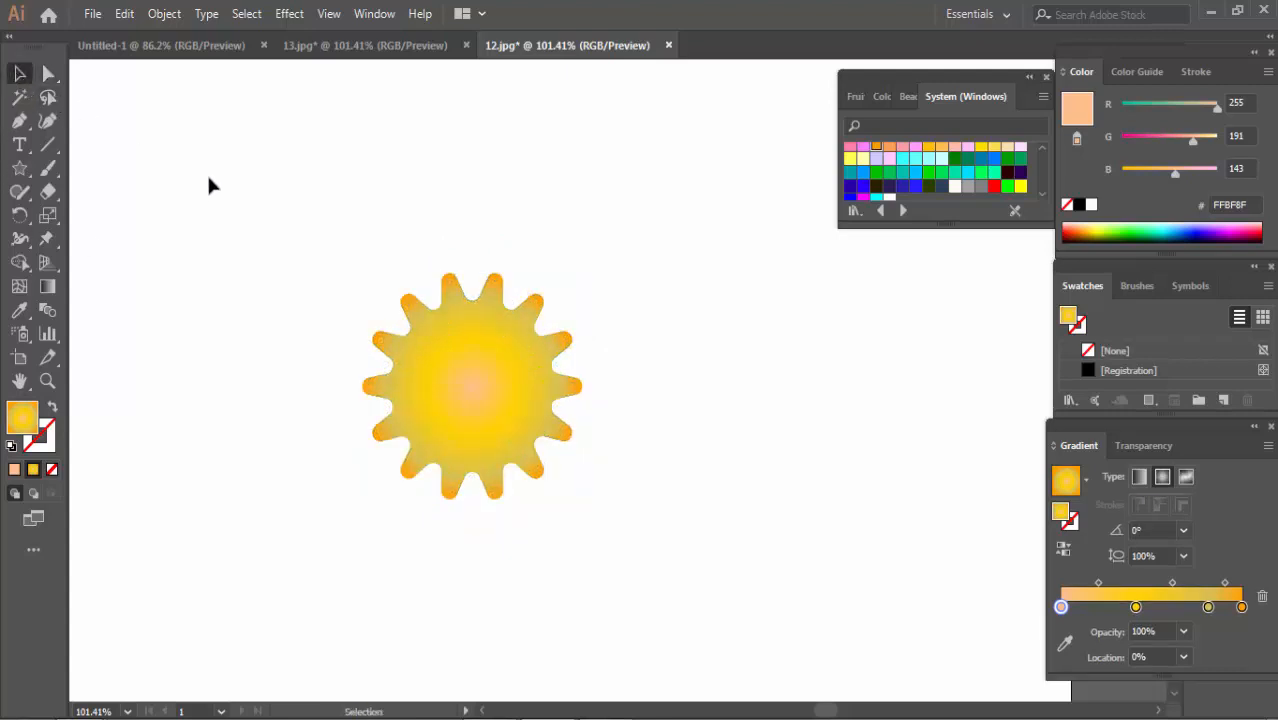
Undo the corner rounding on the star.
left_click_drag(224, 188, 619, 528)
key("ctrl+z")
key("ctrl+z")
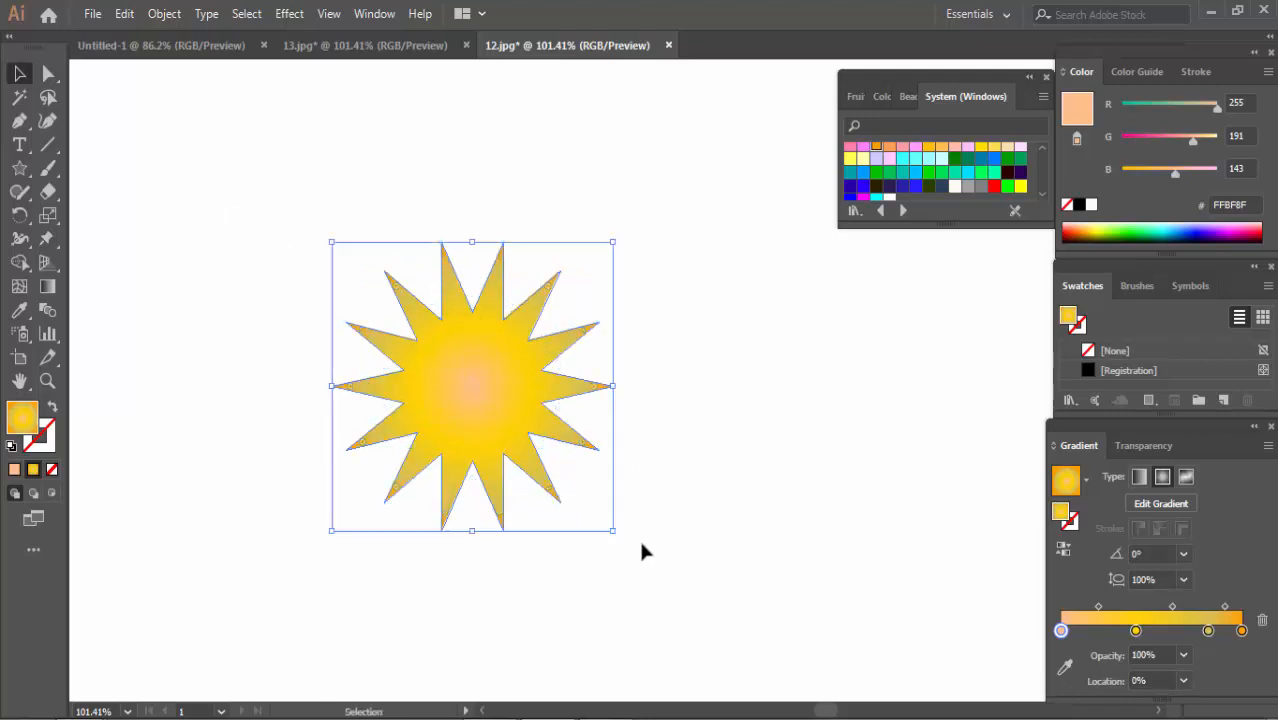
Enlarge the star slightly about its centre and round all its corners into blunt tips and curved notches.
left_click_drag(613, 531, 642, 560)
left_click_drag(173, 185, 630, 572)
left_click(48, 73)
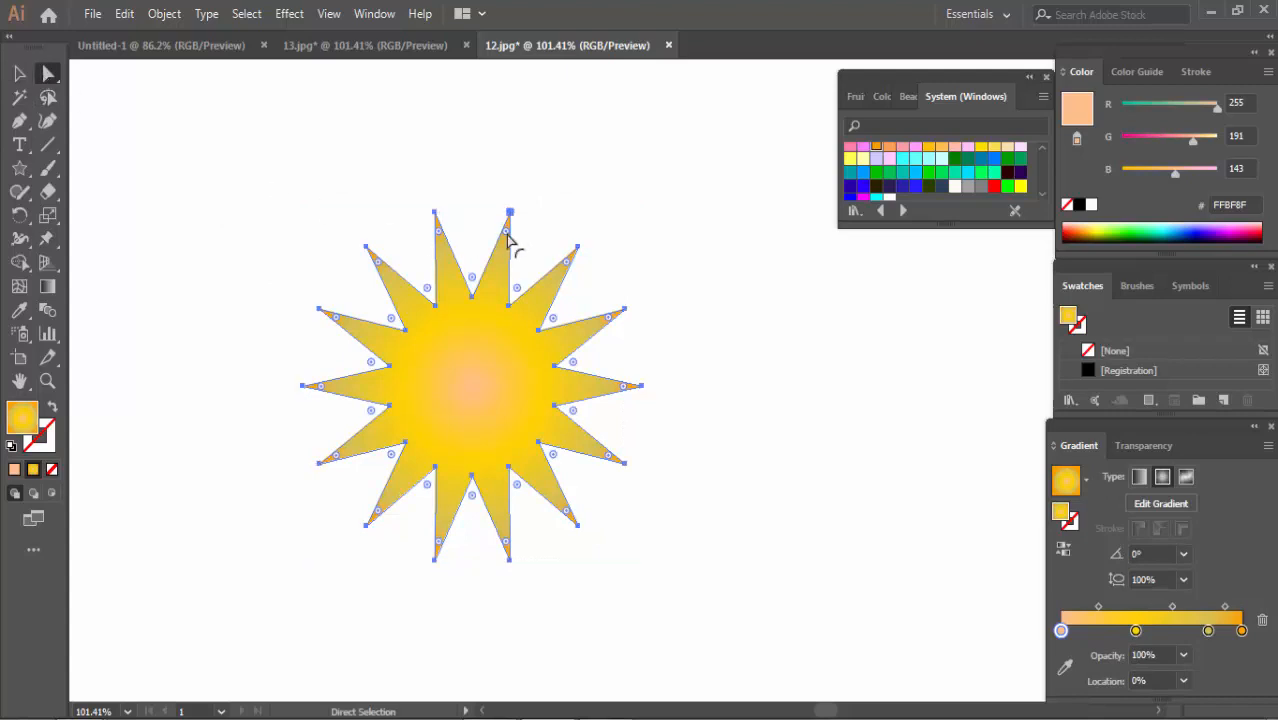
left_click_drag(507, 238, 515, 290)
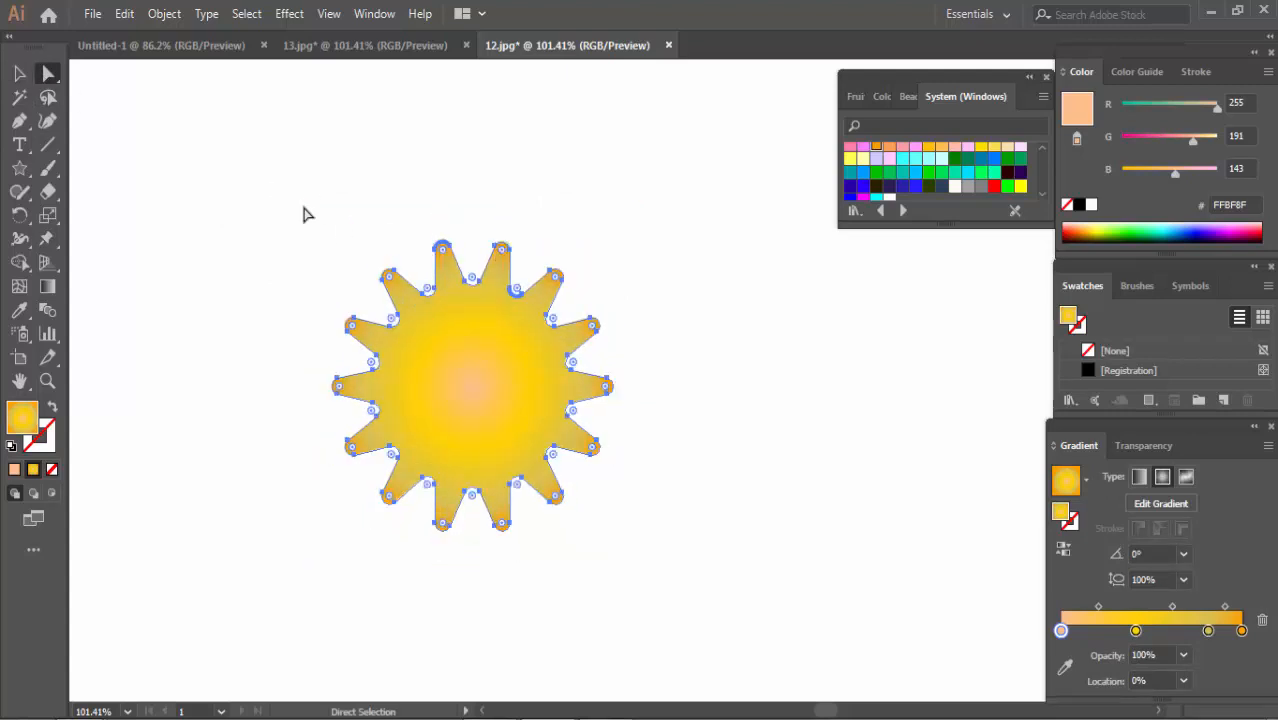
left_click(19, 73)
left_click(223, 167)
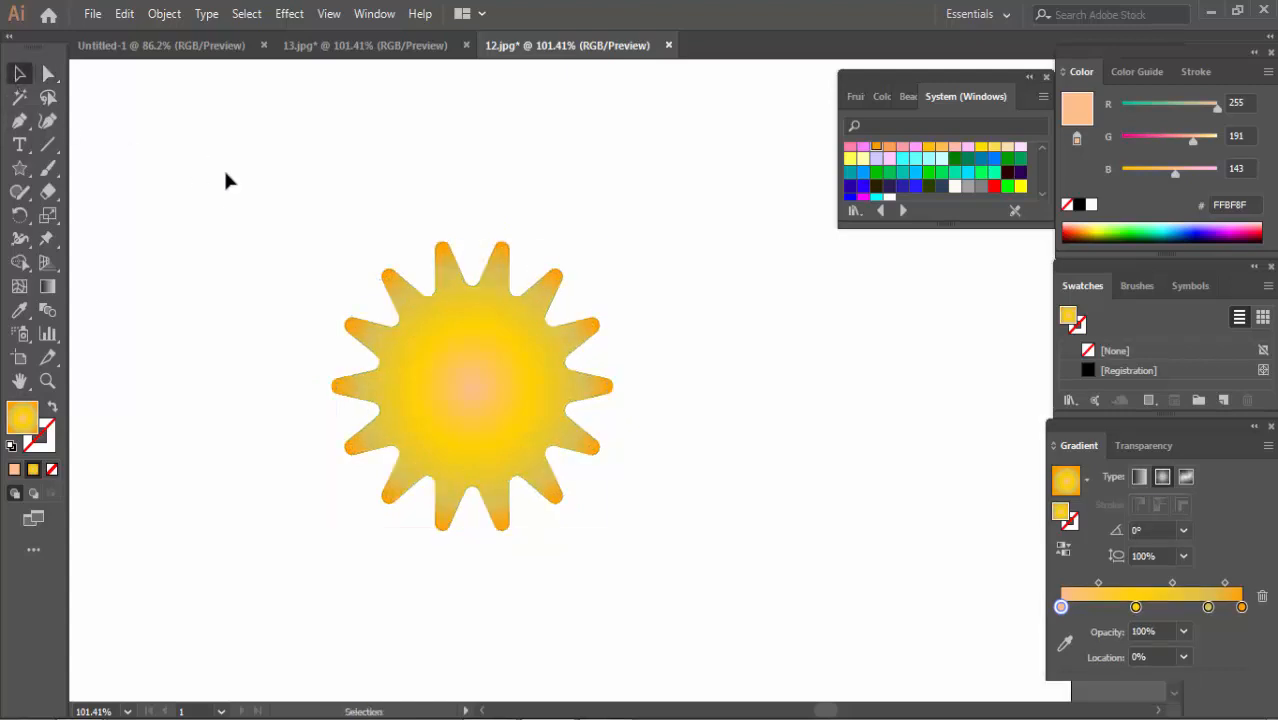
Copy the rounded star and paste the duplicate in front, exactly over the original.
left_click_drag(288, 206, 702, 562)
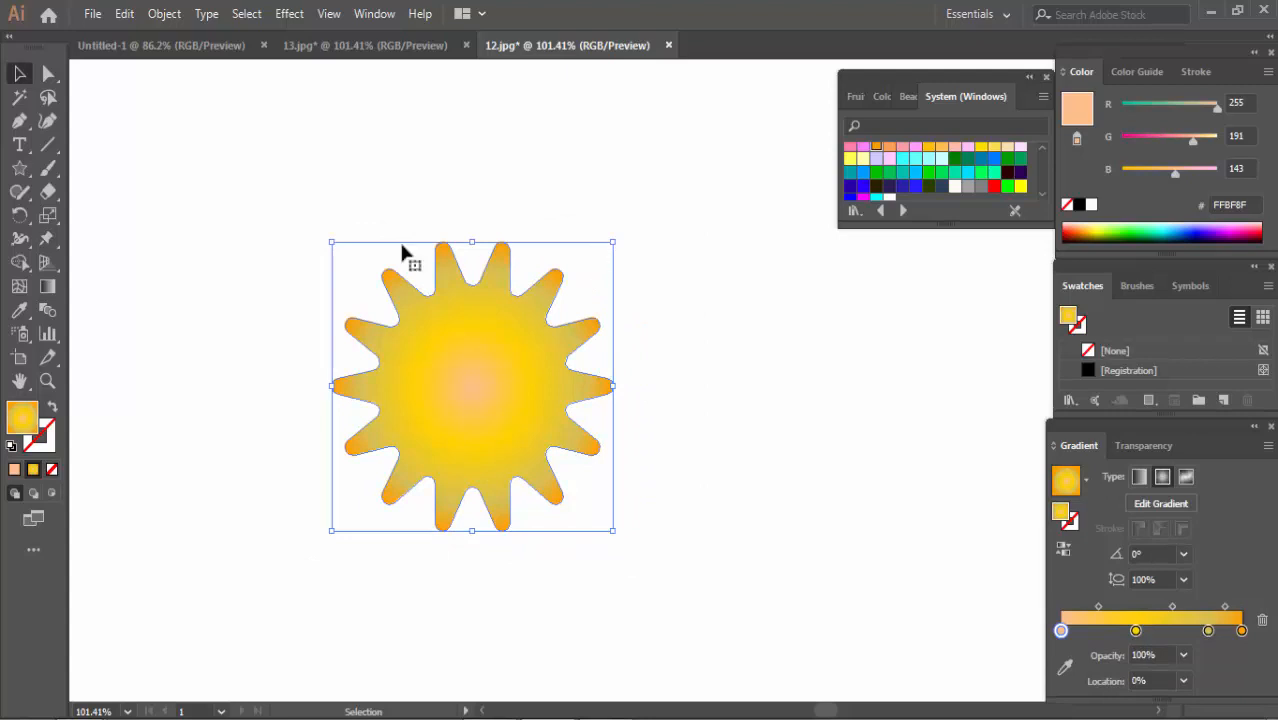
left_click(124, 14)
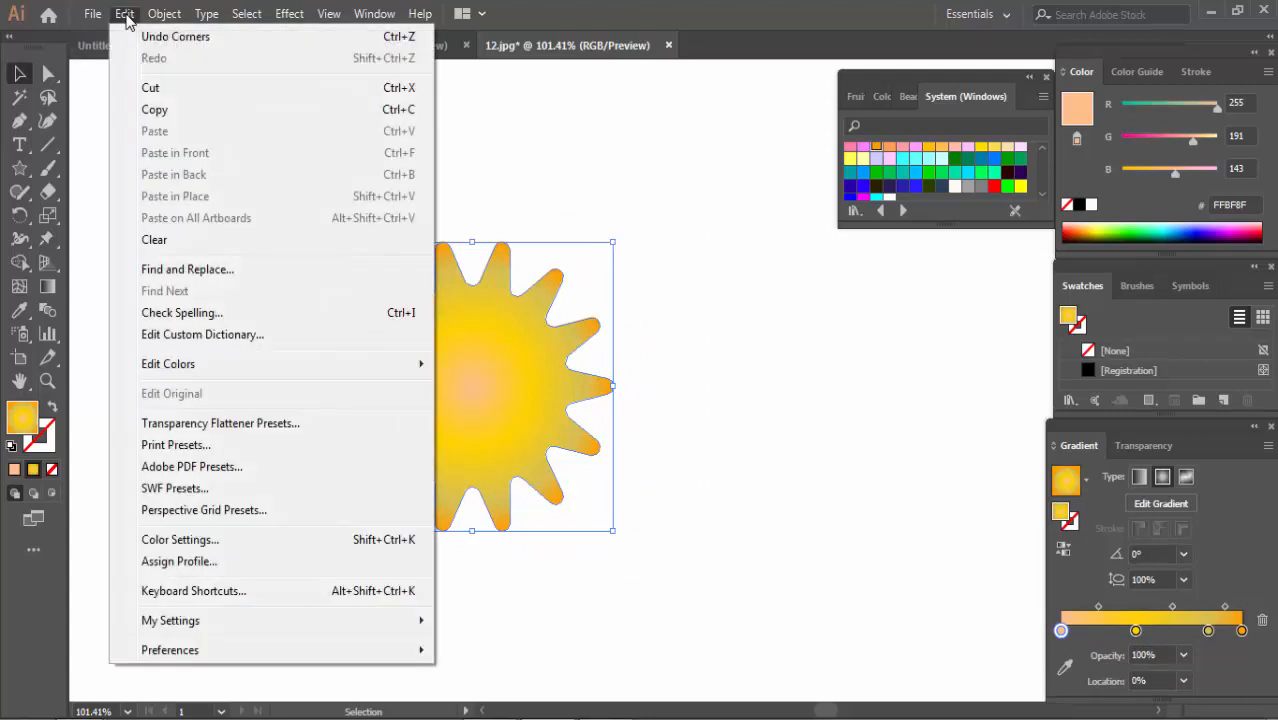
left_click(143, 110)
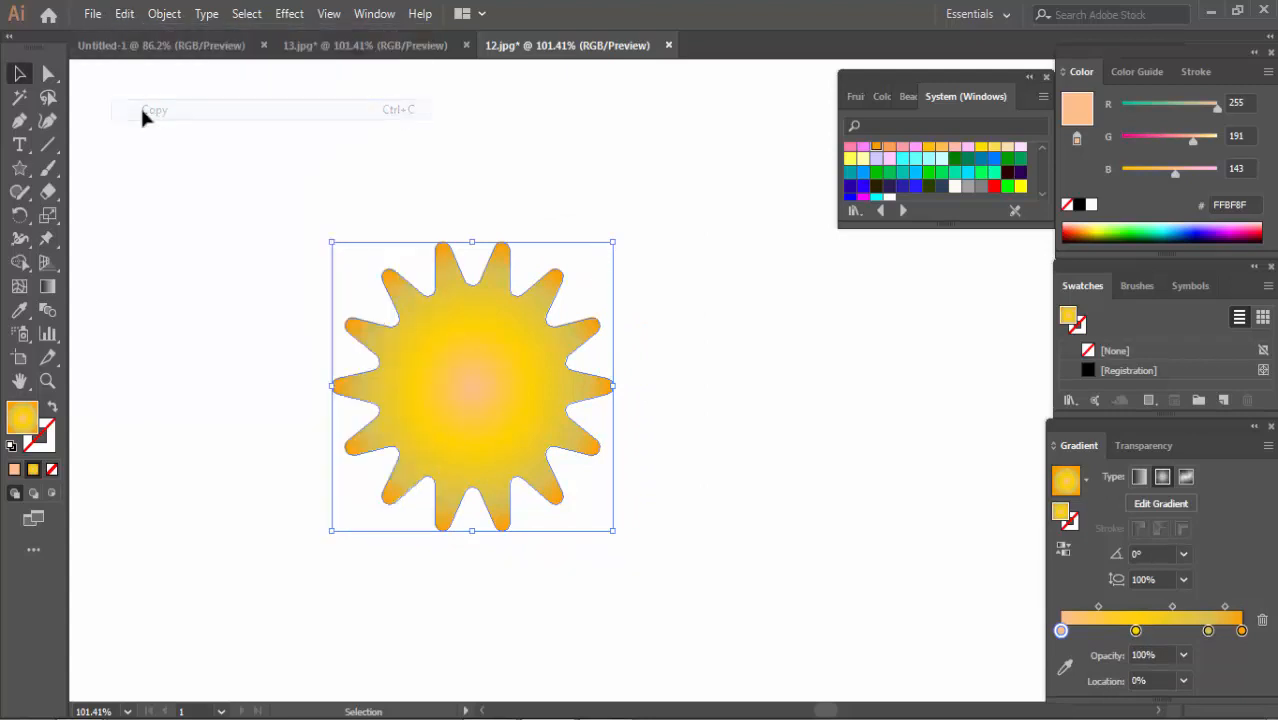
left_click(125, 16)
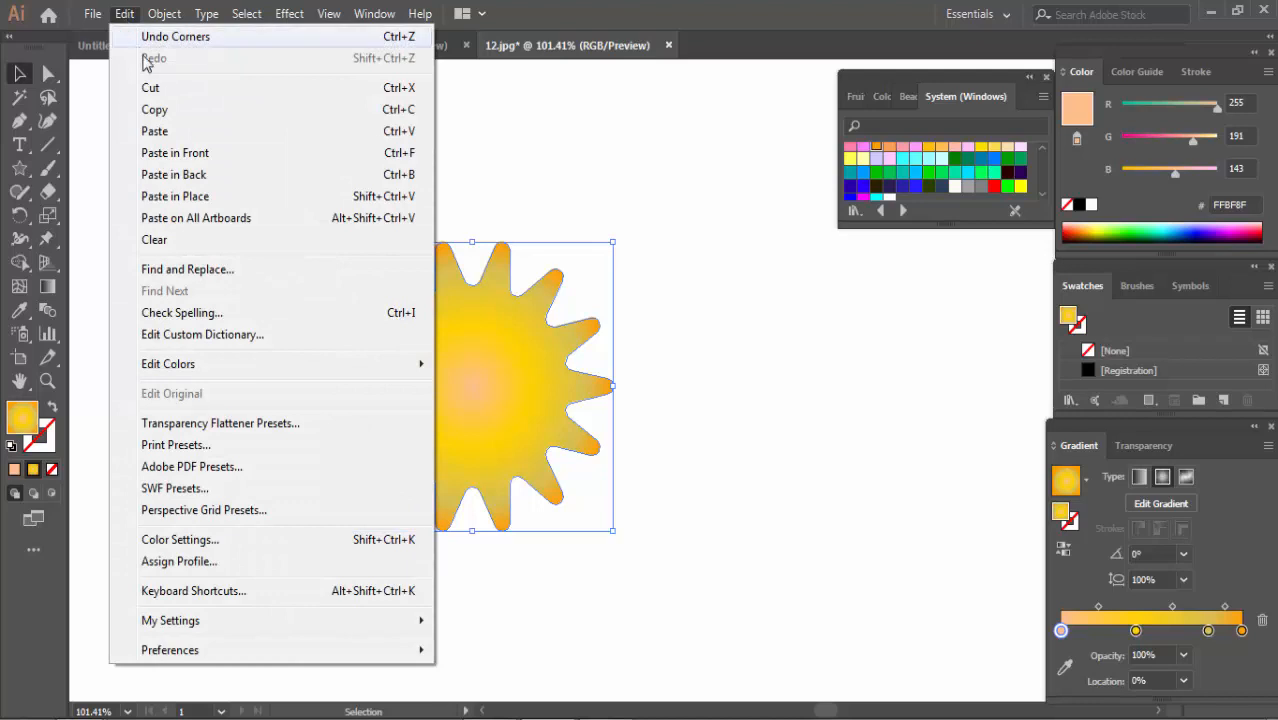
left_click(160, 155)
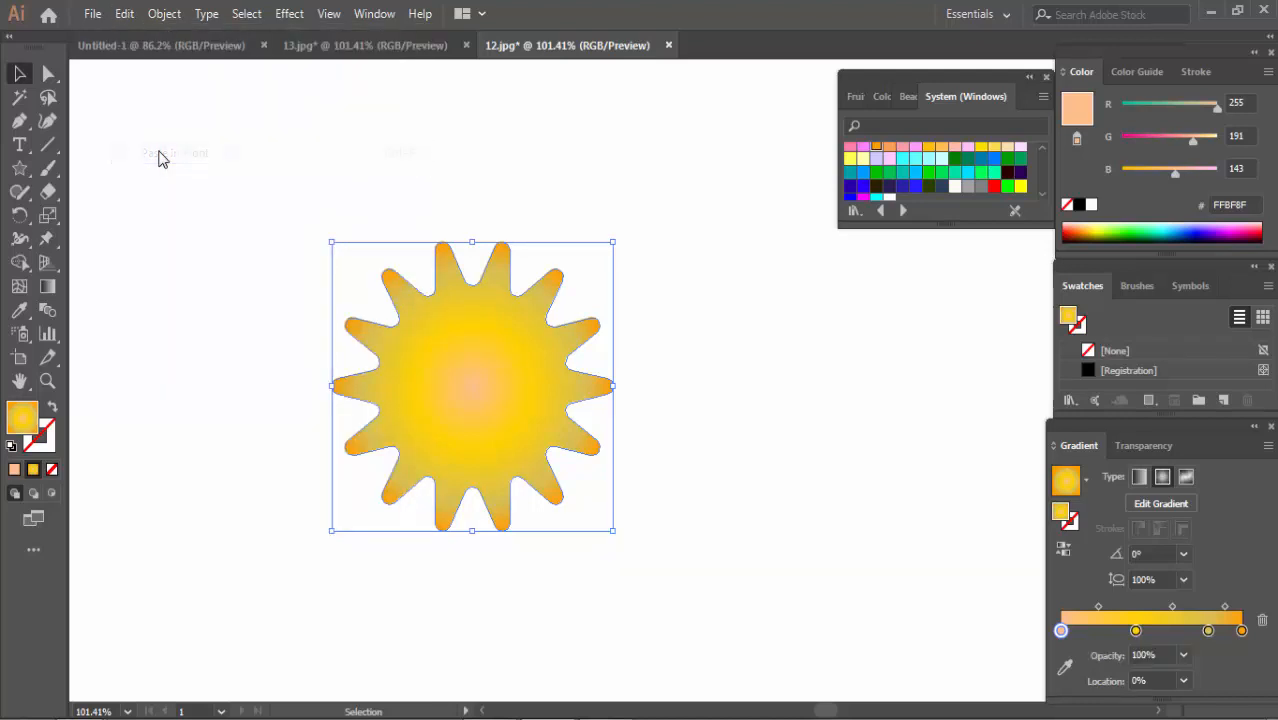
left_click_drag(493, 343, 397, 342)
key("ctrl+z")
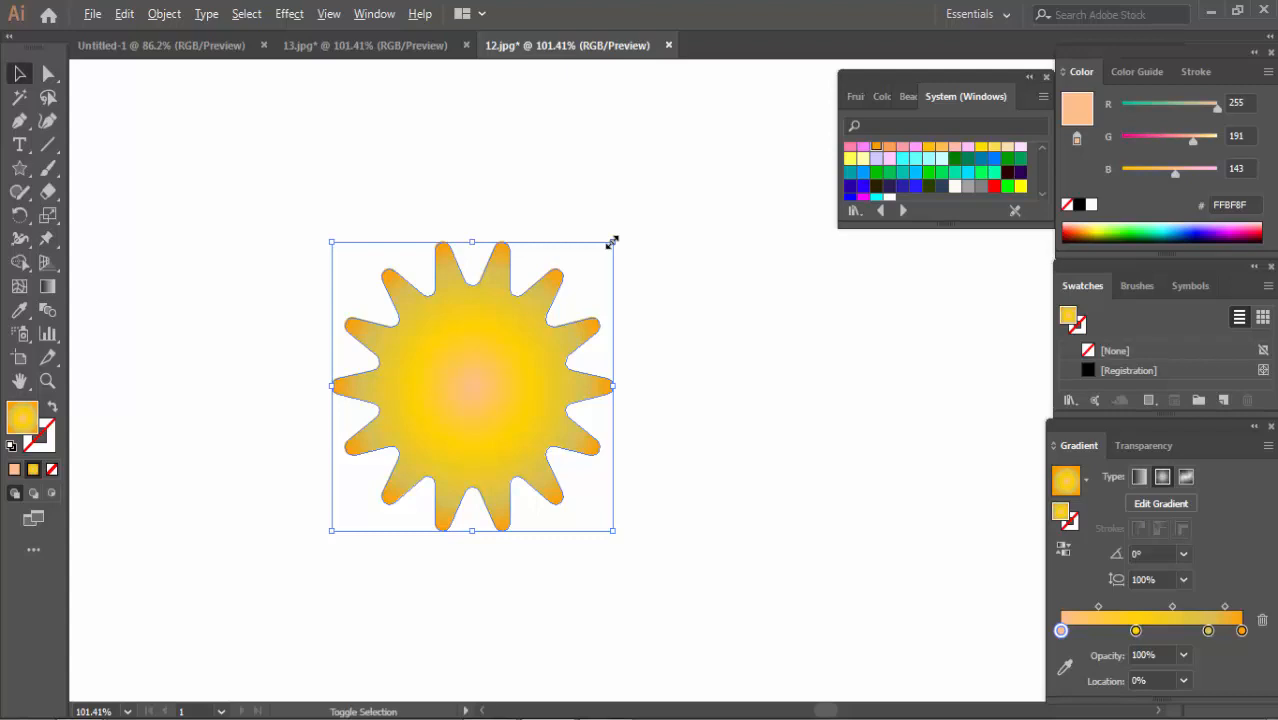
Scale the front copy proportionally about its centre to a tiny star in the middle of the large one.
left_click_drag(612, 242, 511, 375)
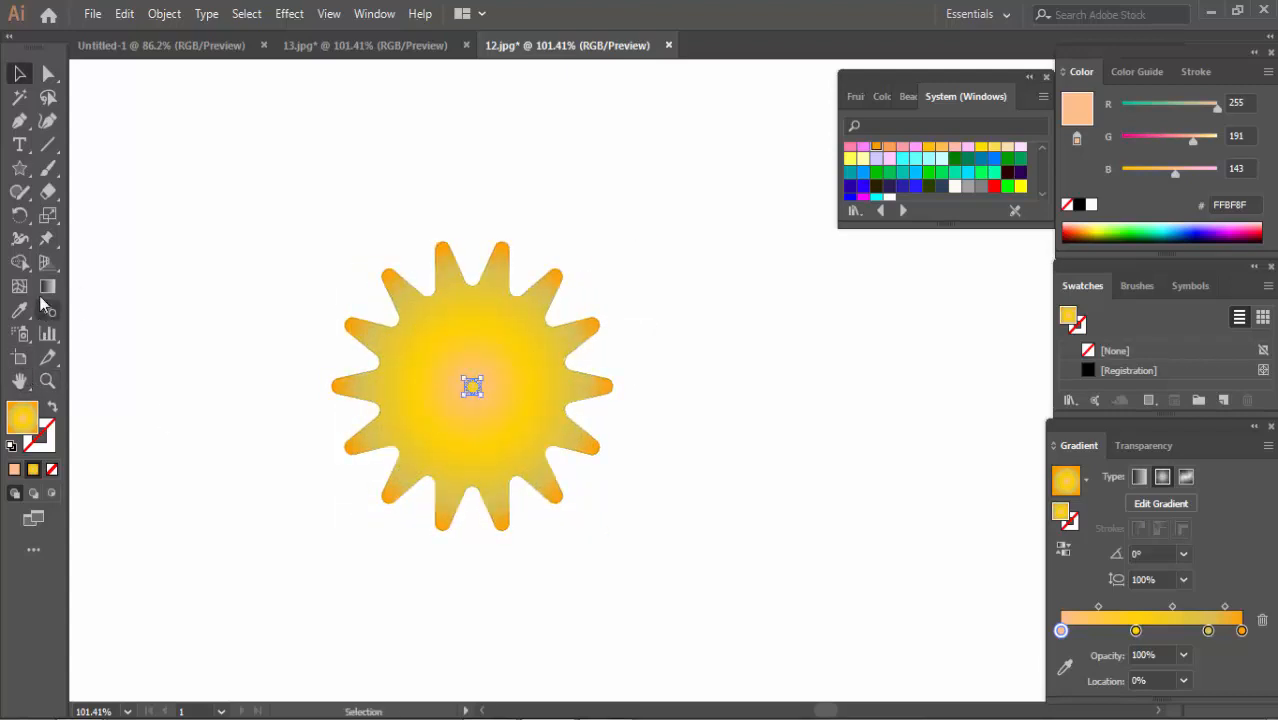
left_click(47, 380)
left_click_drag(438, 372, 553, 441)
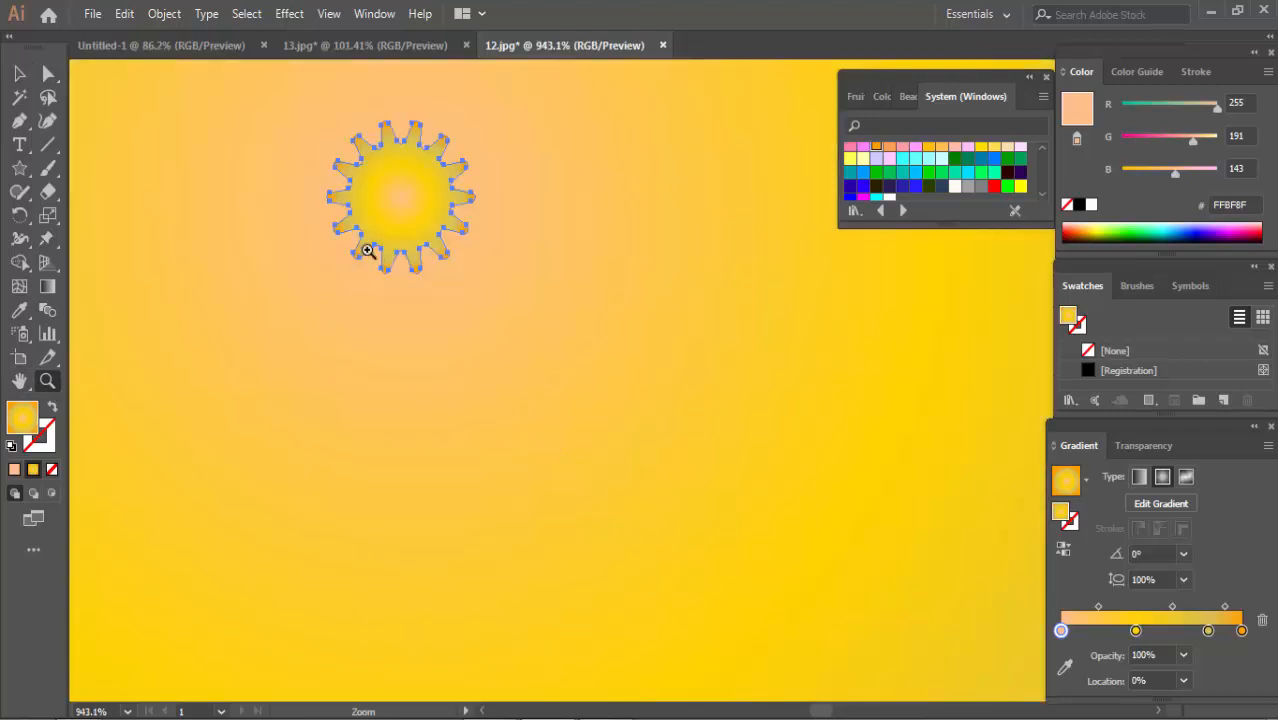
left_click(19, 381)
left_click_drag(266, 202, 376, 391)
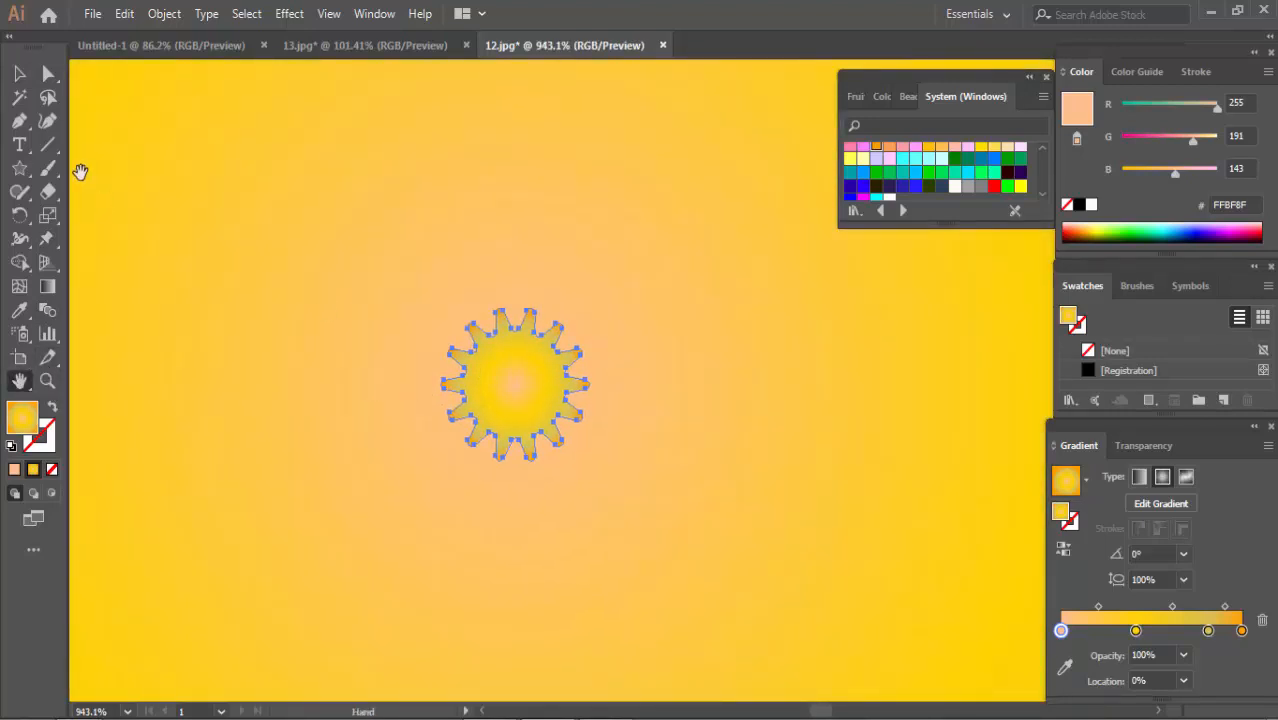
left_click(19, 73)
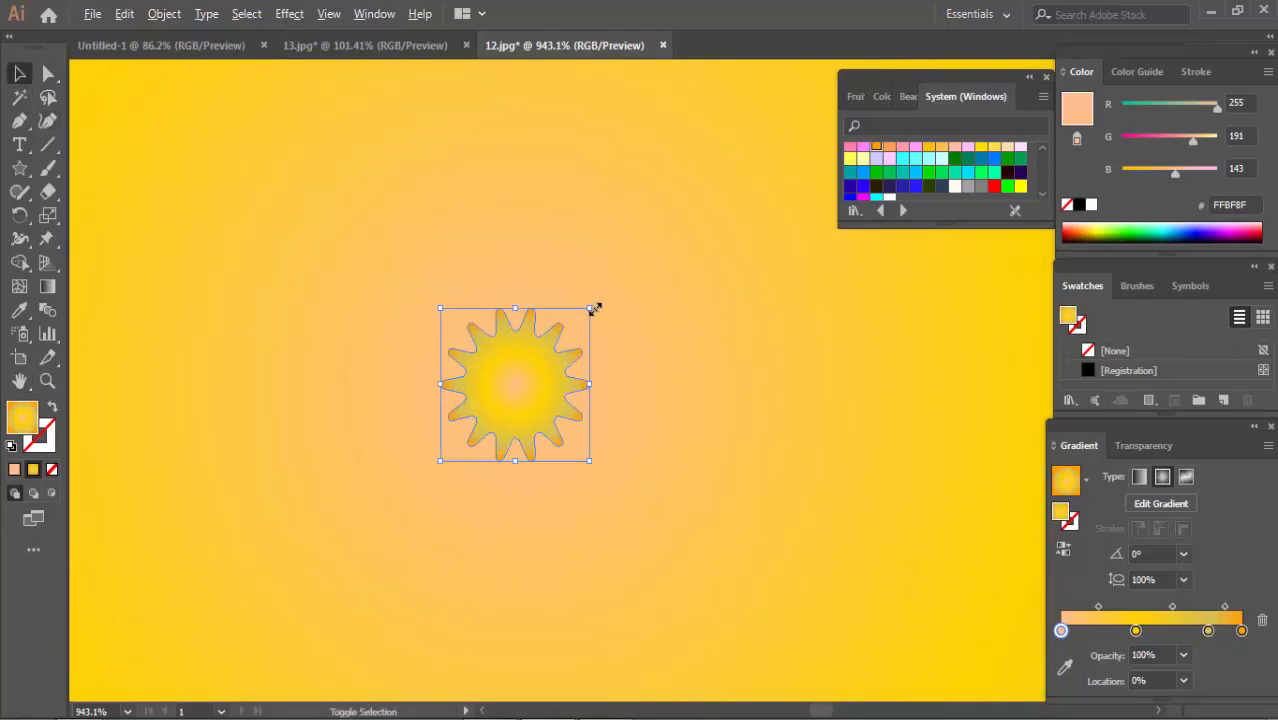
left_click_drag(591, 309, 545, 376)
Examine the tiny centre star up close and compare its size and position with the large star.
left_click(48, 379)
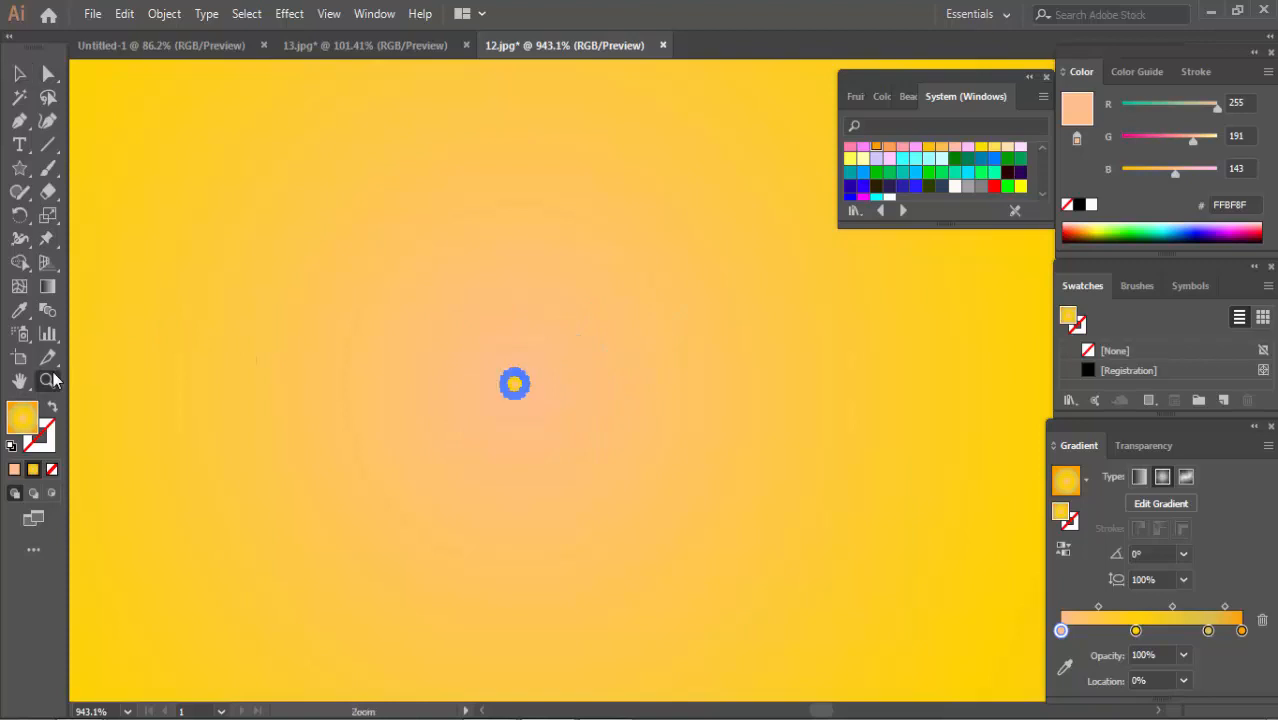
left_click_drag(396, 330, 644, 493)
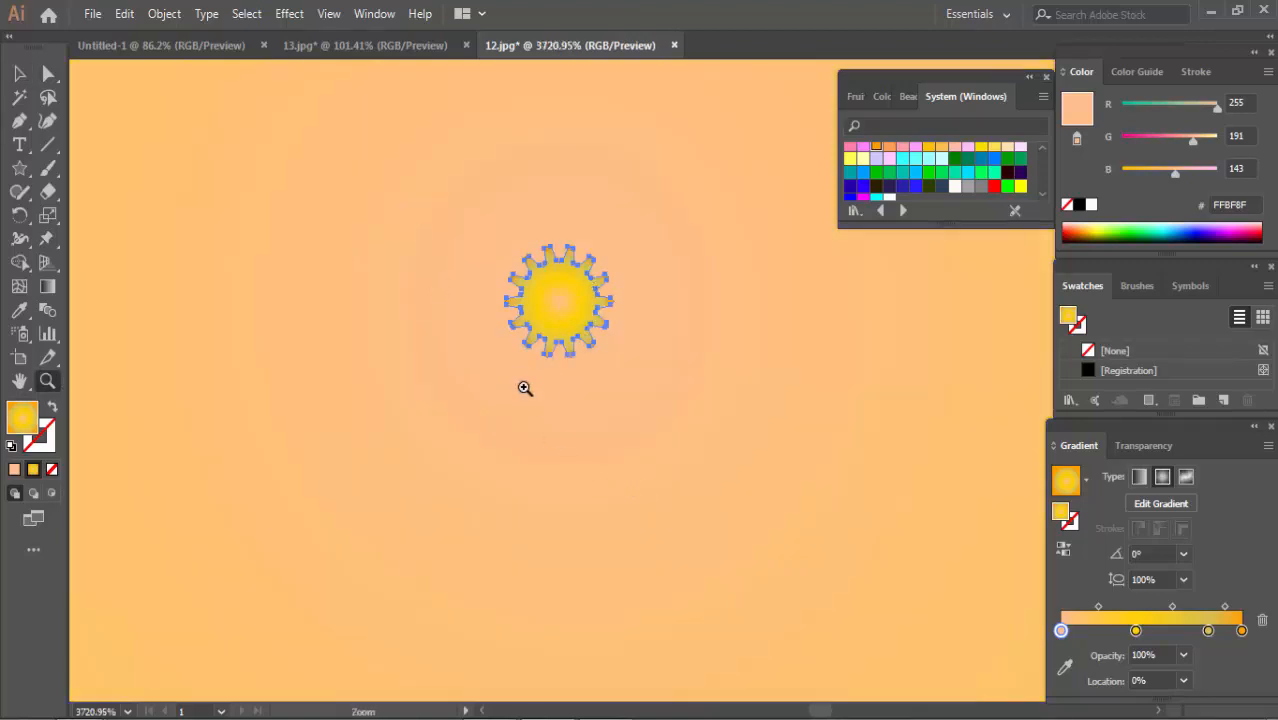
key("ctrl+minus")
key("ctrl+minus")
key("ctrl+minus")
key("ctrl+minus")
key("ctrl+minus")
key("ctrl+minus")
key("ctrl+minus")
key("ctrl+minus")
key("ctrl+minus")
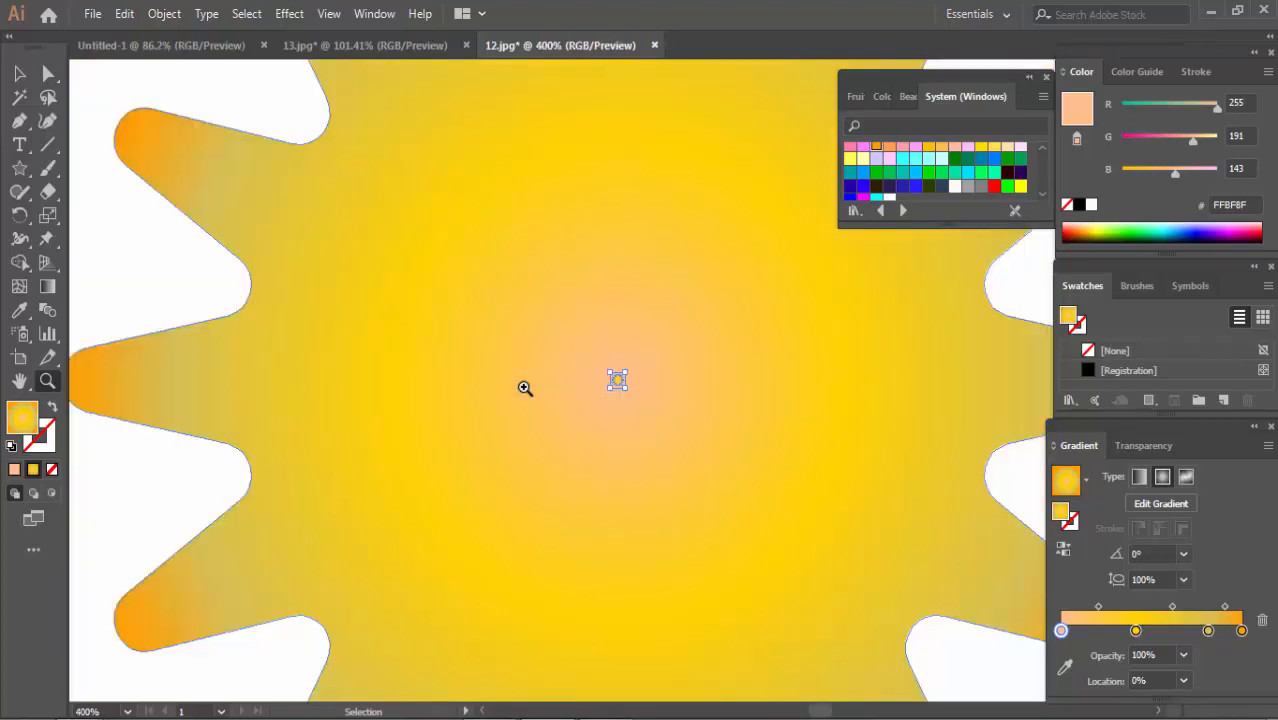
key("ctrl+minus")
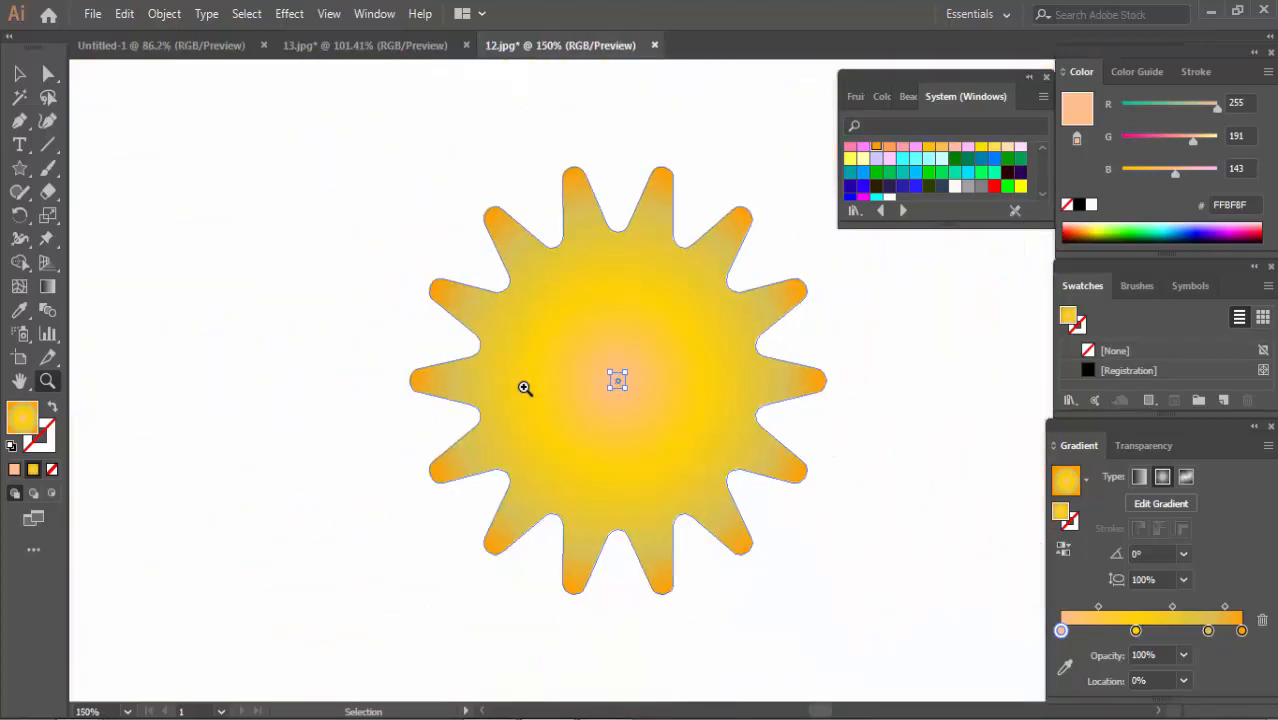
key("ctrl+plus")
key("ctrl+minus")
Select both stars together and move them slightly to the left on the artboard.
key("v")
left_click(281, 133)
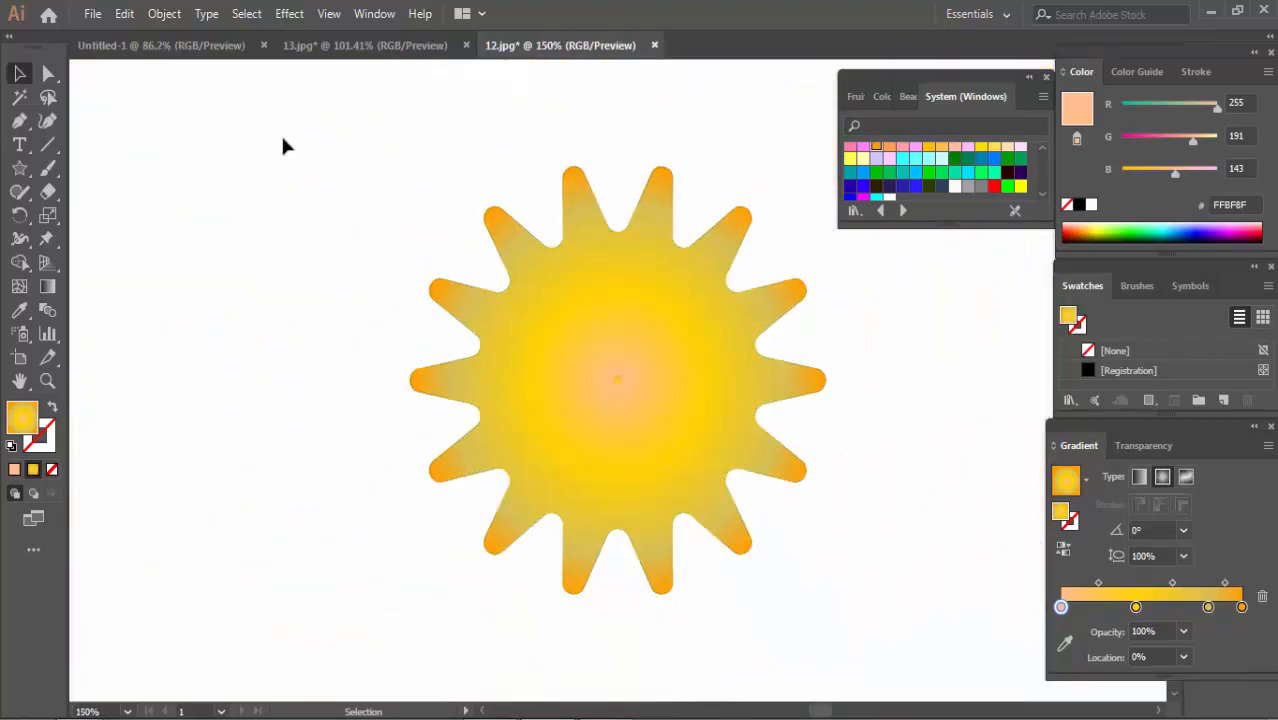
left_click_drag(368, 207, 882, 590)
left_click_drag(673, 399, 600, 409)
With both stars selected, set the blend options to Specified Steps spacing with 75 steps.
left_click_drag(237, 114, 820, 606)
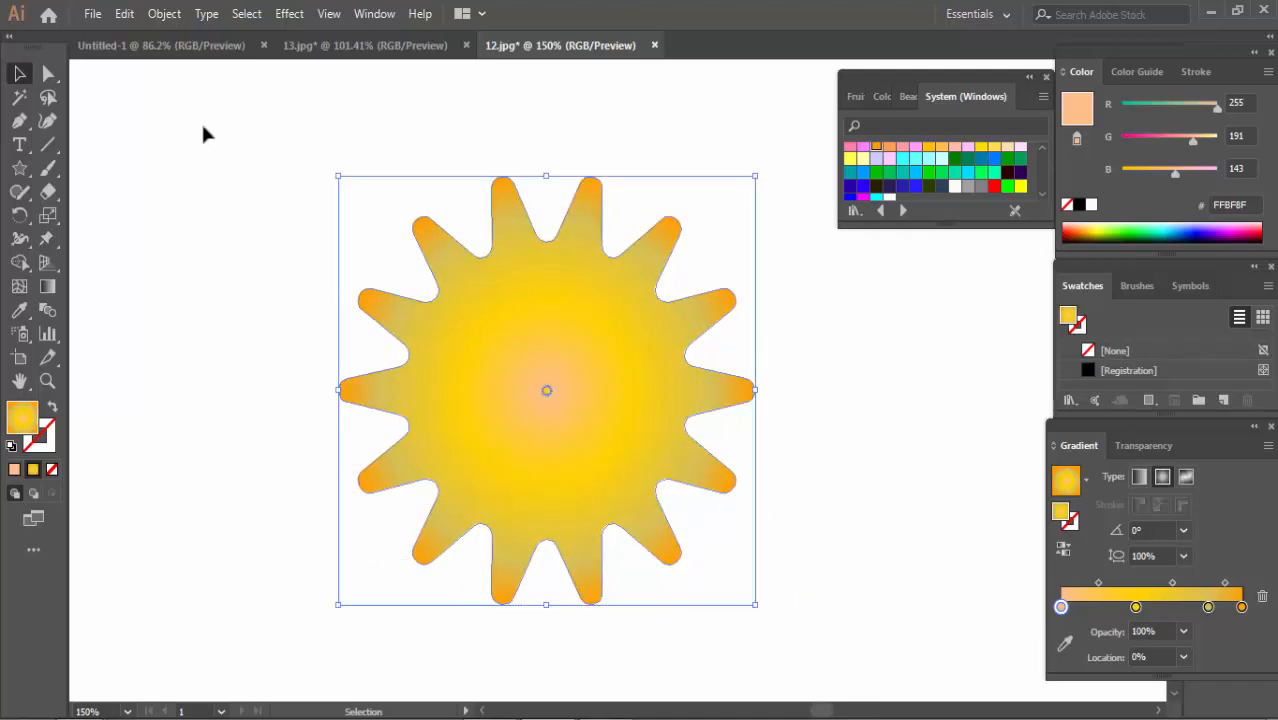
left_click(162, 16)
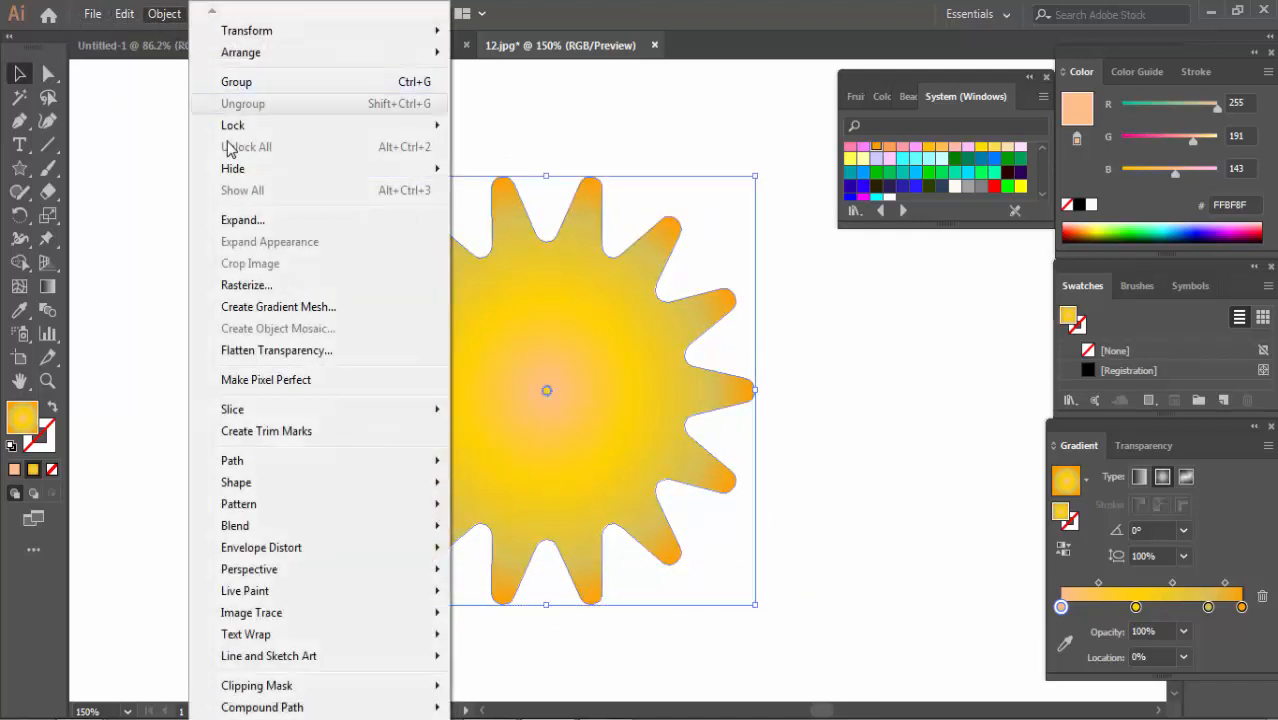
mouse_move(234, 524)
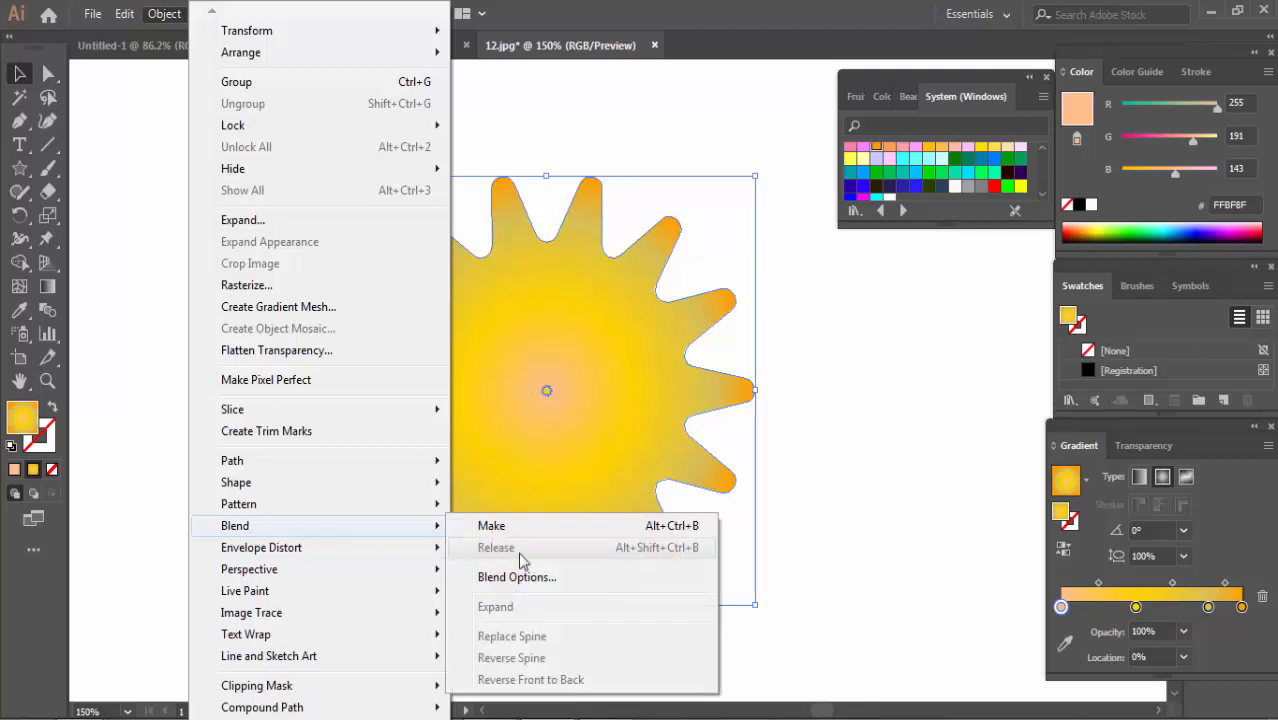
left_click(529, 584)
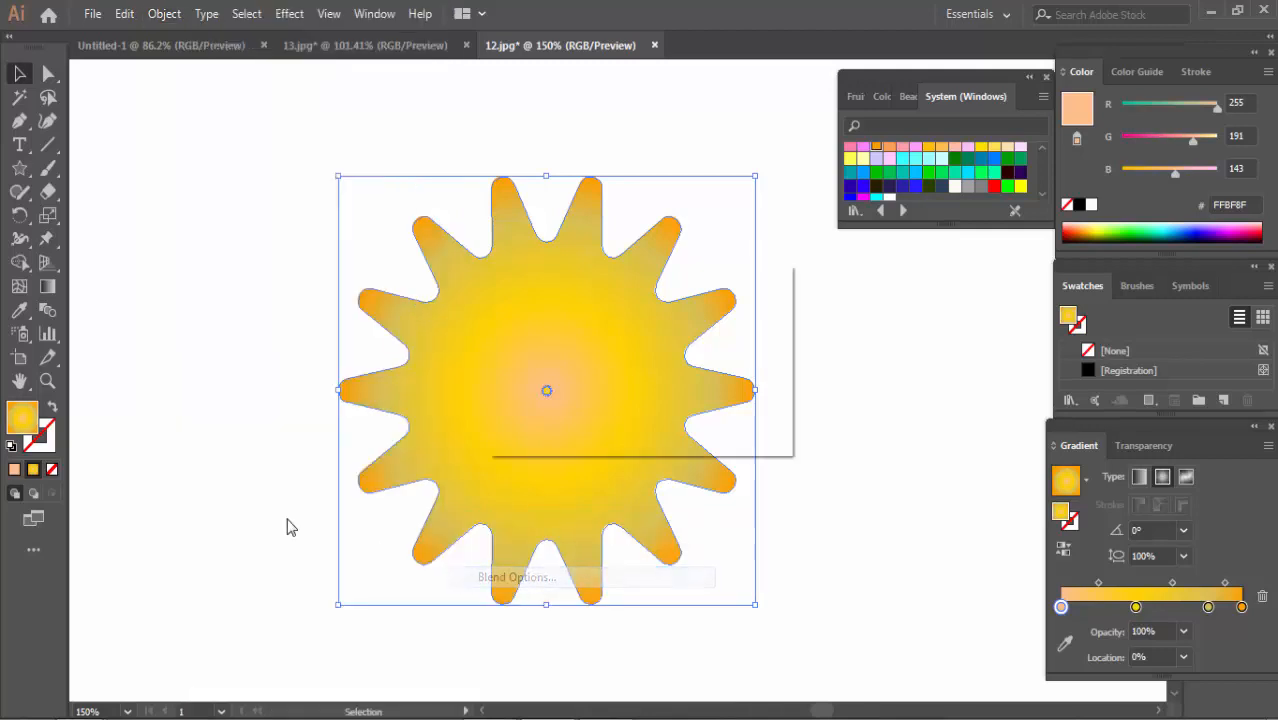
left_click(592, 320)
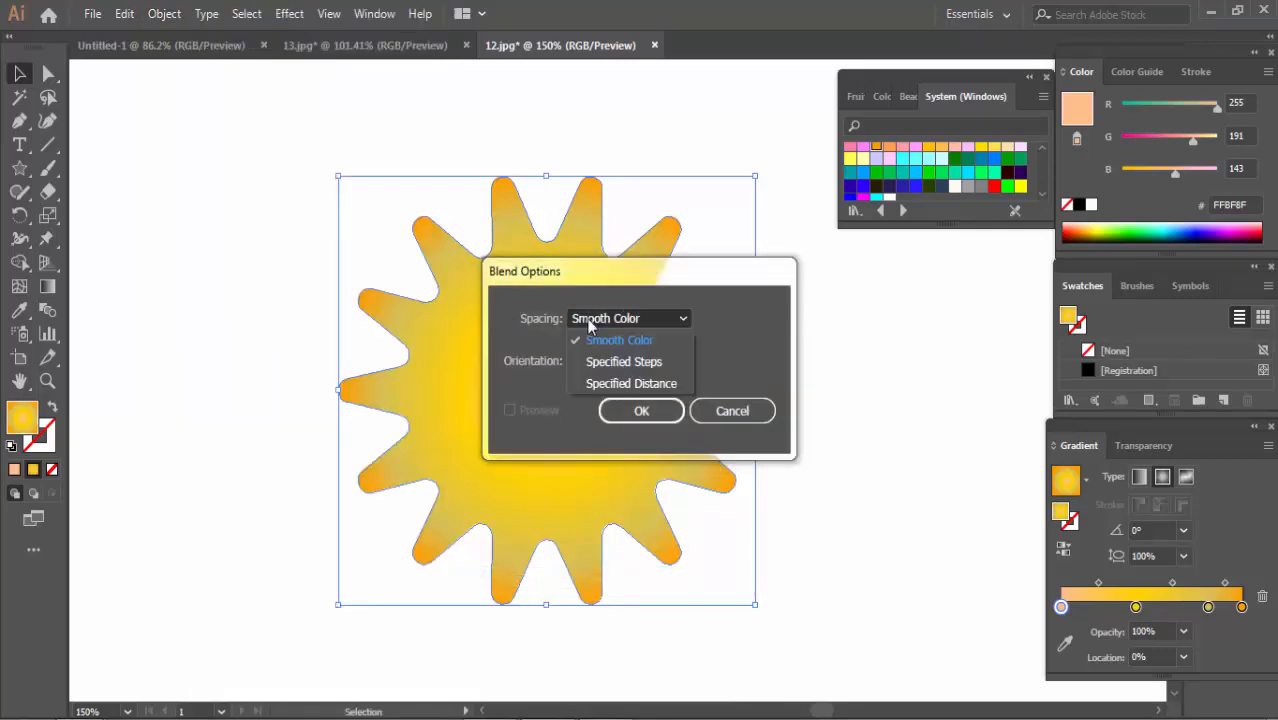
left_click(628, 366)
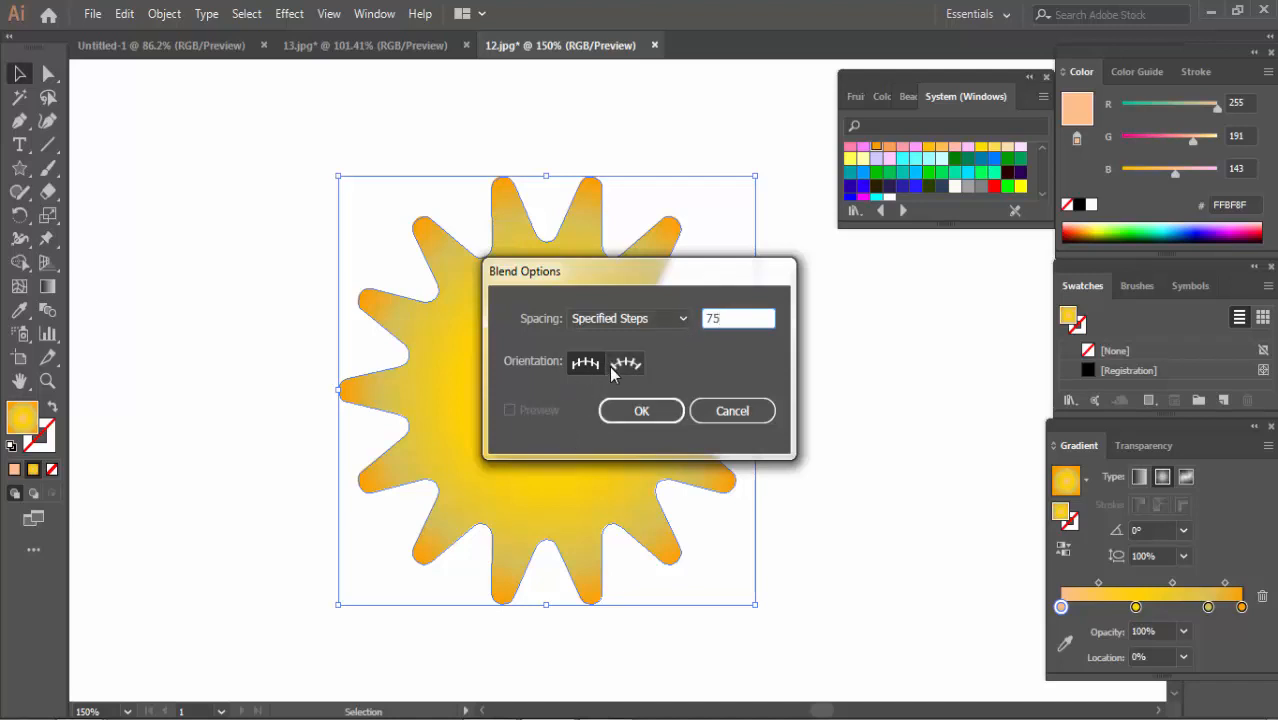
left_click(639, 414)
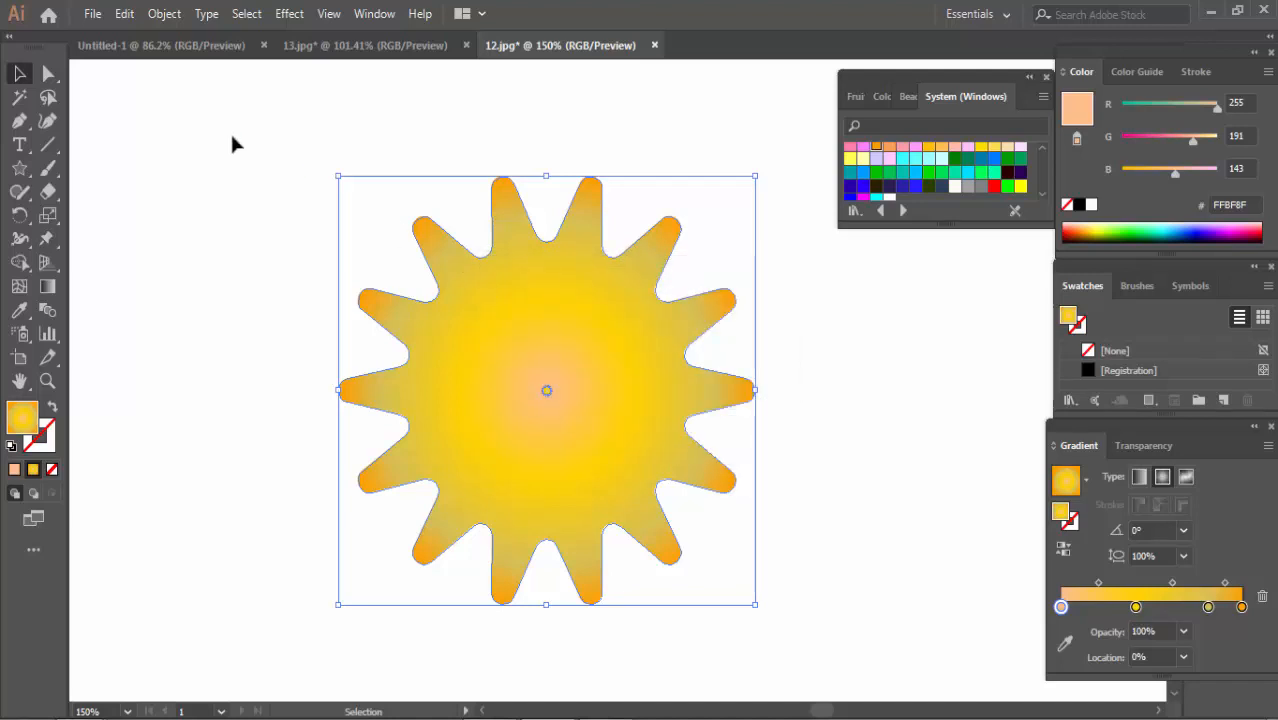
Make a blend between the large star and the tiny centre star, and leave the blended object selected.
left_click(162, 14)
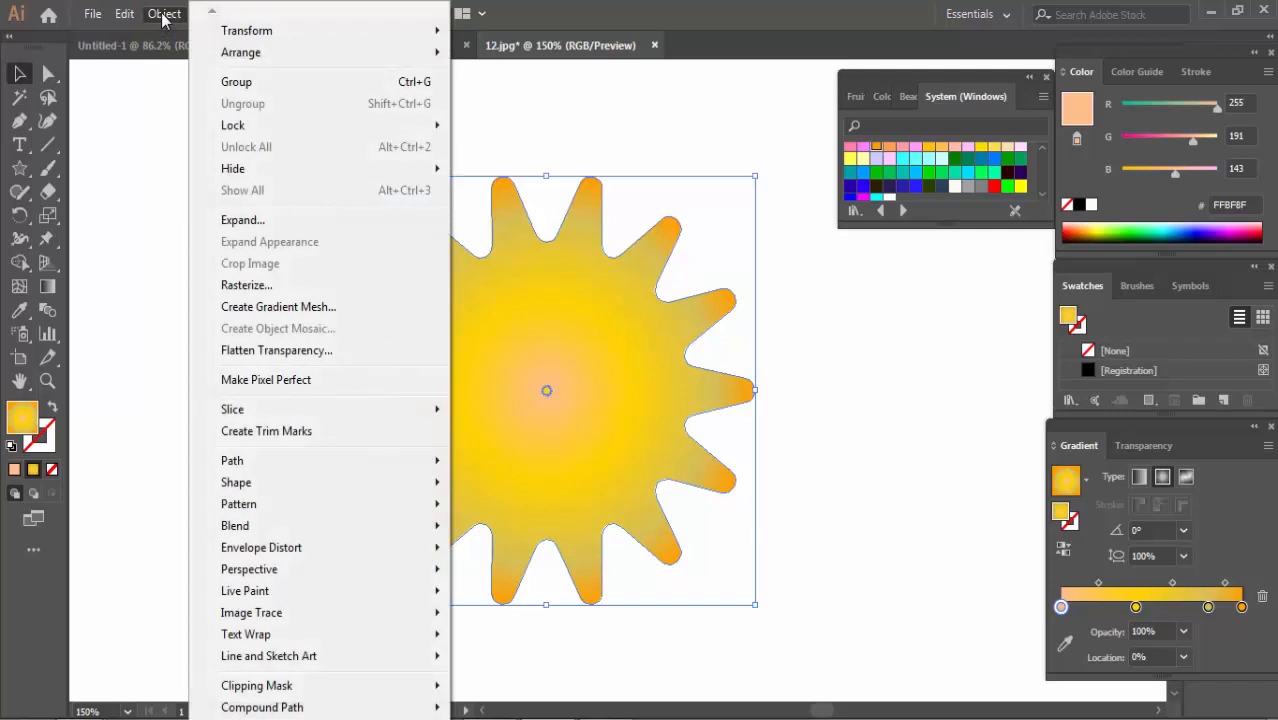
mouse_move(246, 527)
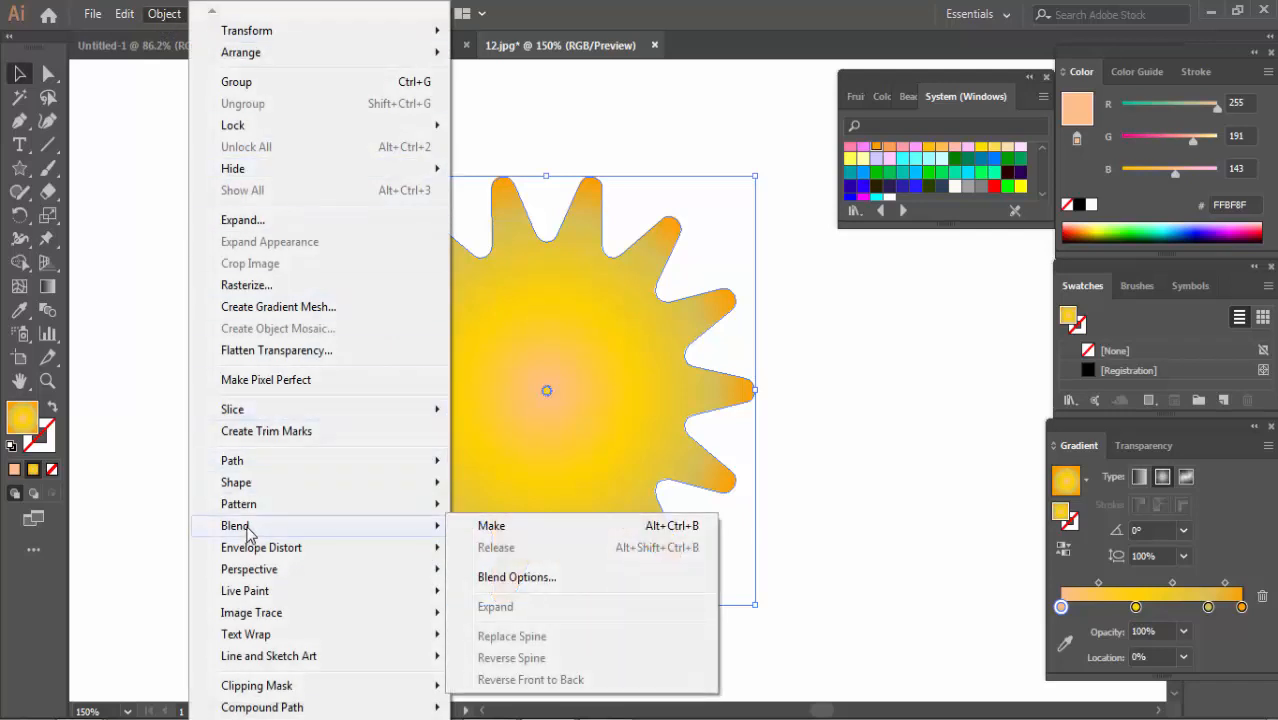
left_click(486, 527)
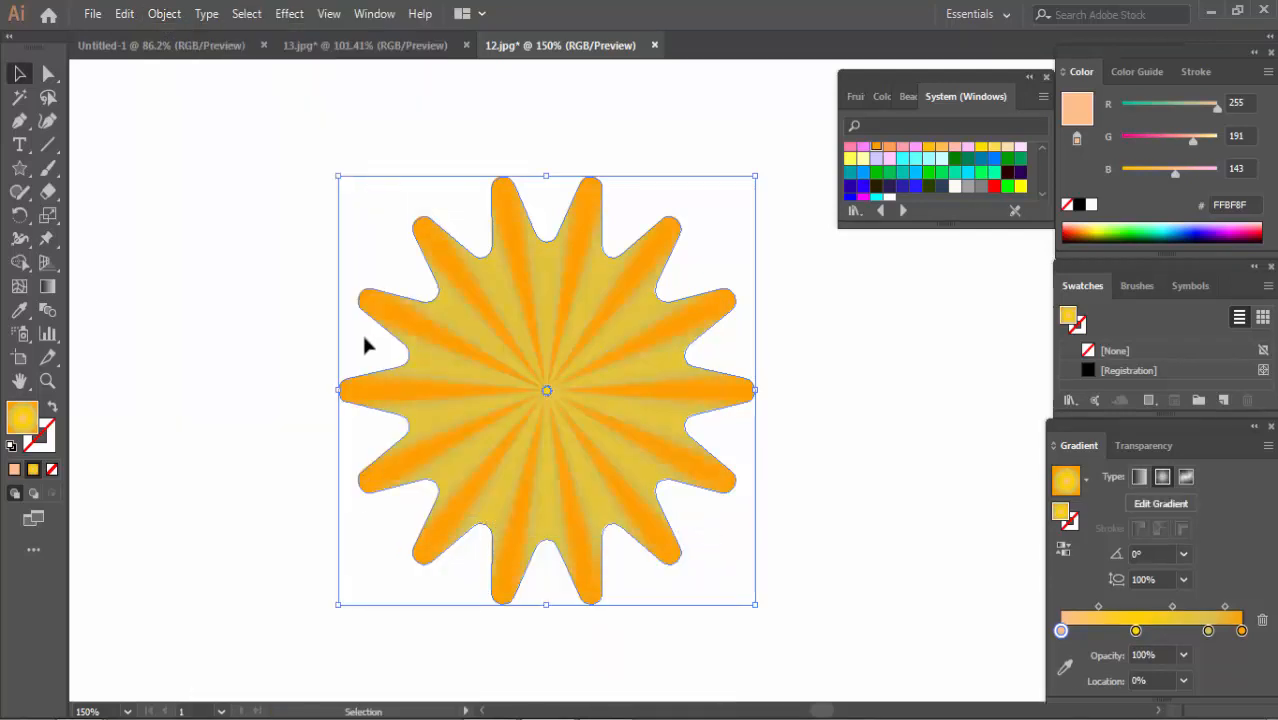
left_click(254, 230)
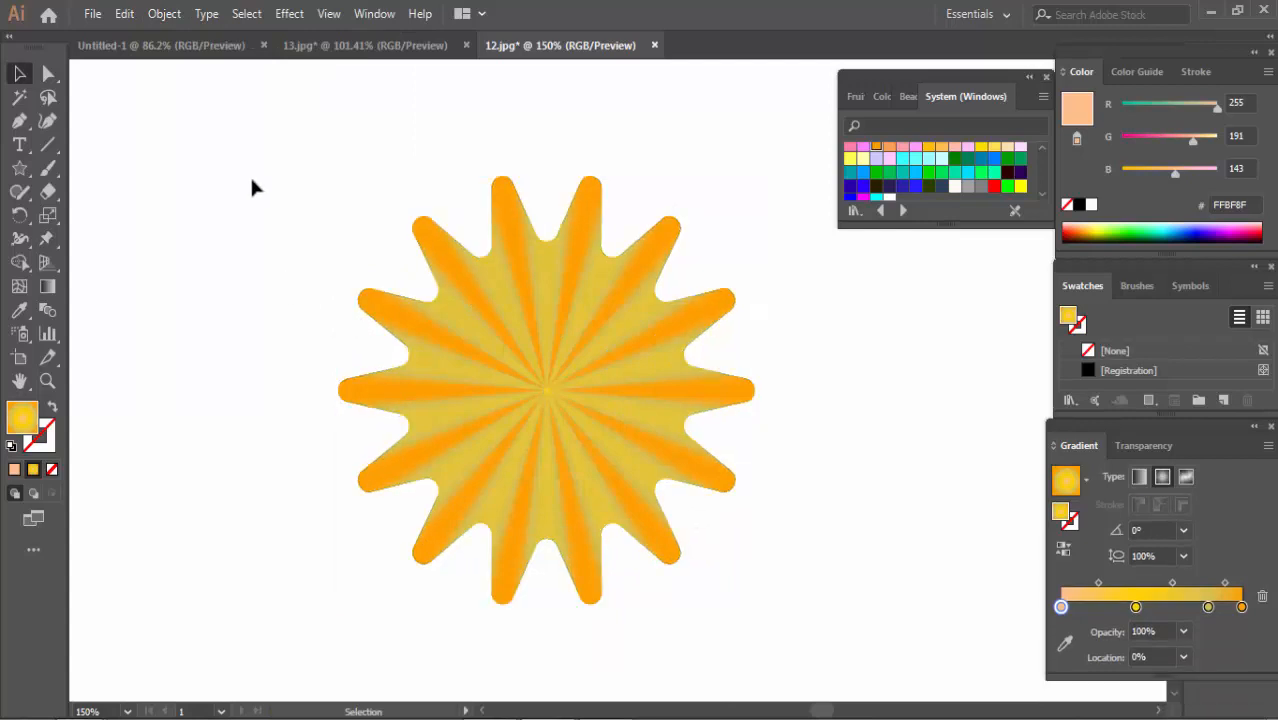
left_click_drag(247, 181, 850, 614)
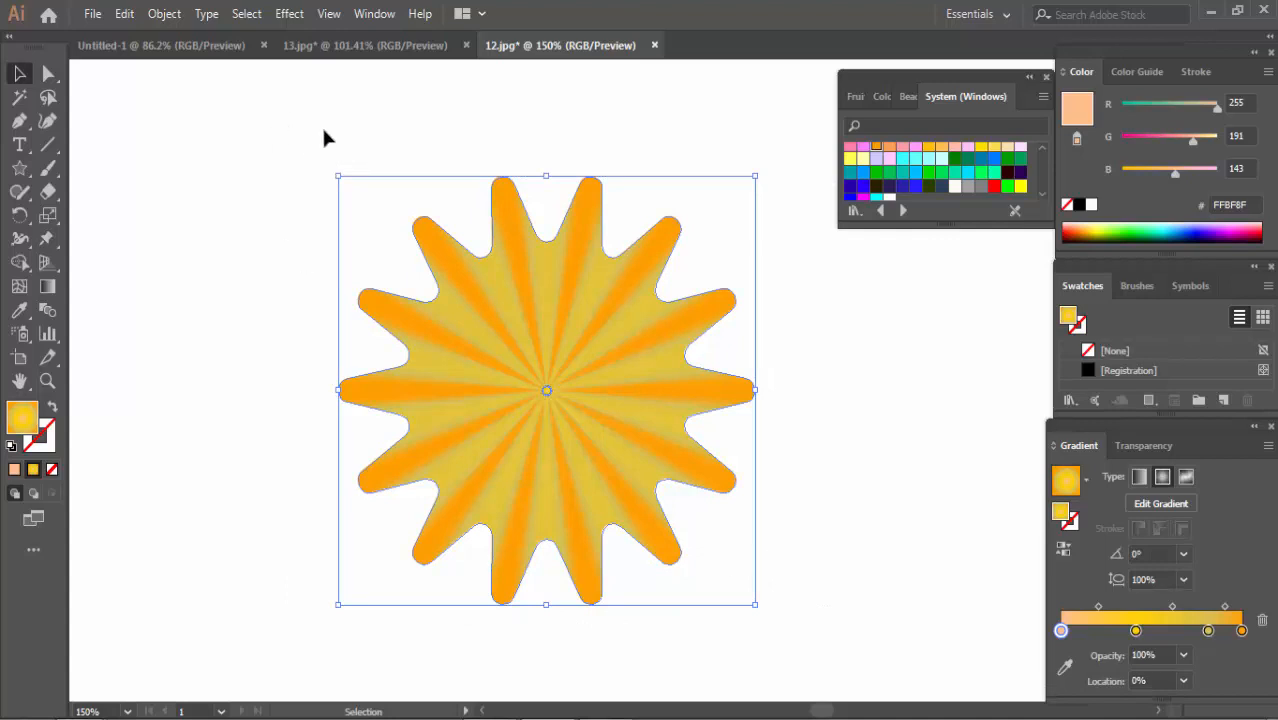
Apply a Pucker & Bloat effect of -74% to the blended star with preview on, and deselect it.
left_click(289, 14)
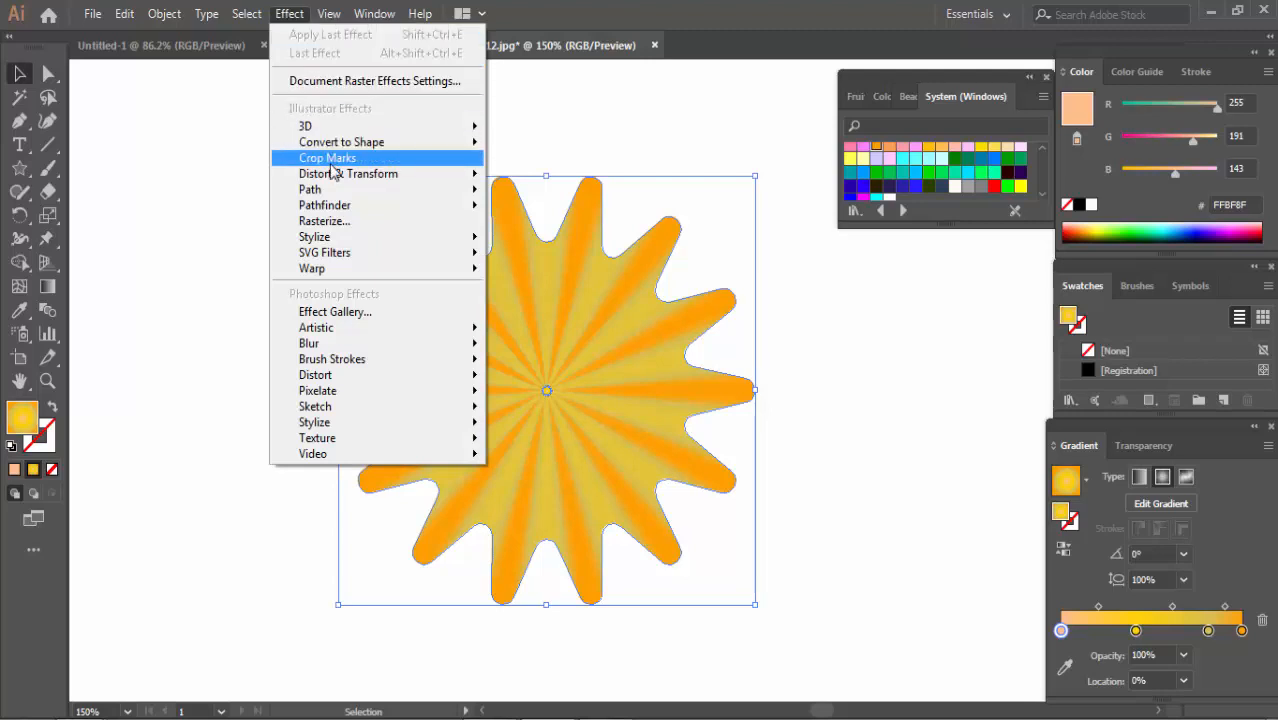
mouse_move(335, 176)
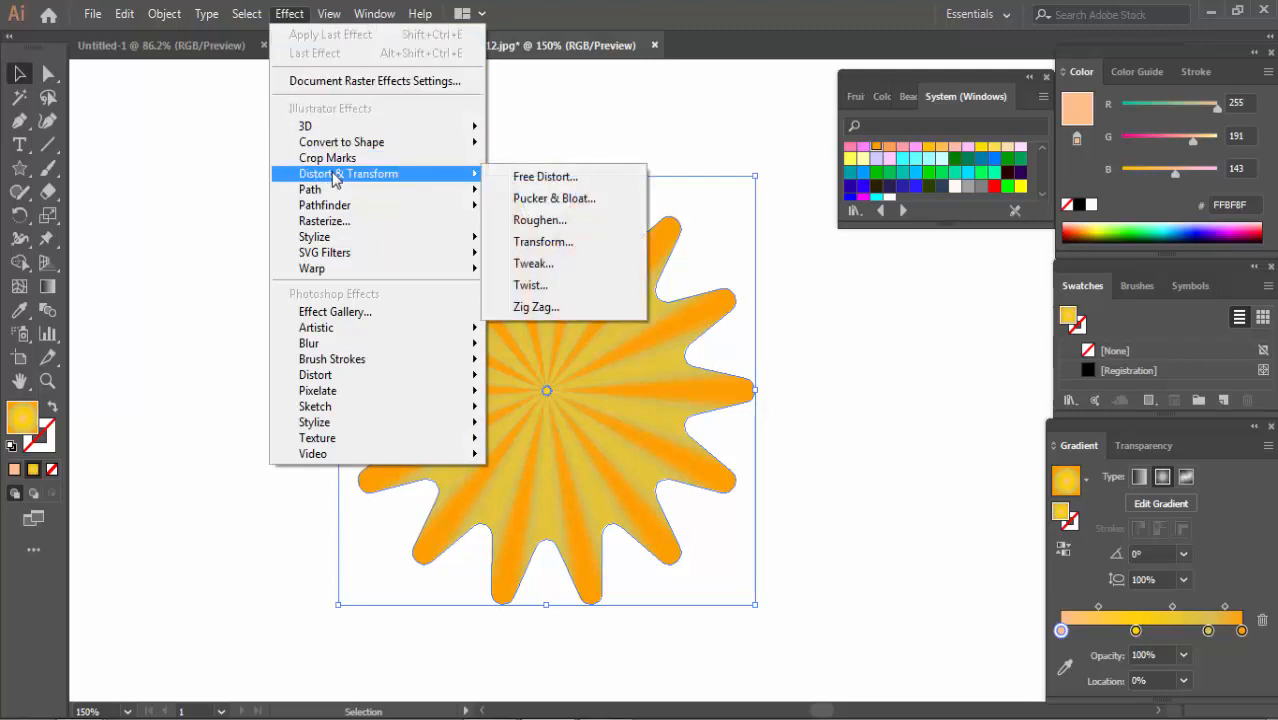
left_click(554, 198)
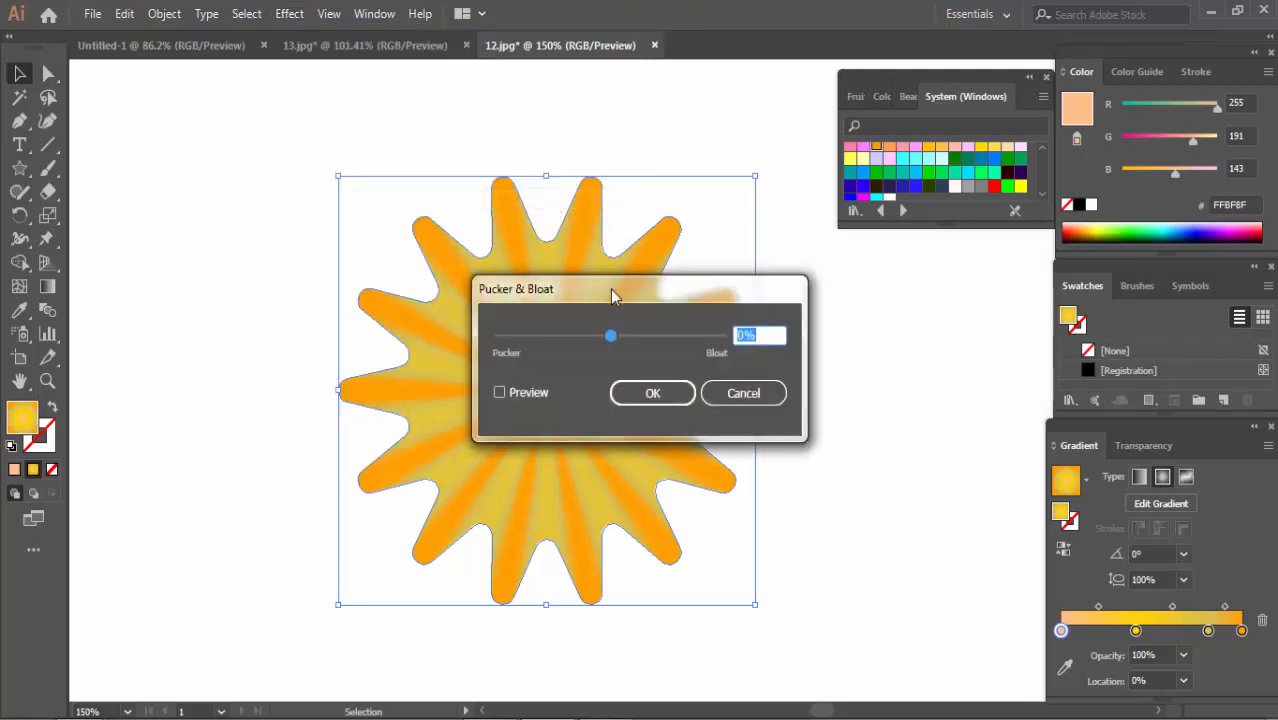
left_click_drag(610, 288, 913, 268)
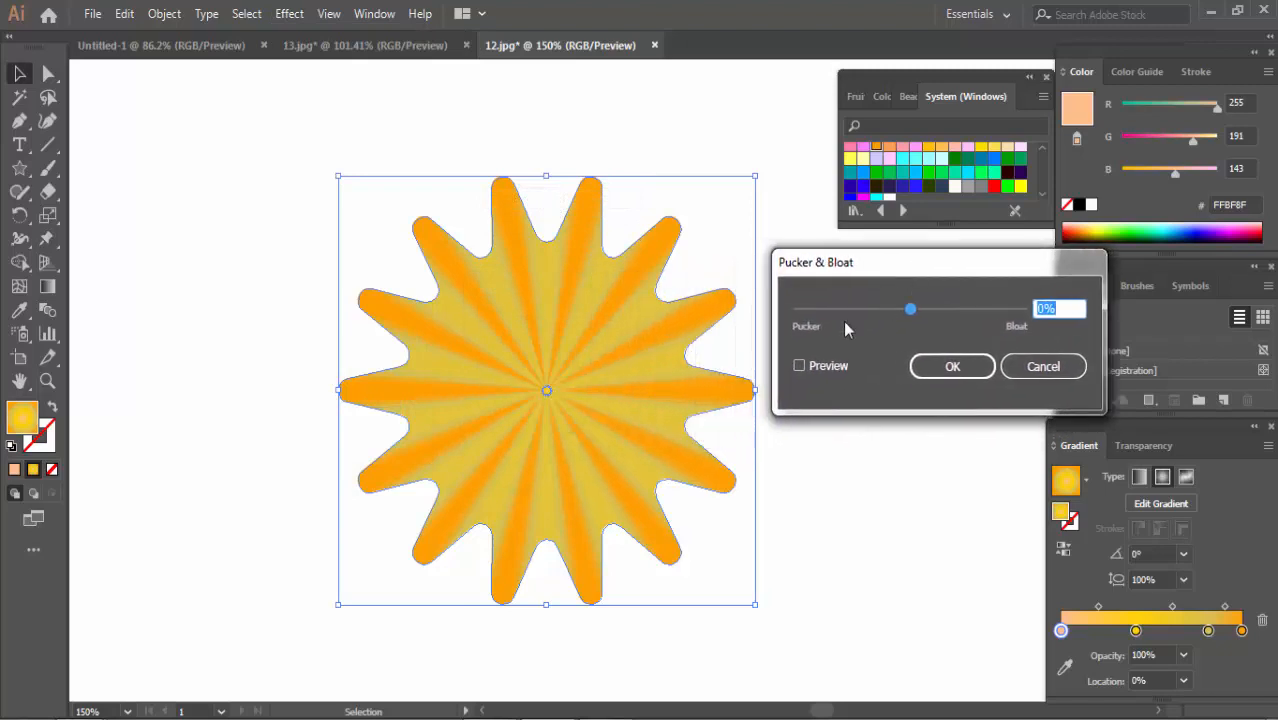
left_click(800, 367)
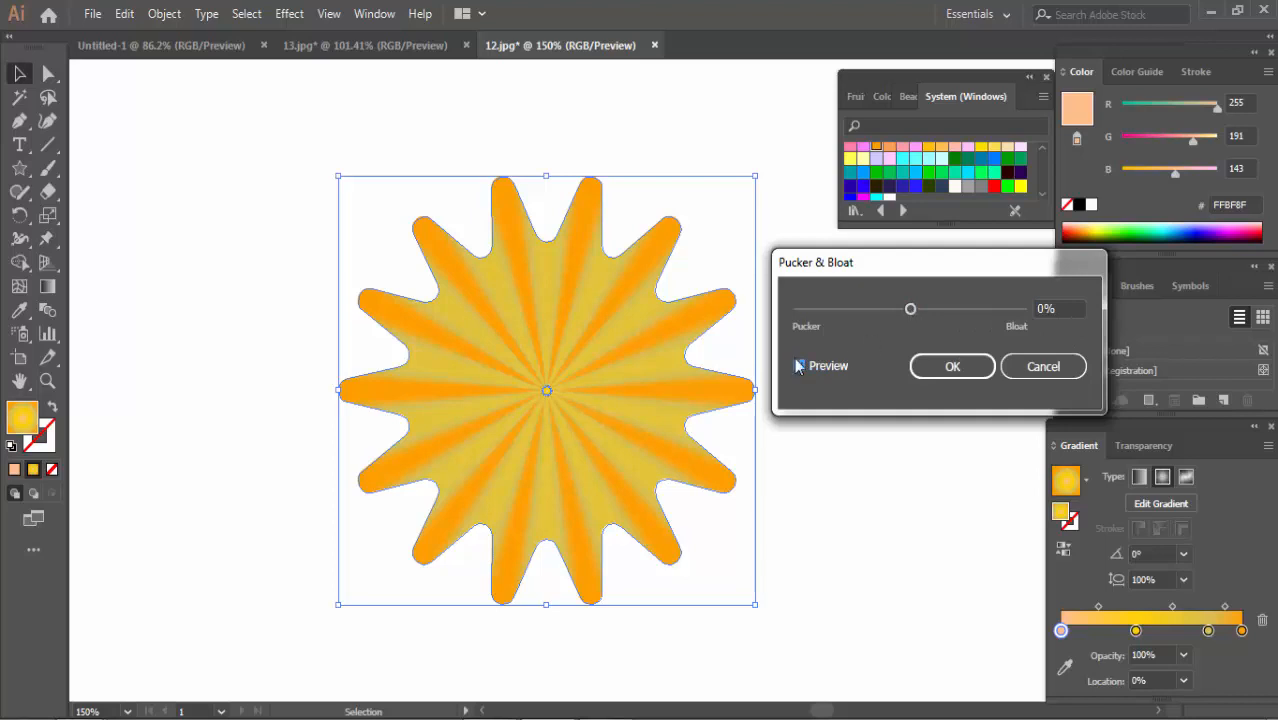
left_click_drag(910, 309, 872, 316)
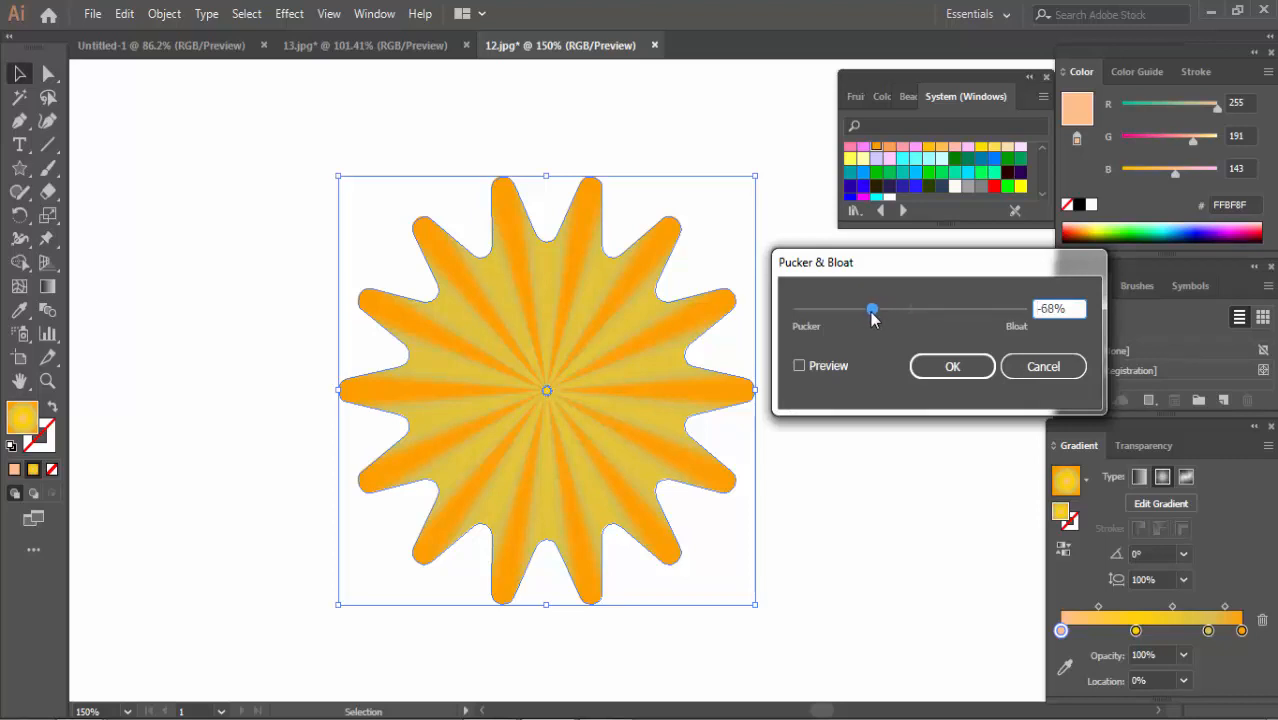
left_click_drag(1057, 303, 1047, 307)
type("74")
left_click(797, 367)
left_click(797, 366)
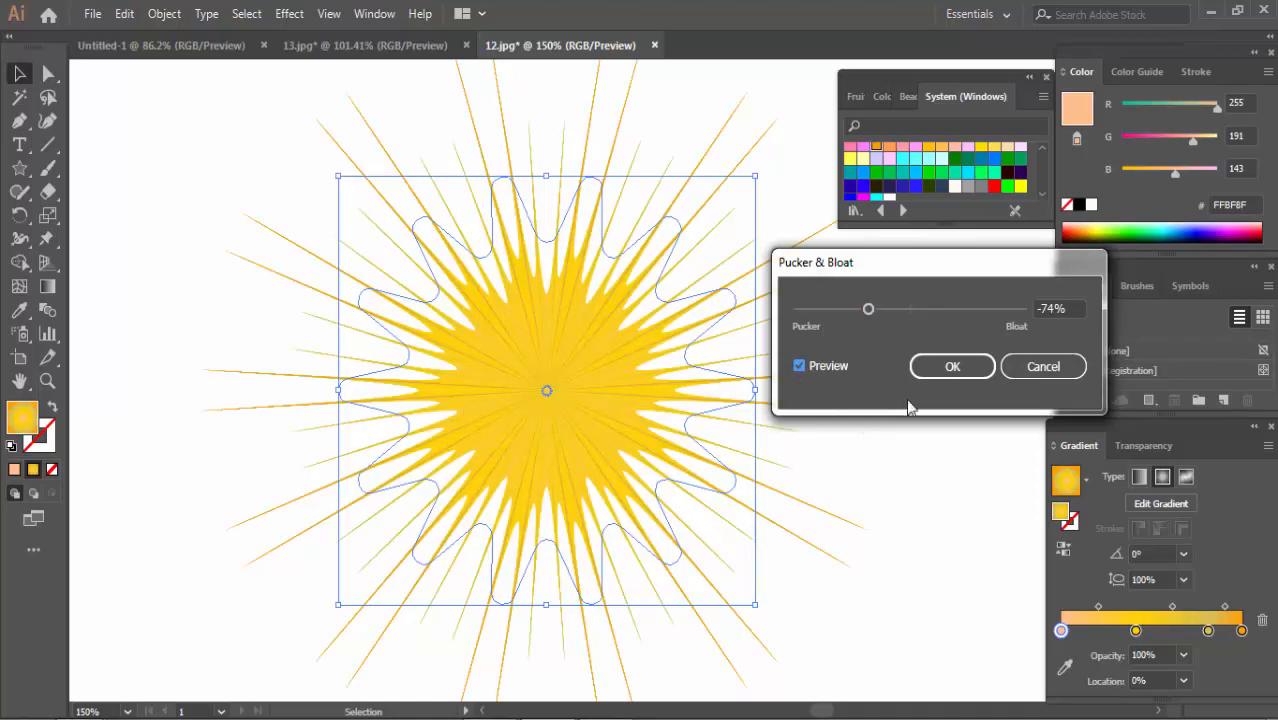
left_click(940, 367)
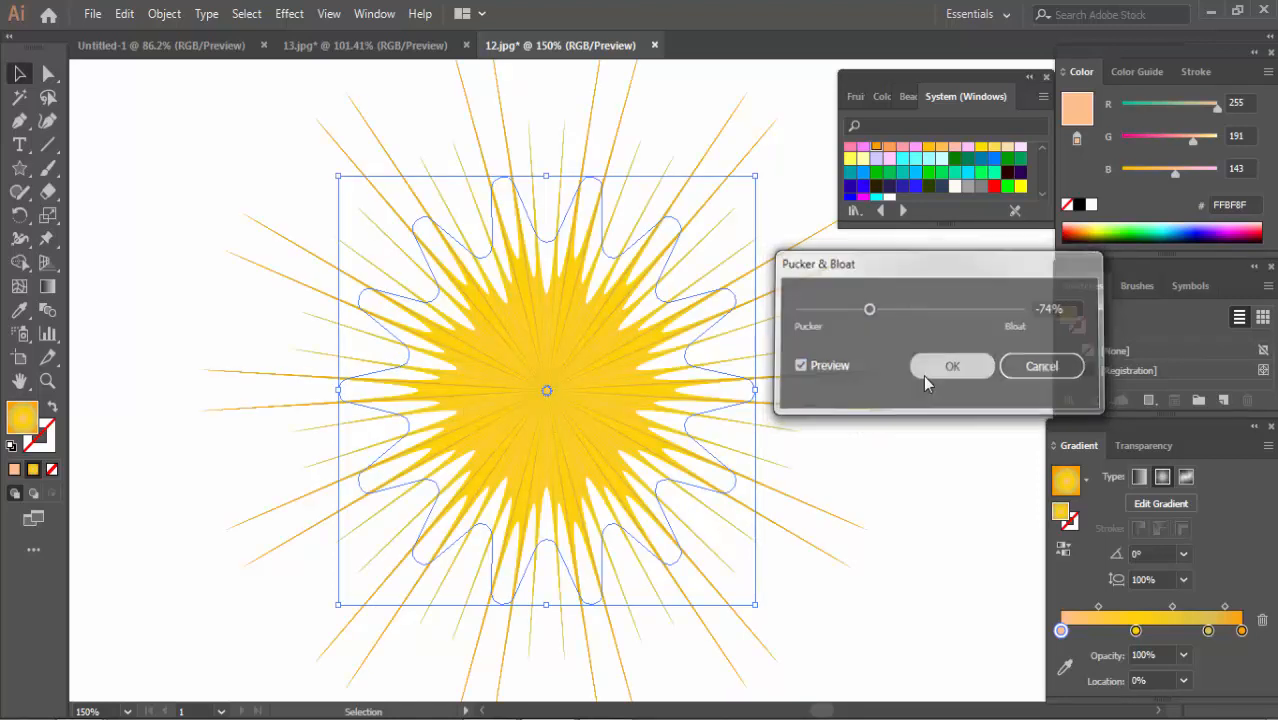
key("ctrl+minus")
key("ctrl+minus")
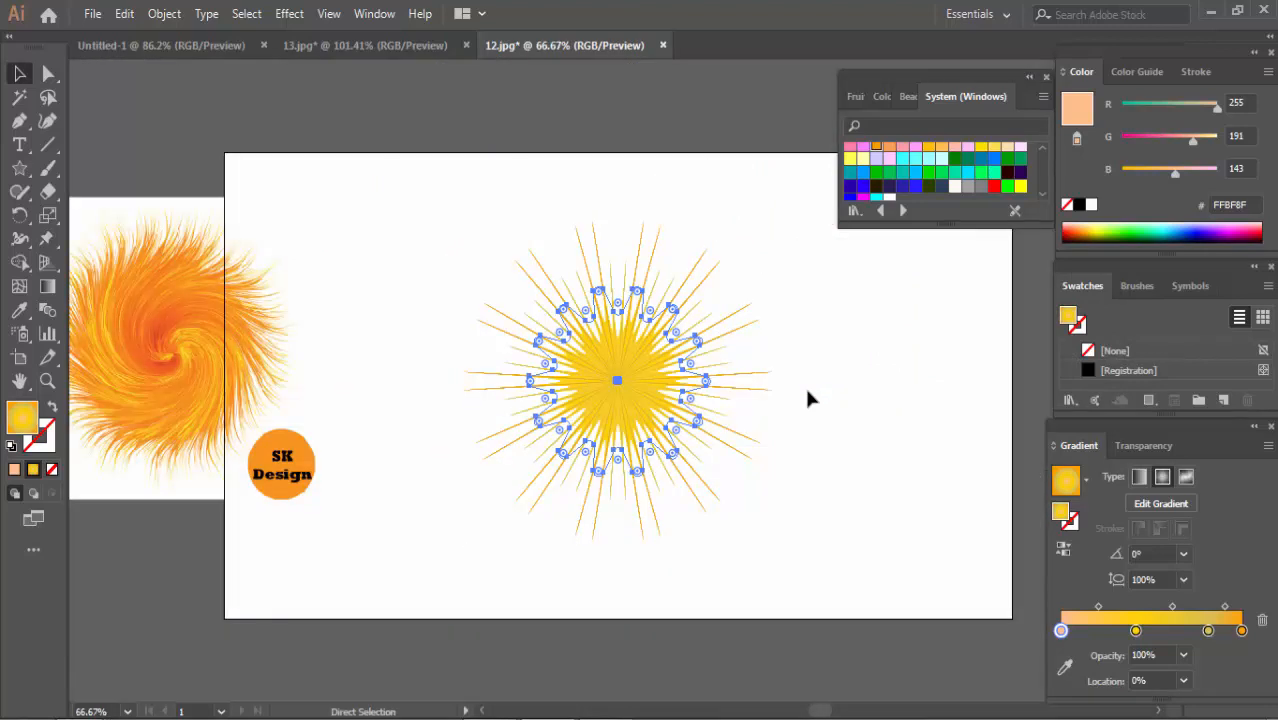
left_click(811, 464)
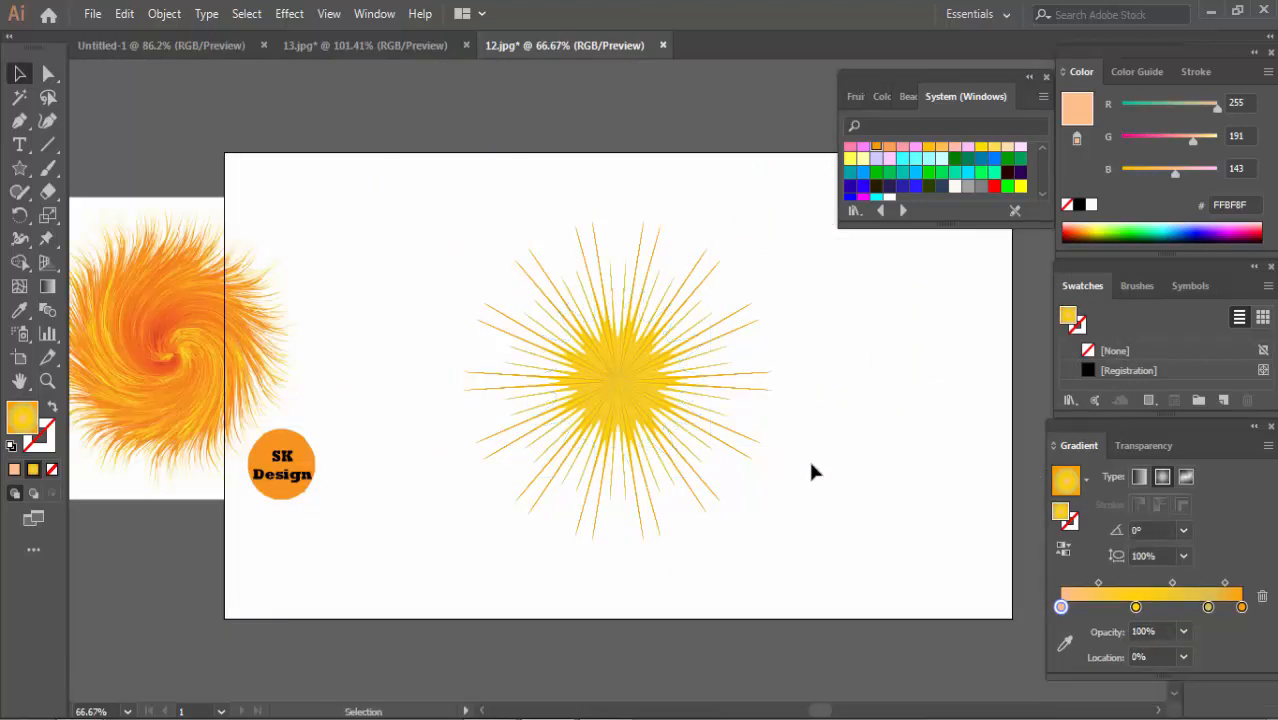
Start a Roughen effect on the blended star, setting its detail to 0 per inch with smooth points.
key("ctrl+plus")
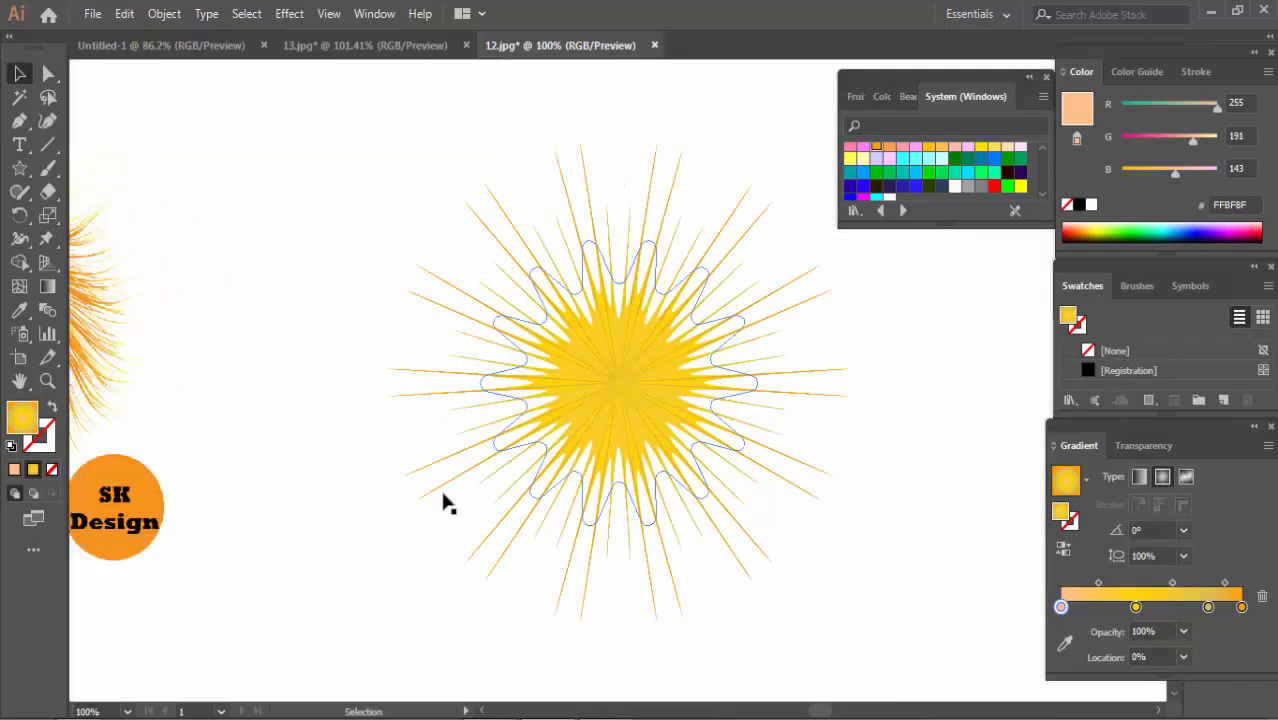
left_click_drag(853, 402, 630, 413)
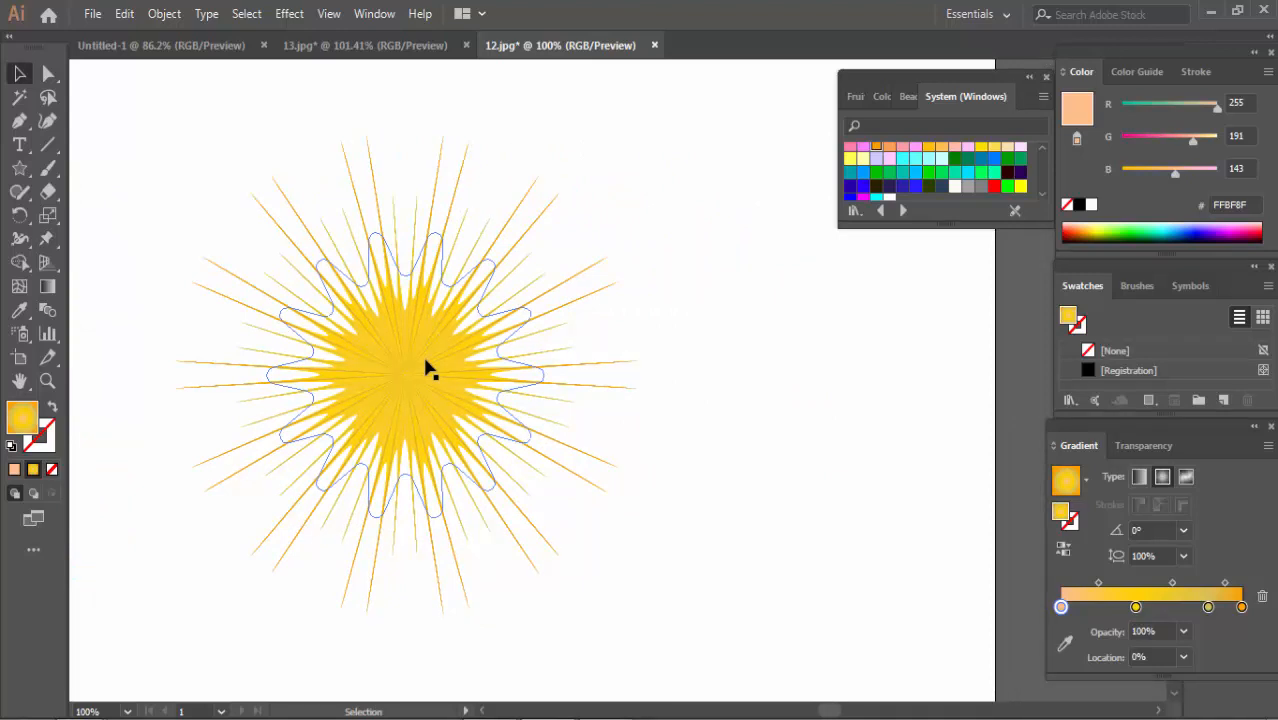
left_click(362, 367)
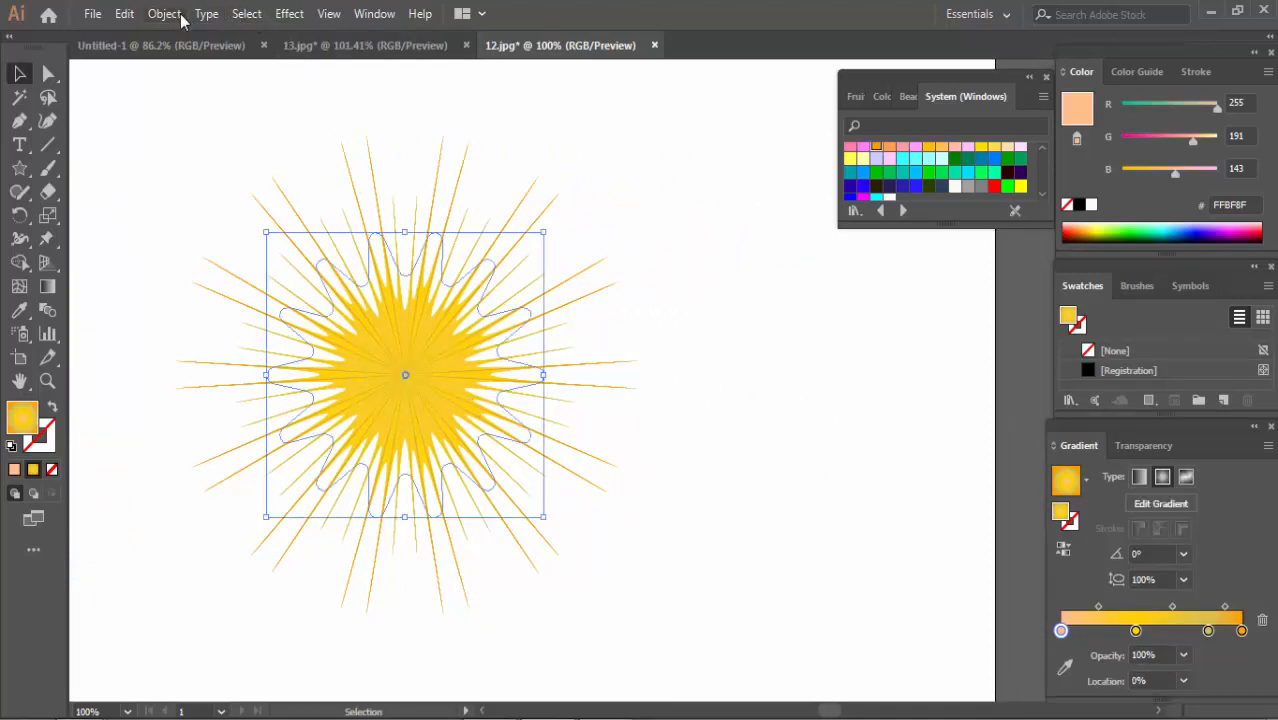
left_click(288, 16)
mouse_move(323, 177)
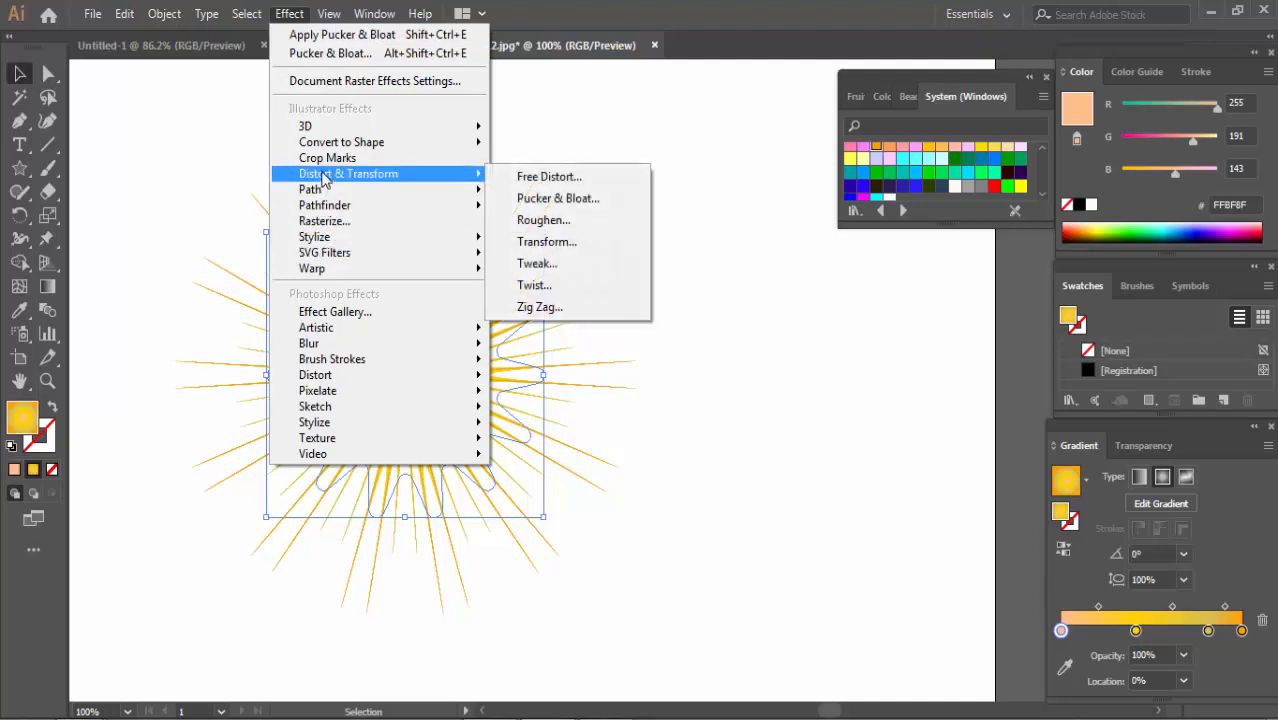
left_click(570, 220)
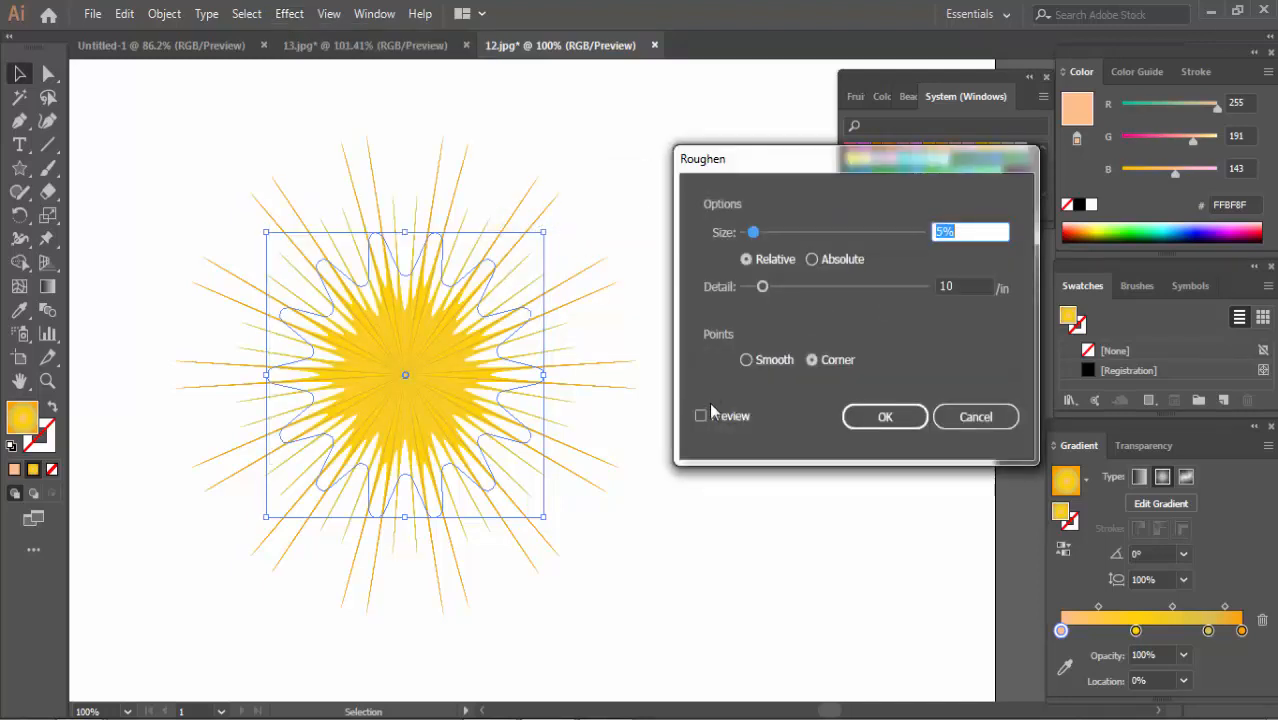
left_click(701, 416)
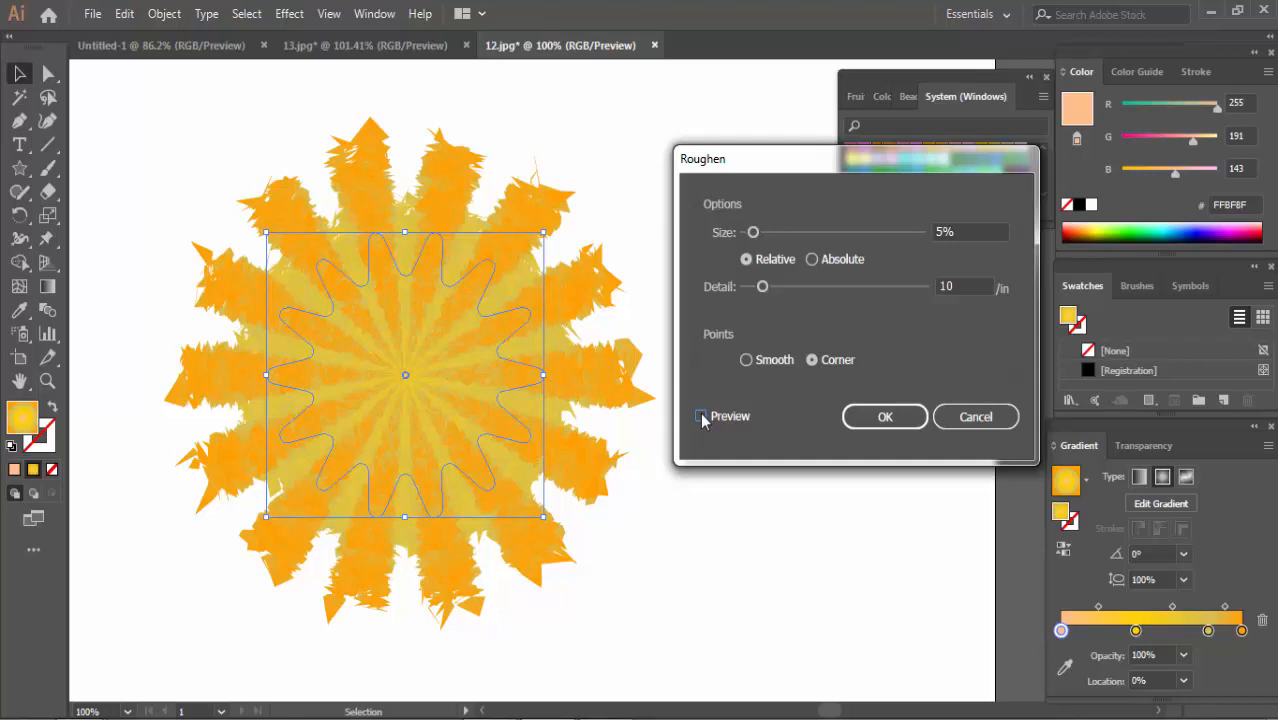
left_click(702, 417)
left_click_drag(762, 287, 742, 287)
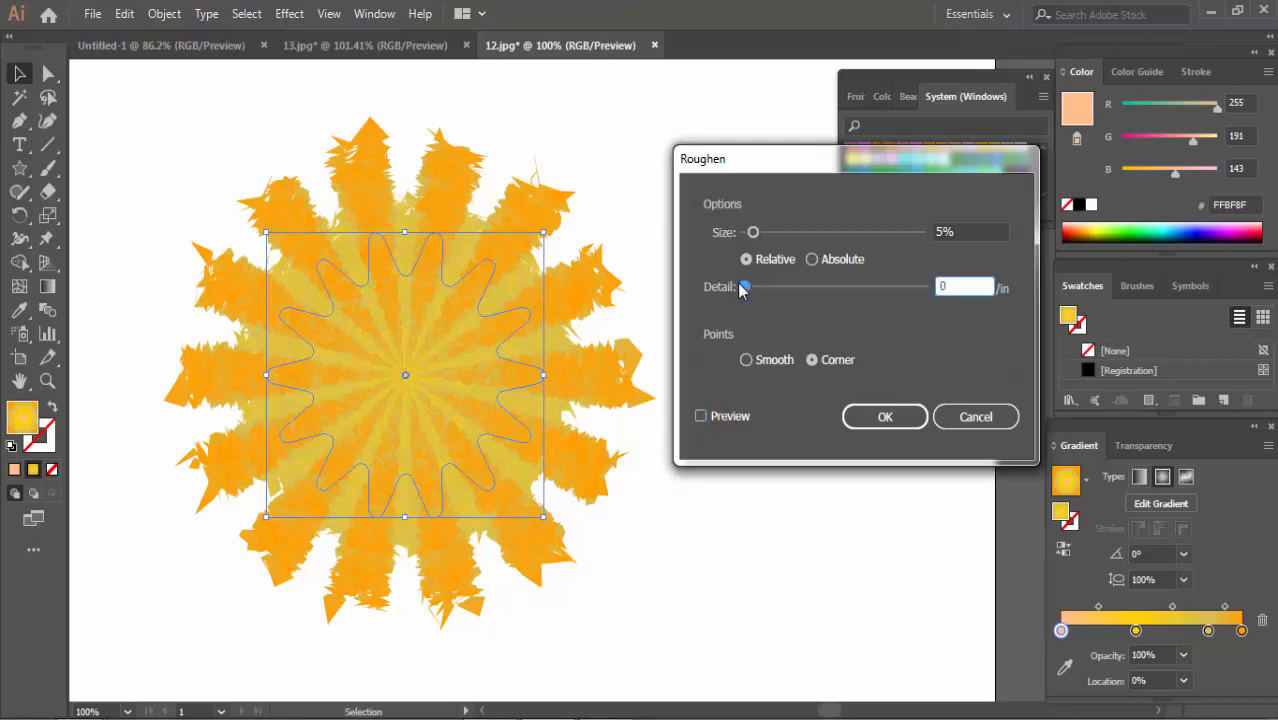
left_click(746, 360)
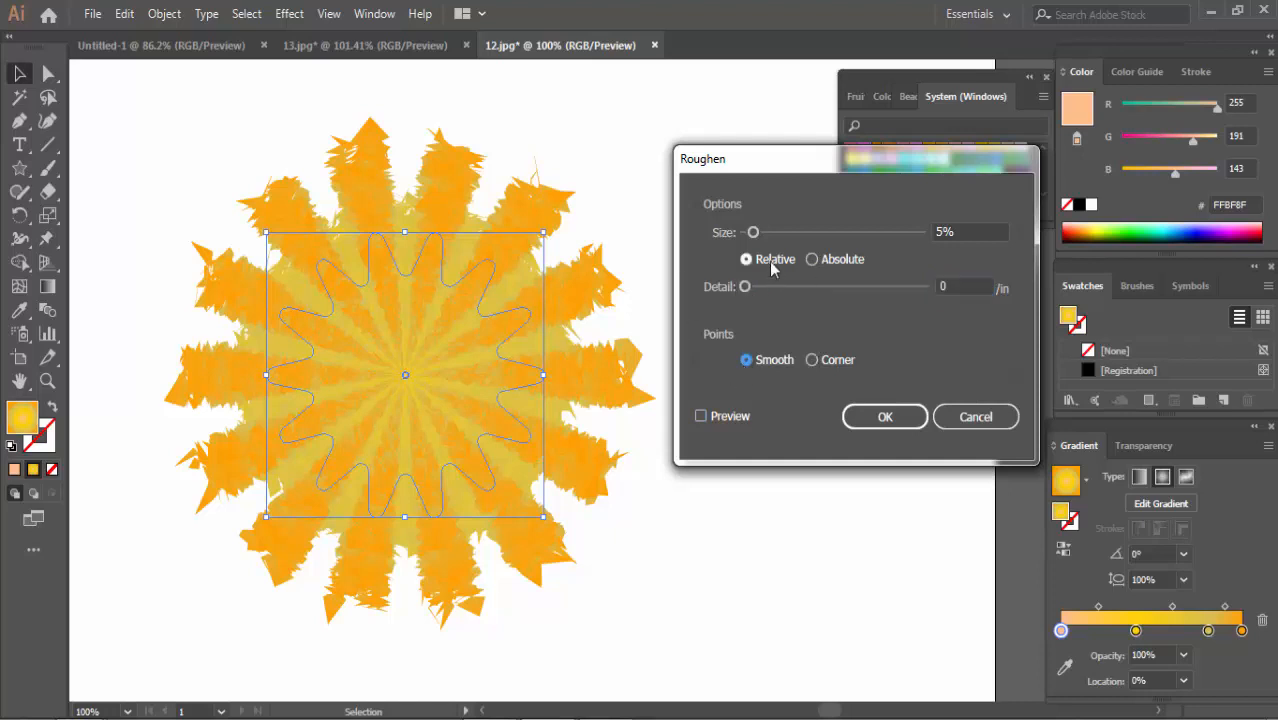
Set the Roughen size to 13% relative with preview on, and apply the effect.
left_click_drag(753, 232, 762, 233)
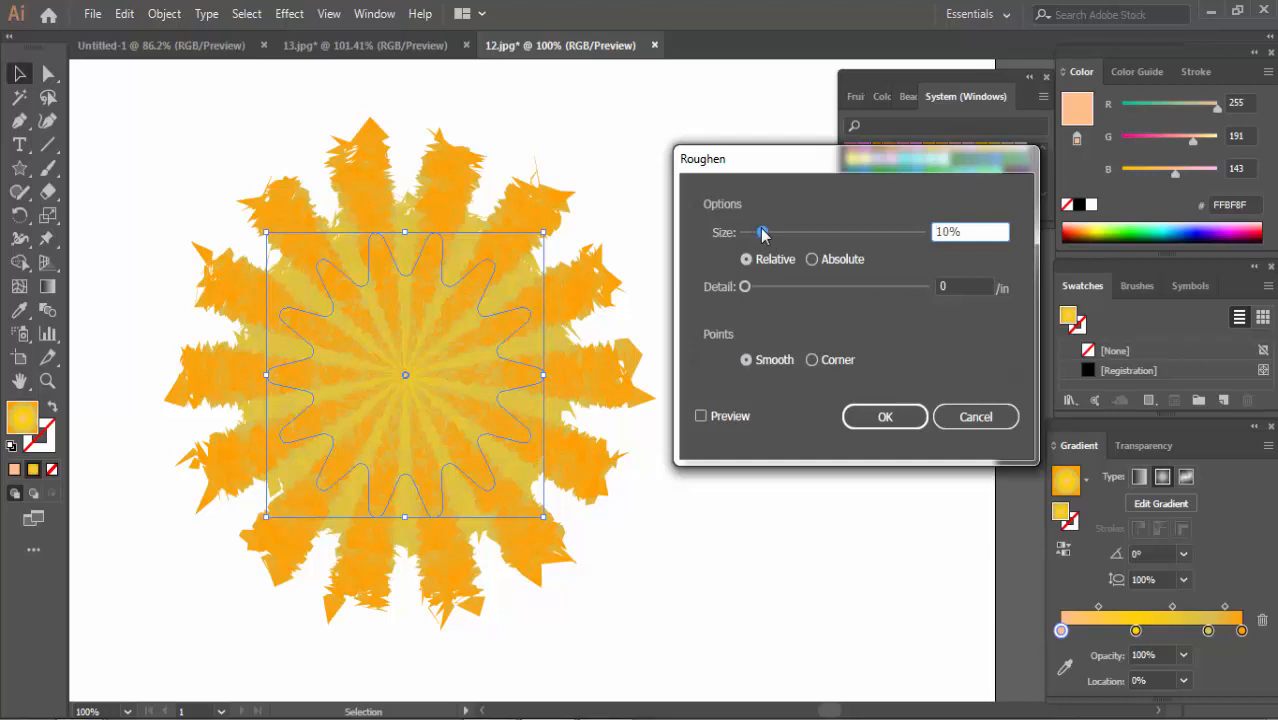
left_click(702, 417)
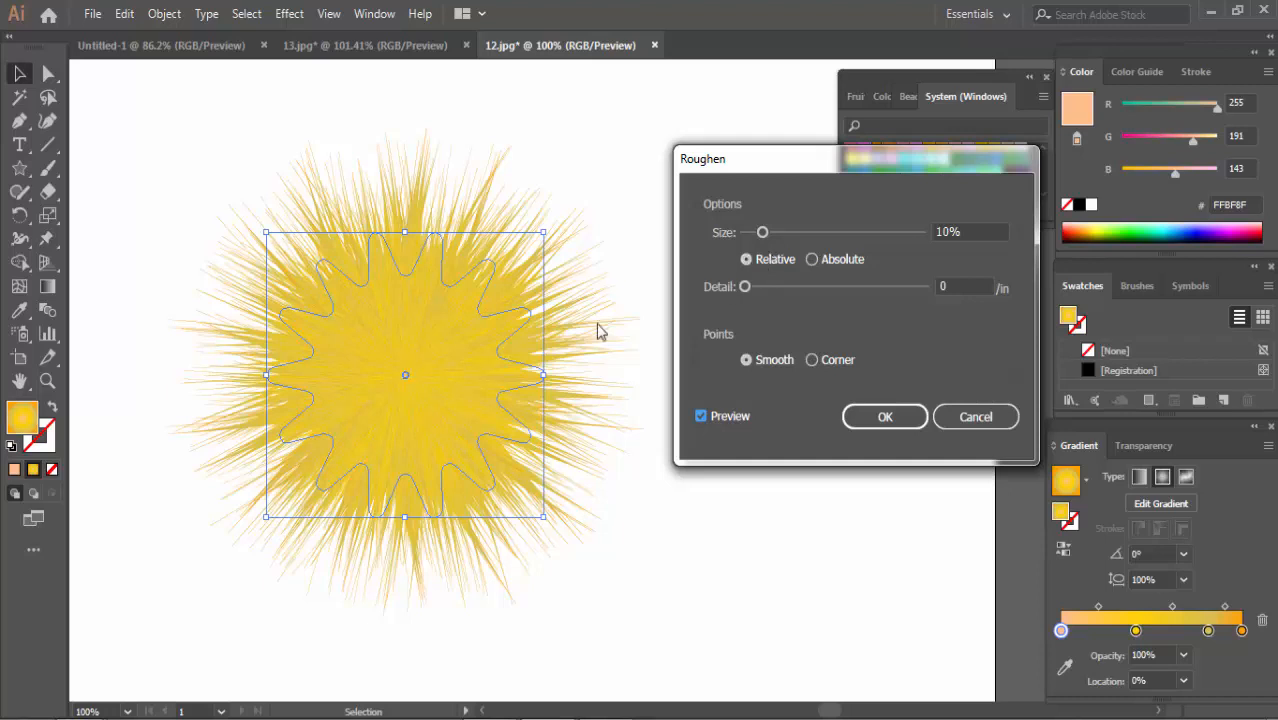
left_click_drag(766, 230, 767, 238)
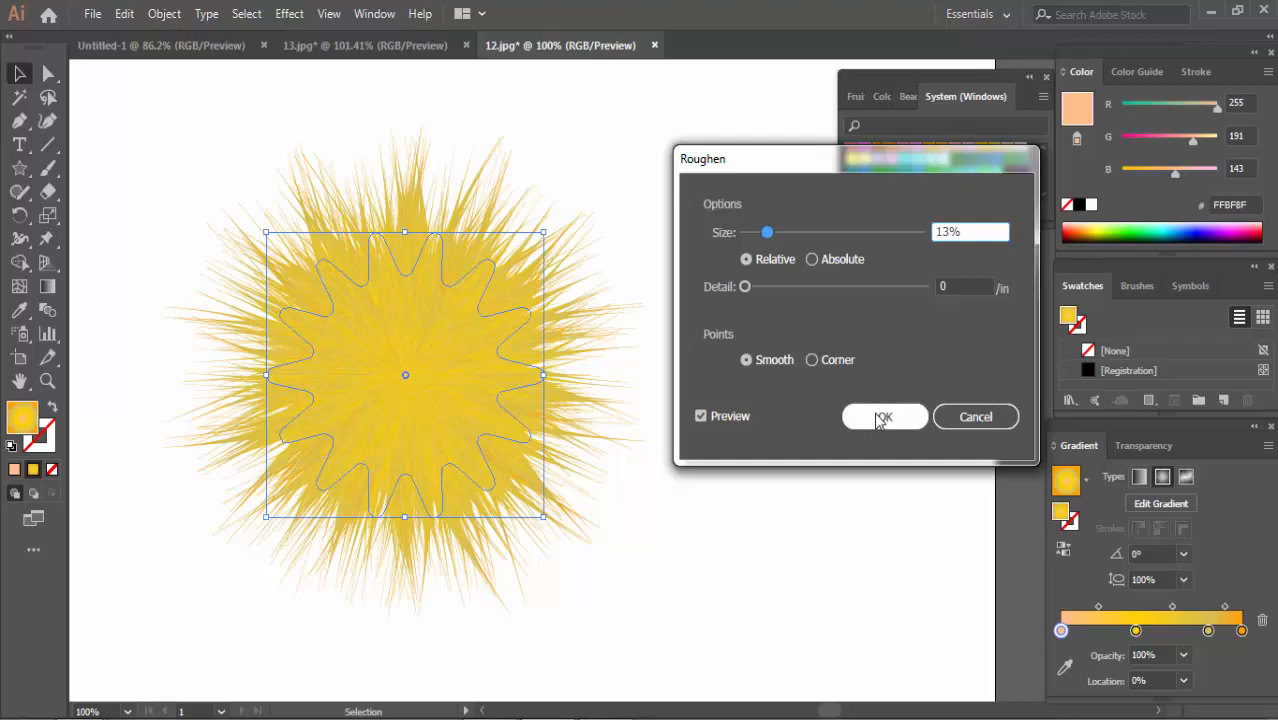
left_click(881, 418)
Move the furry blended object slightly to the right on the artboard and deselect it.
left_click(163, 140)
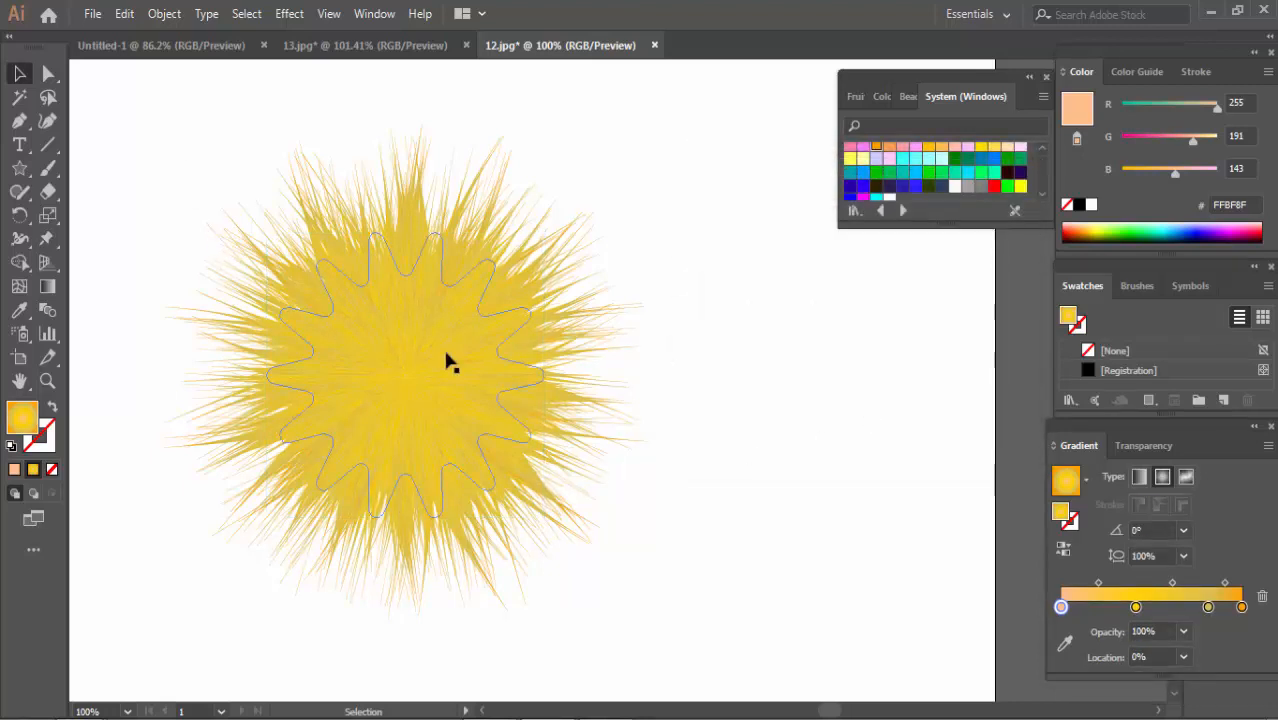
left_click(450, 360)
left_click(240, 166)
left_click_drag(381, 364, 477, 367)
left_click(274, 243)
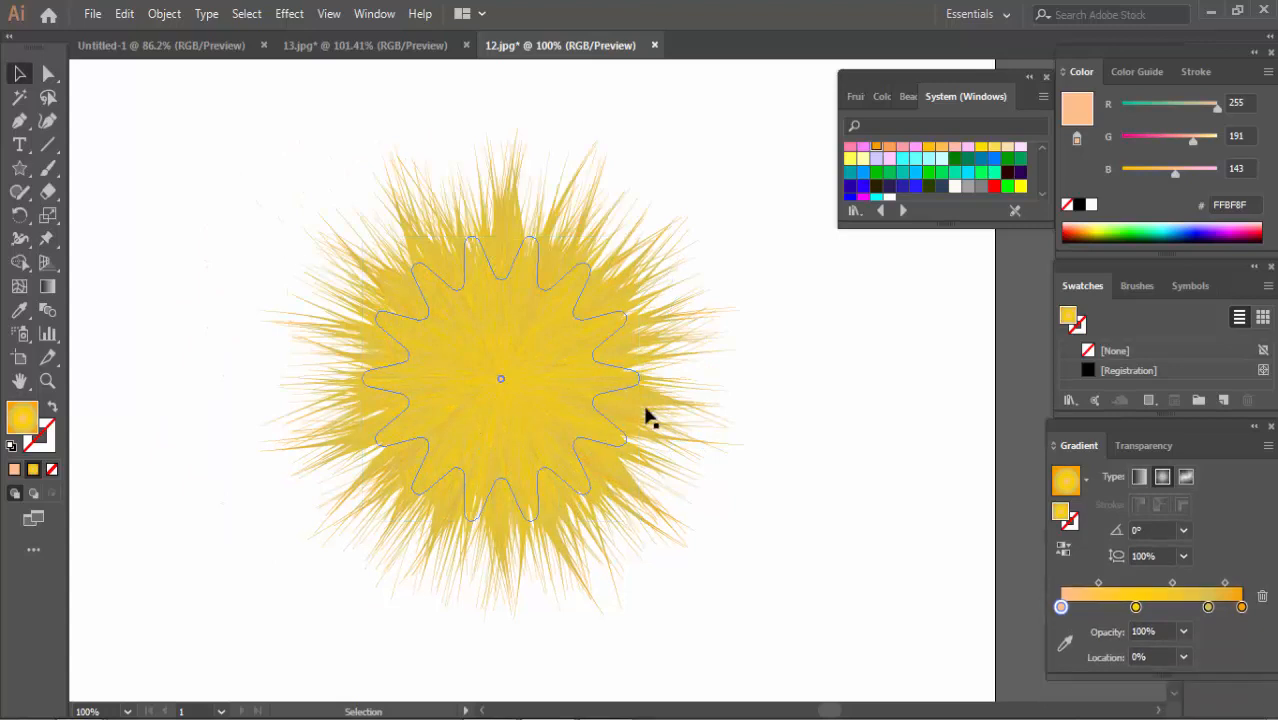
Try bright green 00FF00 on the furry object's last gradient stop and the stop at 81.47%, and undo the latter change.
left_click(505, 380)
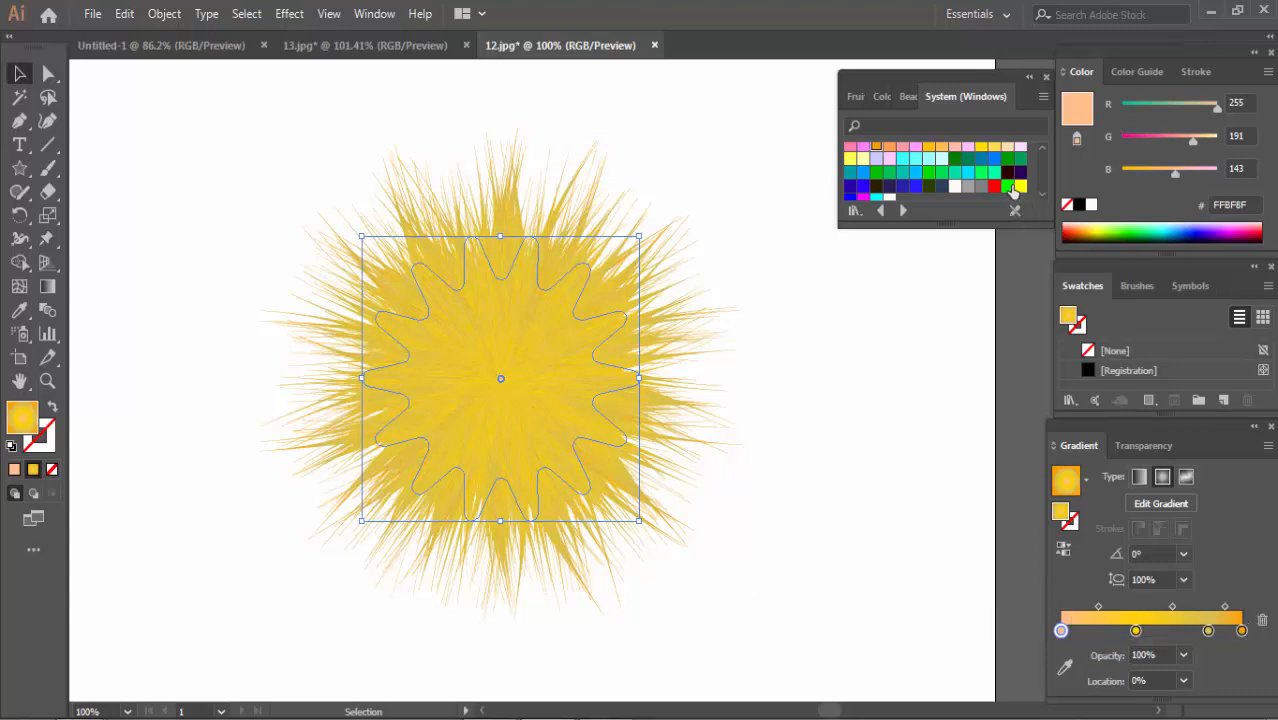
left_click_drag(1012, 190, 1243, 632)
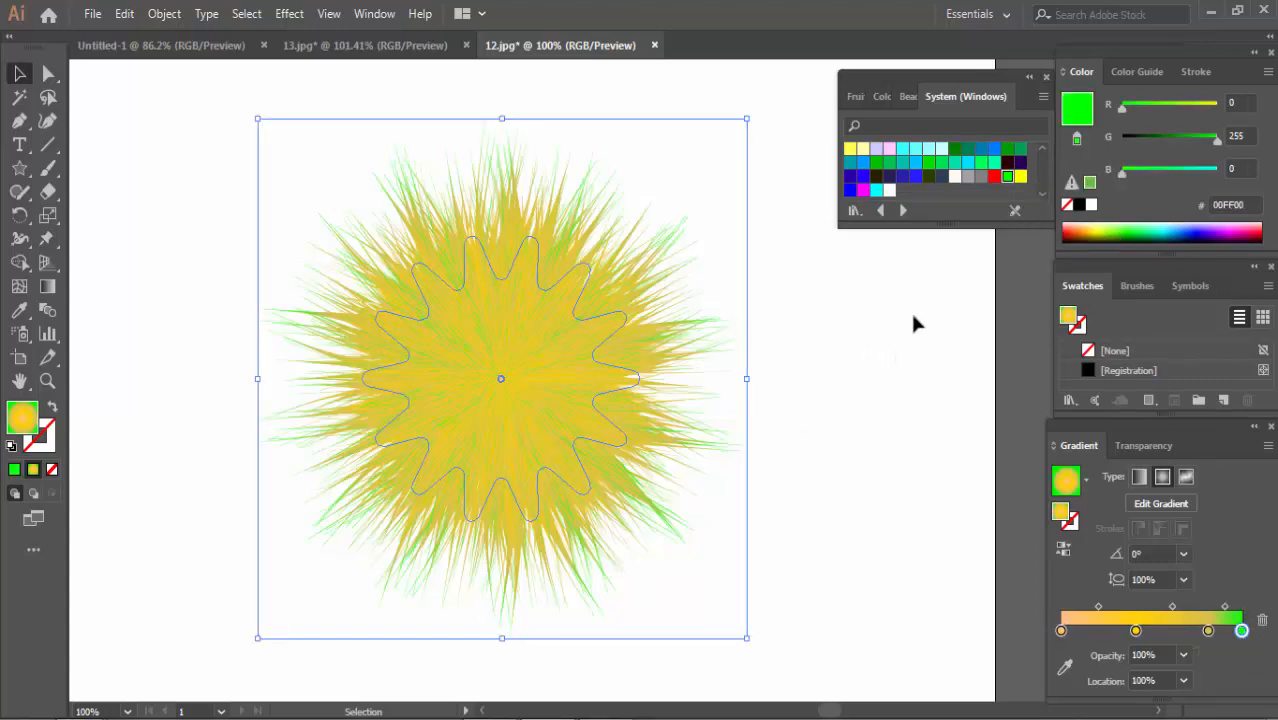
left_click_drag(1007, 180, 1210, 632)
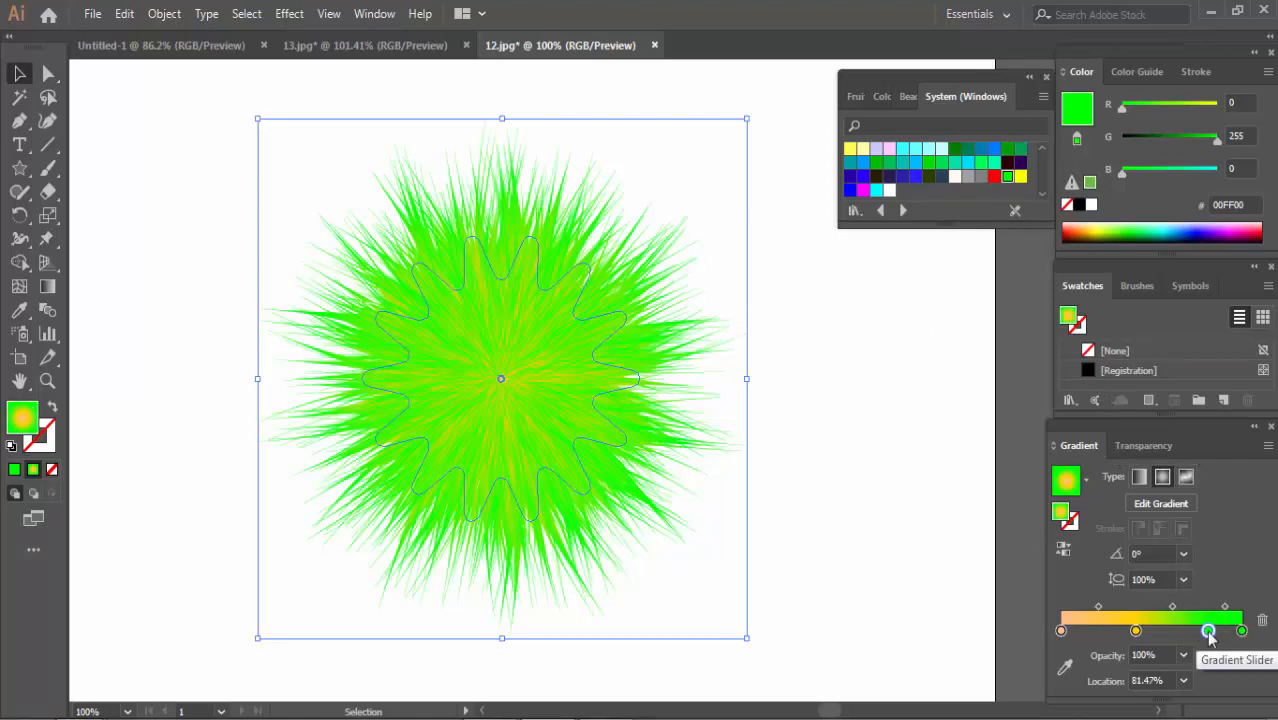
key("ctrl+z")
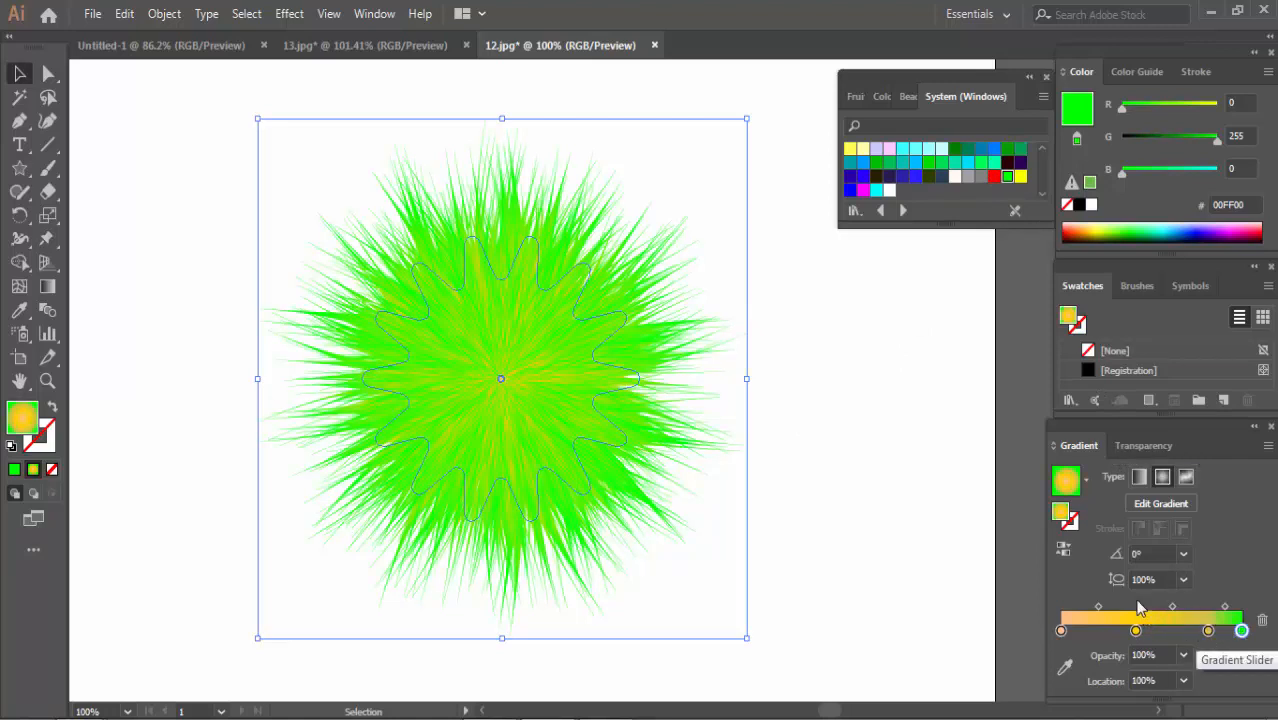
Try bright green on the first gradient stop and the stop at 41.37%, and undo all the green recolouring.
left_click_drag(1007, 180, 1062, 636)
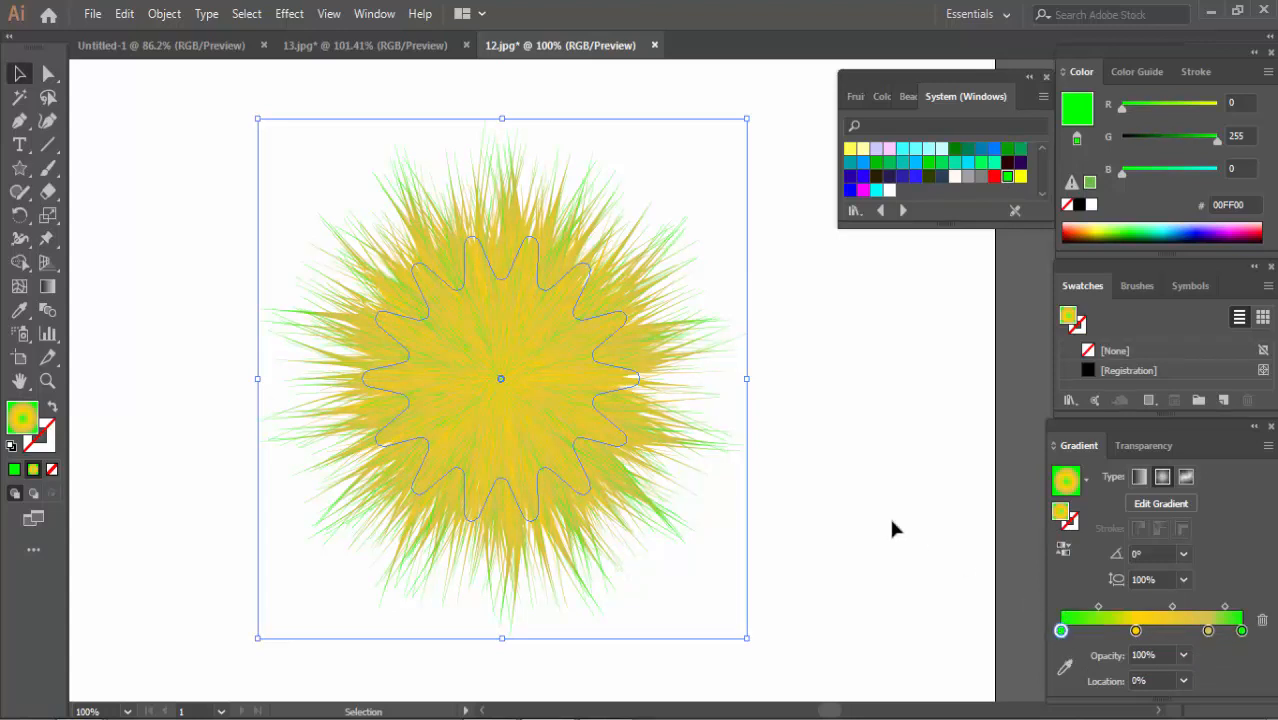
key("ctrl+z")
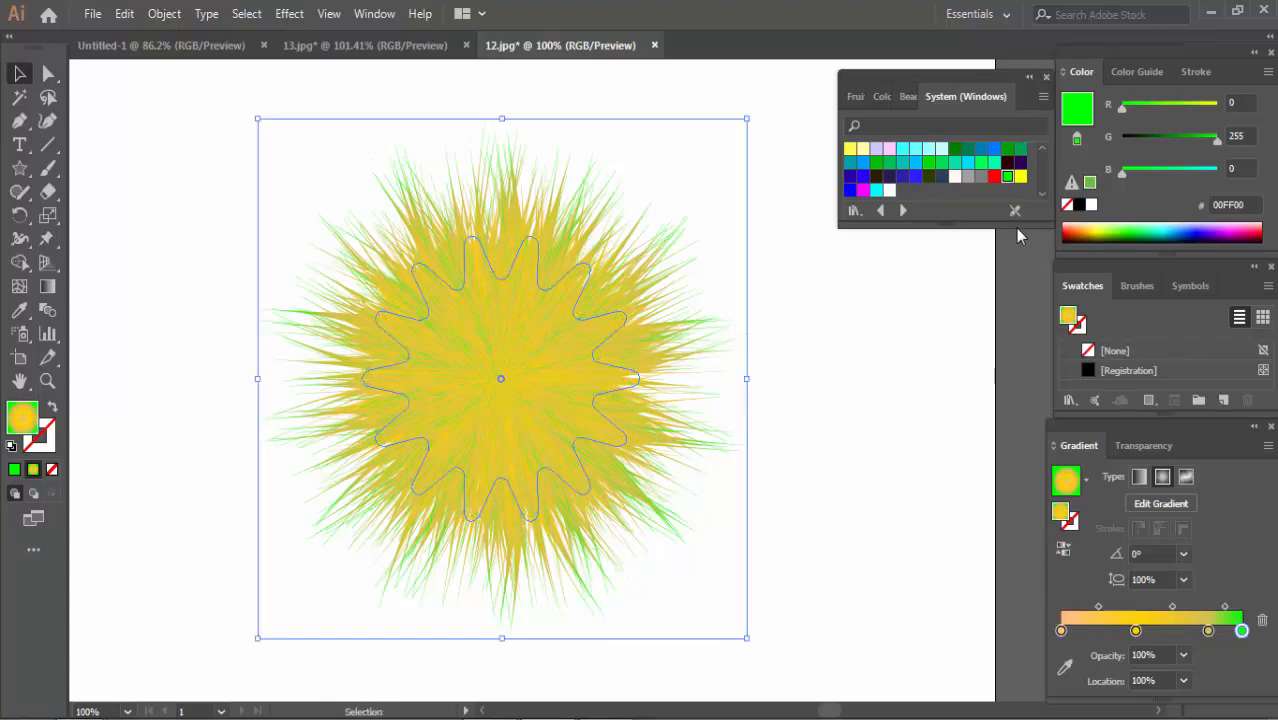
left_click_drag(1008, 180, 1136, 632)
left_click(843, 390)
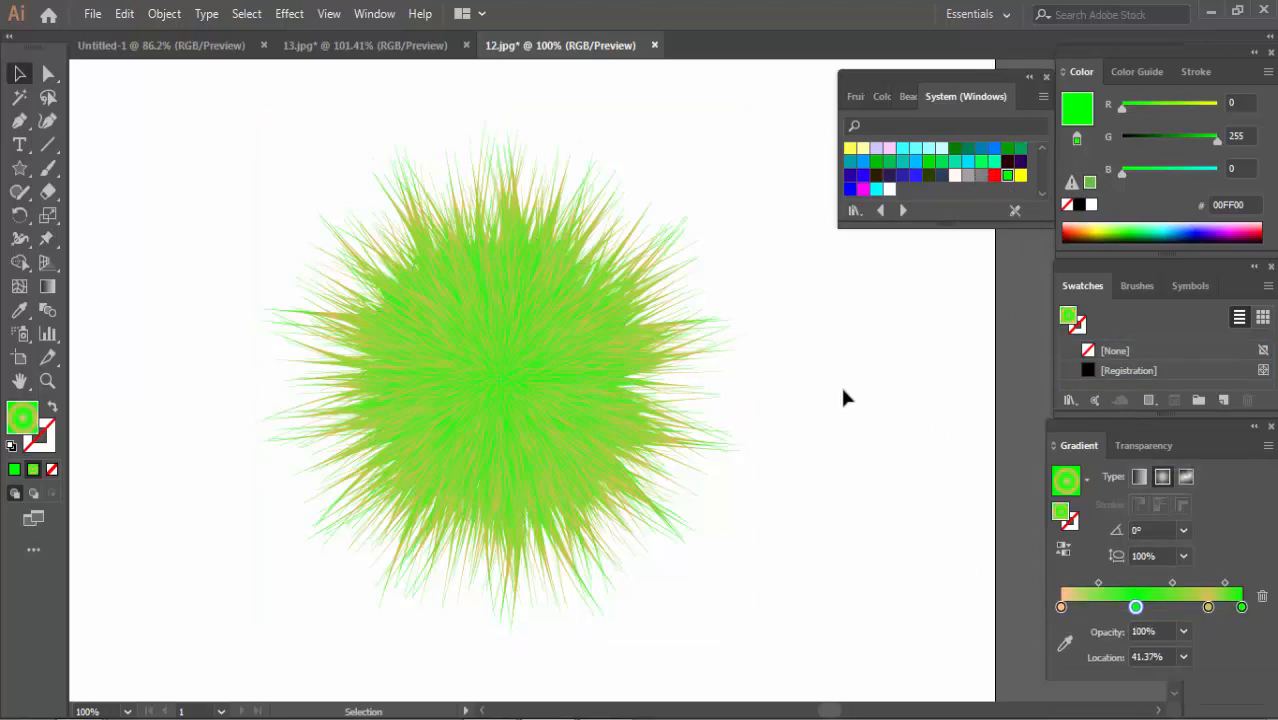
left_click(555, 392)
key("ctrl+z")
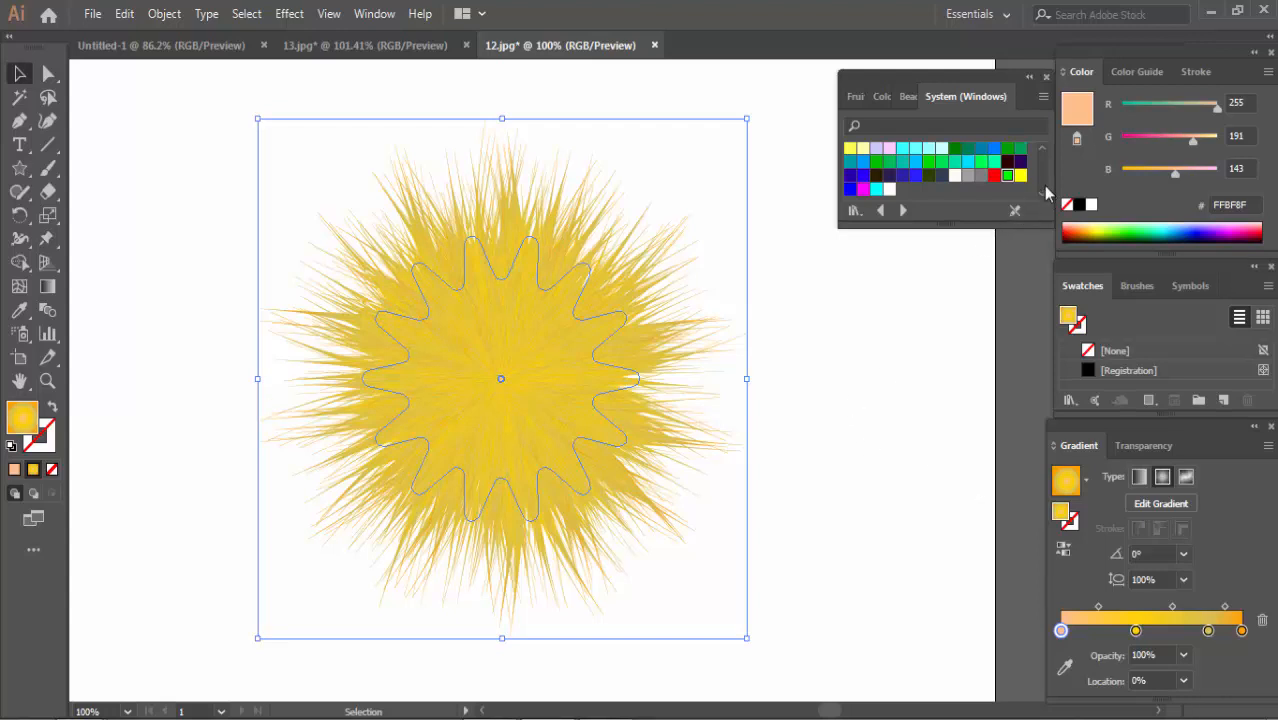
Recolour the furry object's gradient stop at 41.37% to orange E2810E and deselect the object.
left_click(1135, 631)
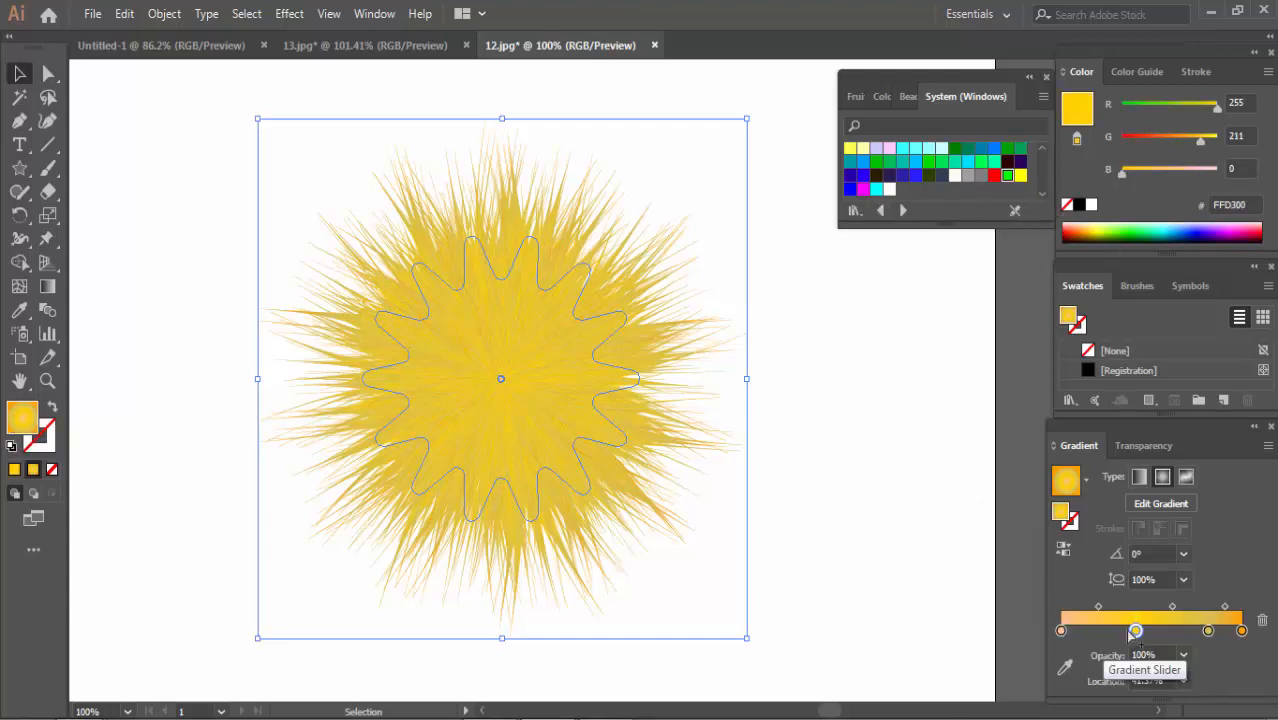
double_click(30, 420)
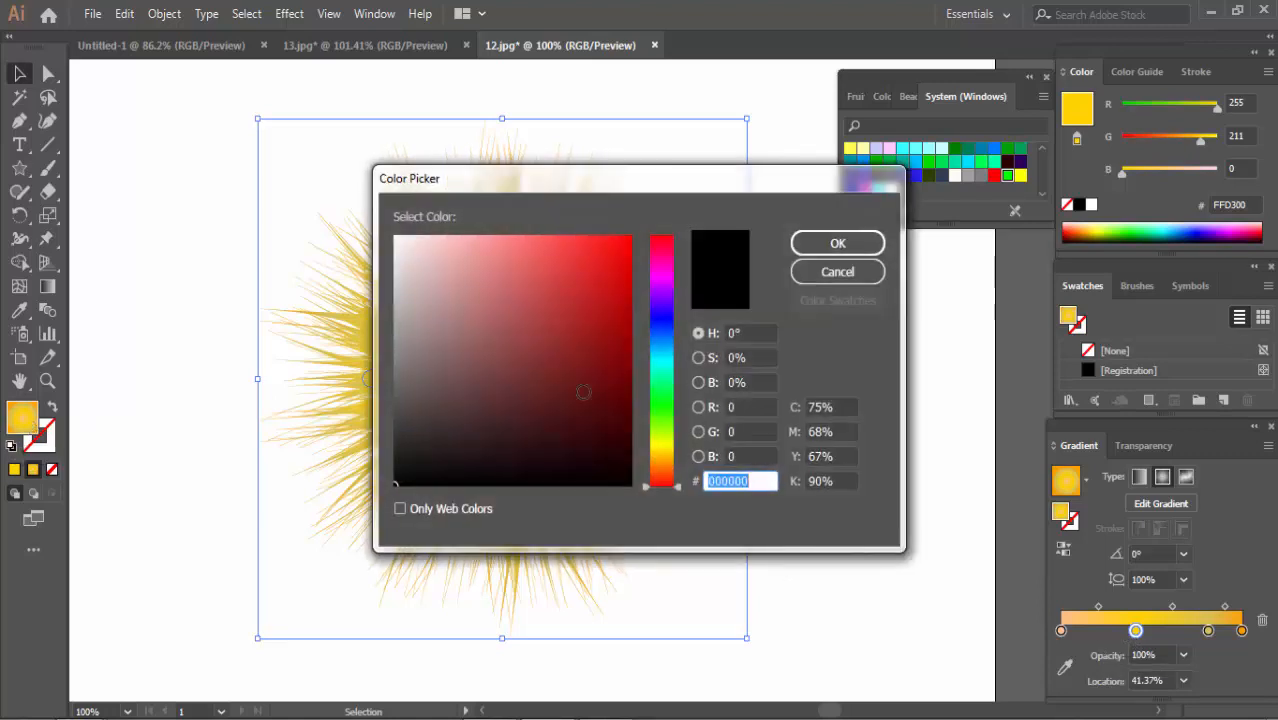
left_click_drag(645, 490, 645, 463)
left_click(619, 261)
left_click(838, 243)
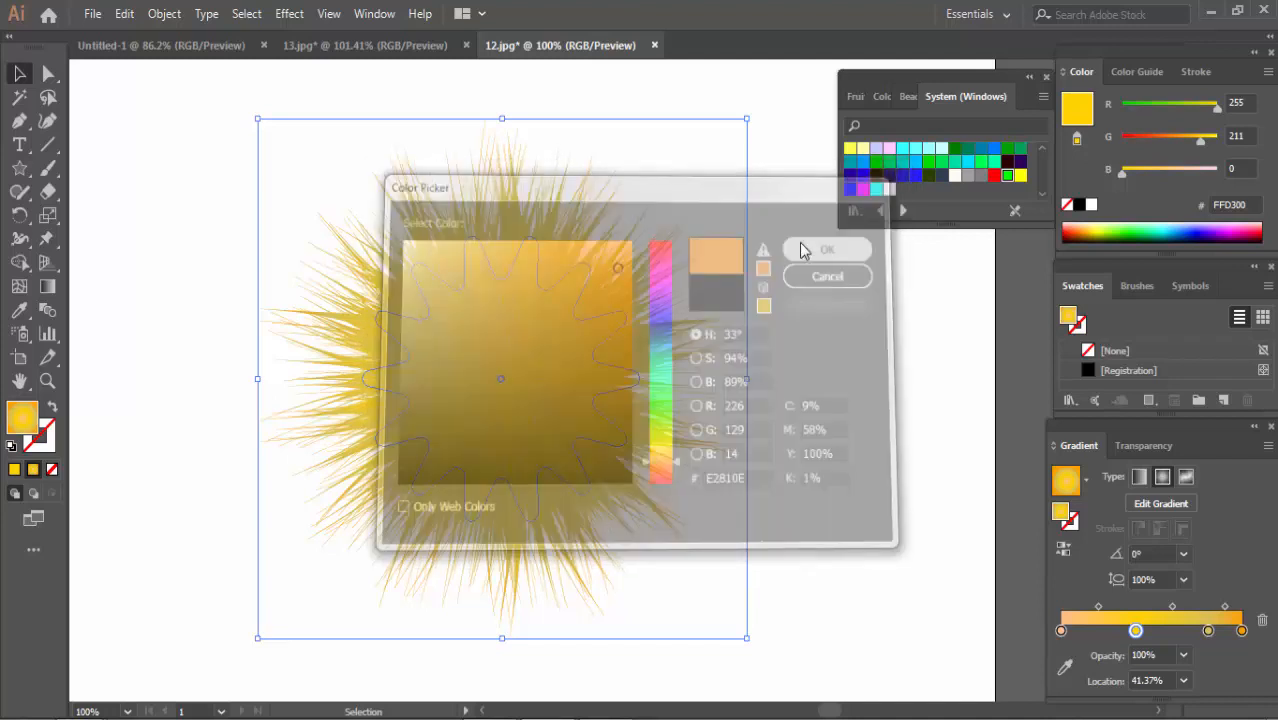
left_click(843, 367)
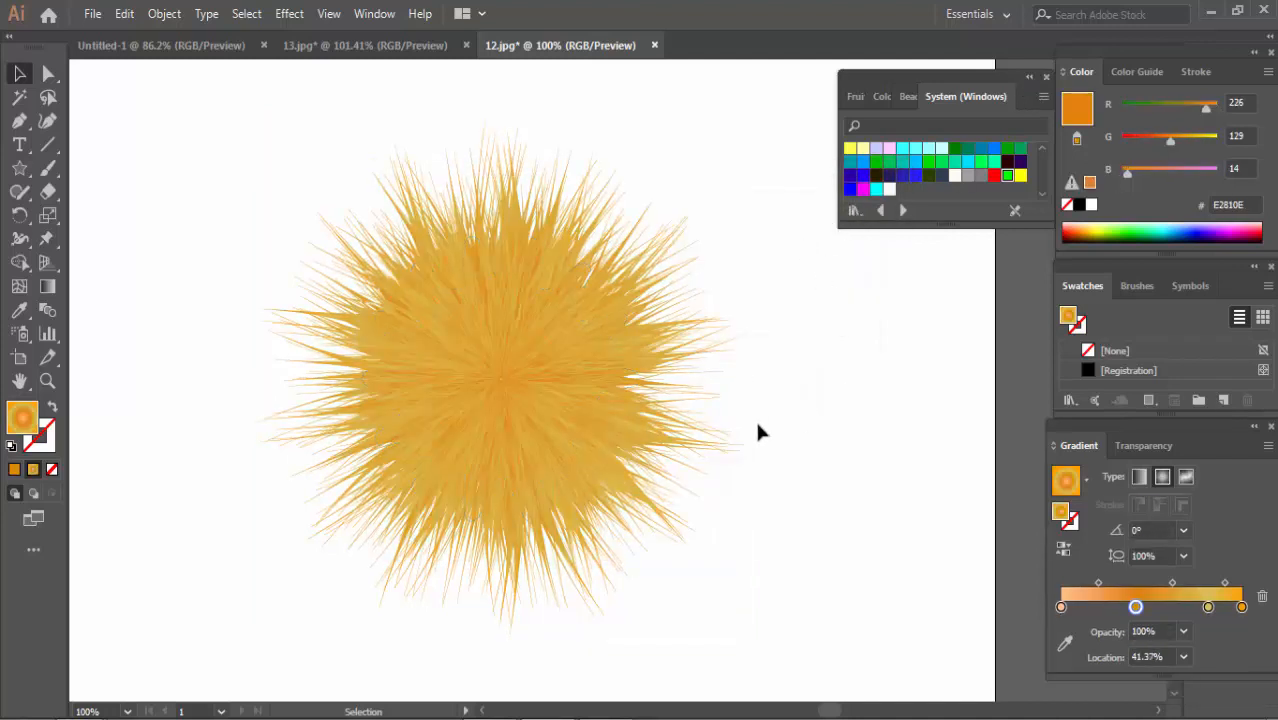
Try to recolour the gradient stop at 81.47% to orange FFAB17 while the furry object is deselected.
left_click(1208, 607)
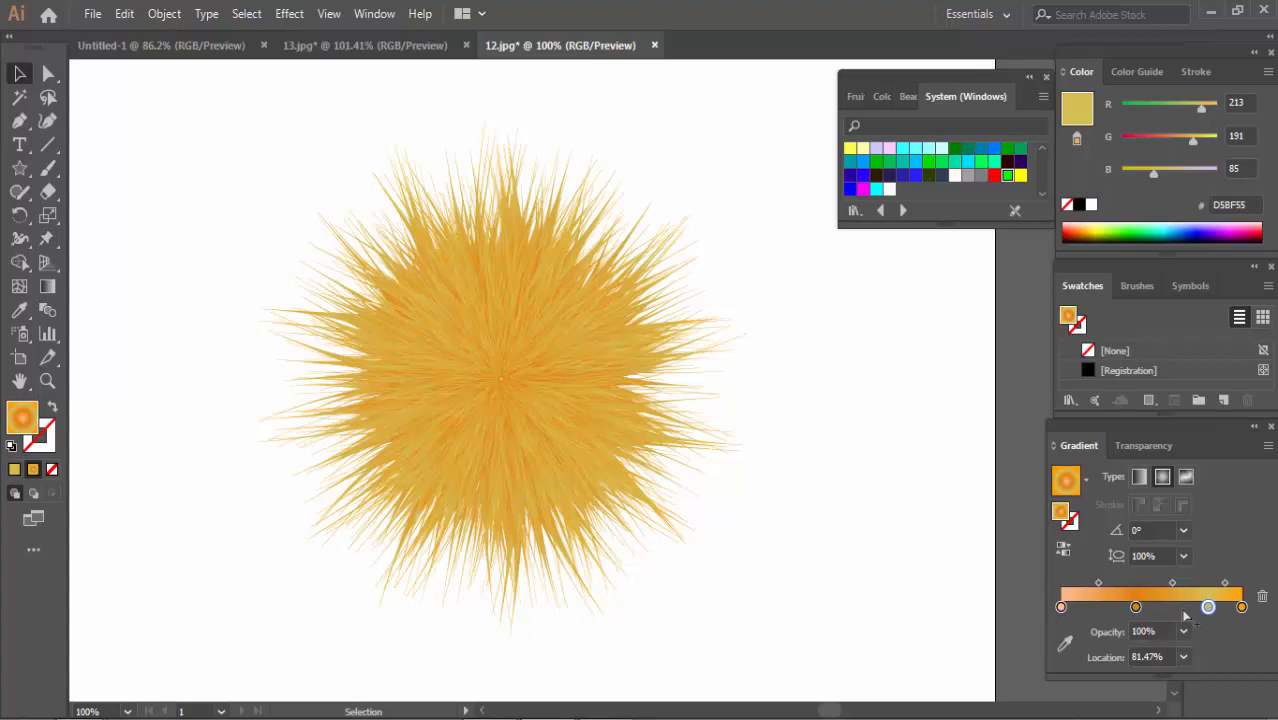
double_click(22, 418)
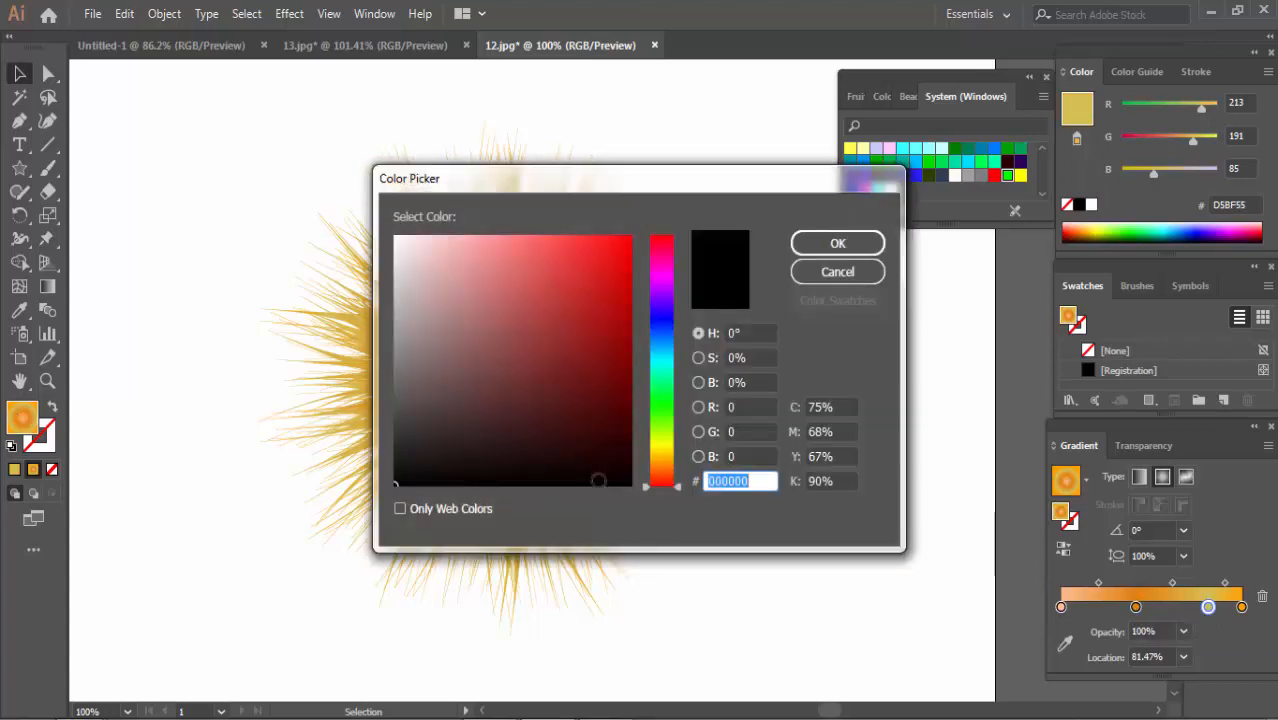
left_click_drag(642, 484, 642, 460)
left_click(611, 234)
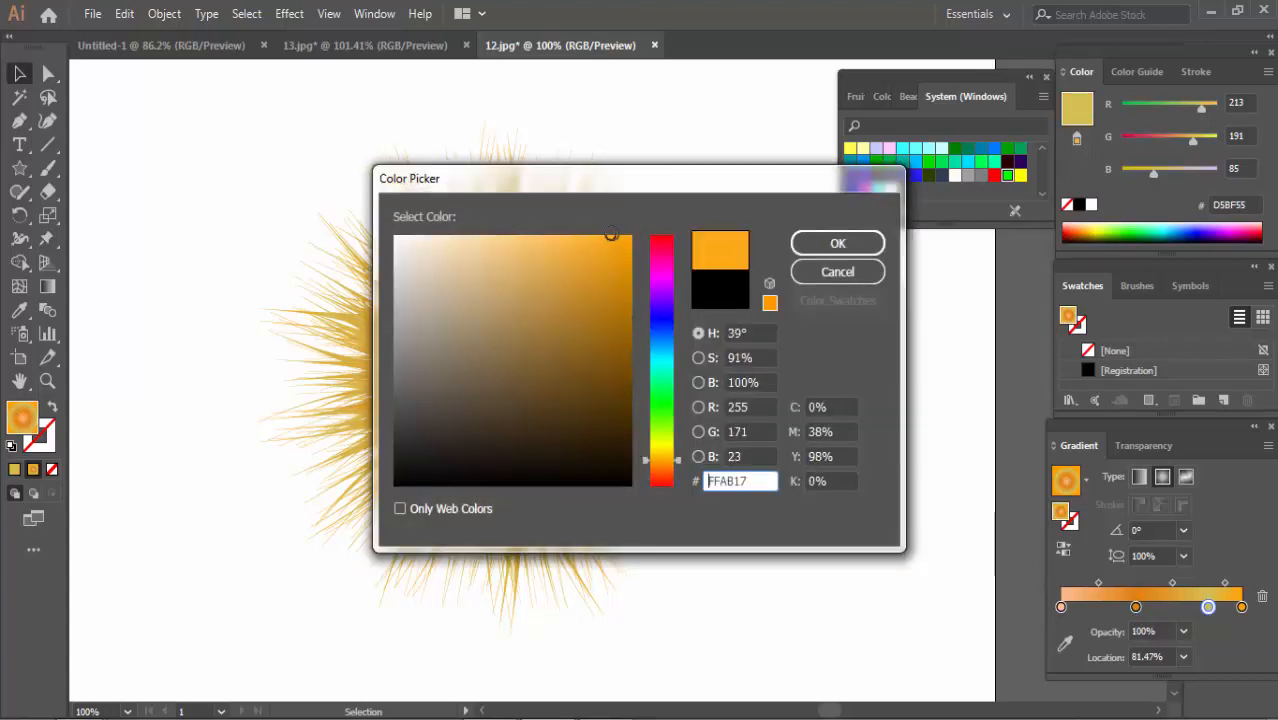
left_click(795, 249)
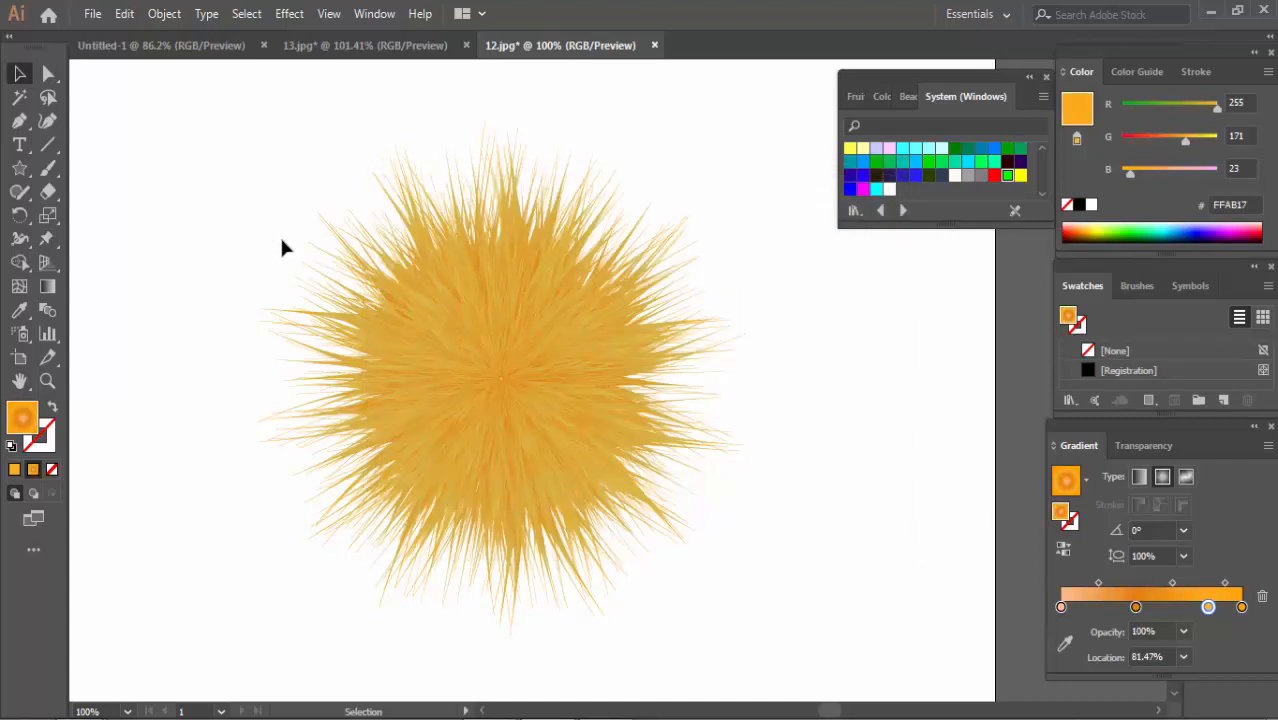
Select the whole furry object and expand its appearance into editable paths.
left_click(448, 354)
left_click_drag(162, 97, 791, 588)
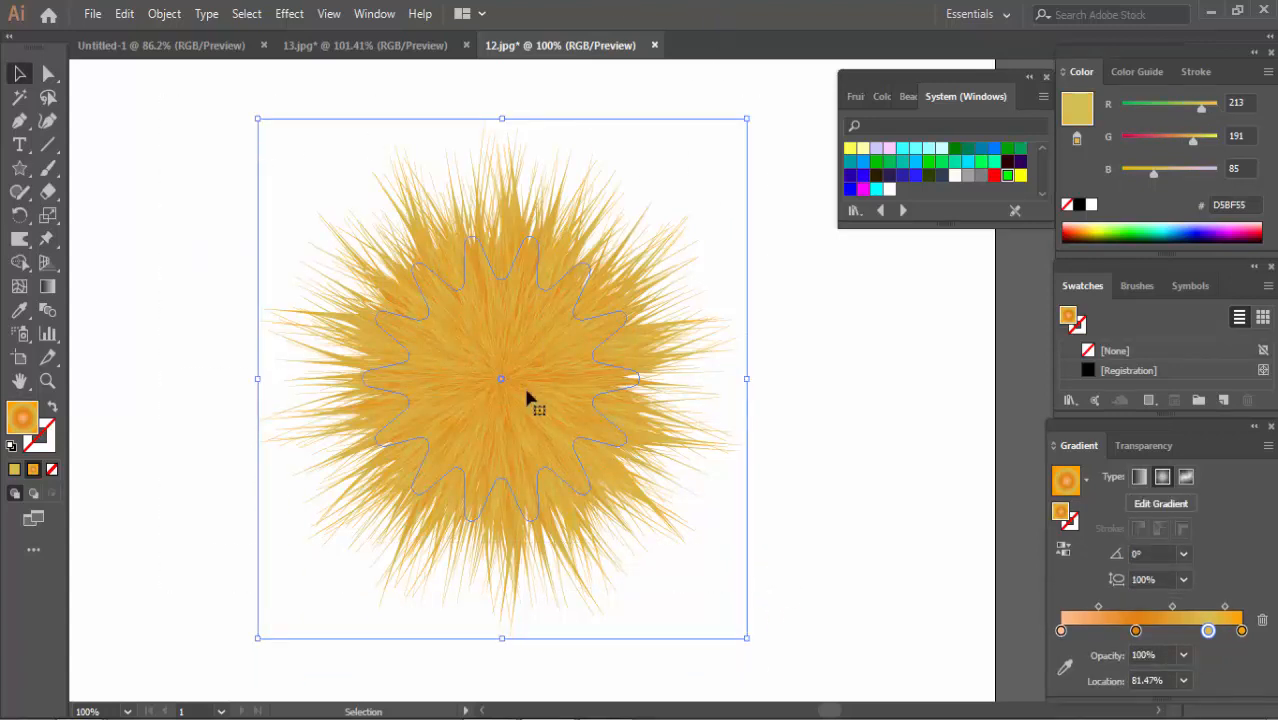
left_click(160, 14)
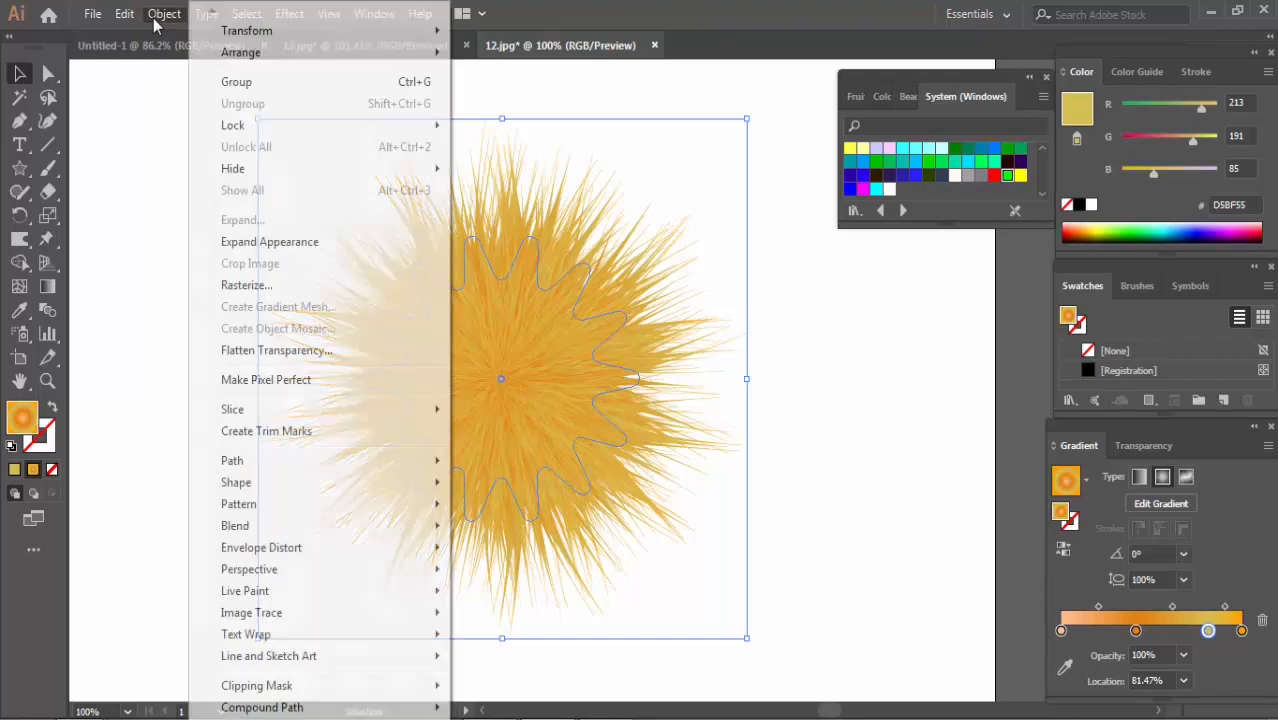
left_click(227, 248)
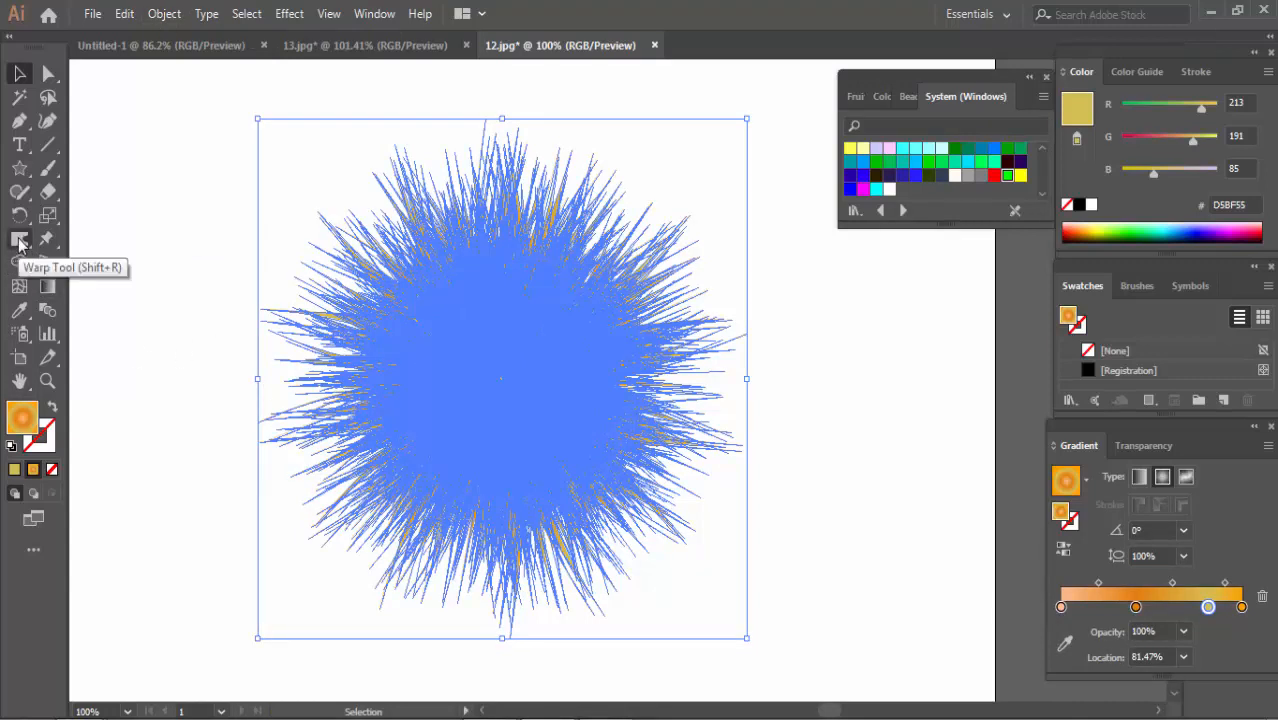
Activate the Warp tool and set its brush width and height to 7 cm each.
left_click_drag(19, 243, 162, 265)
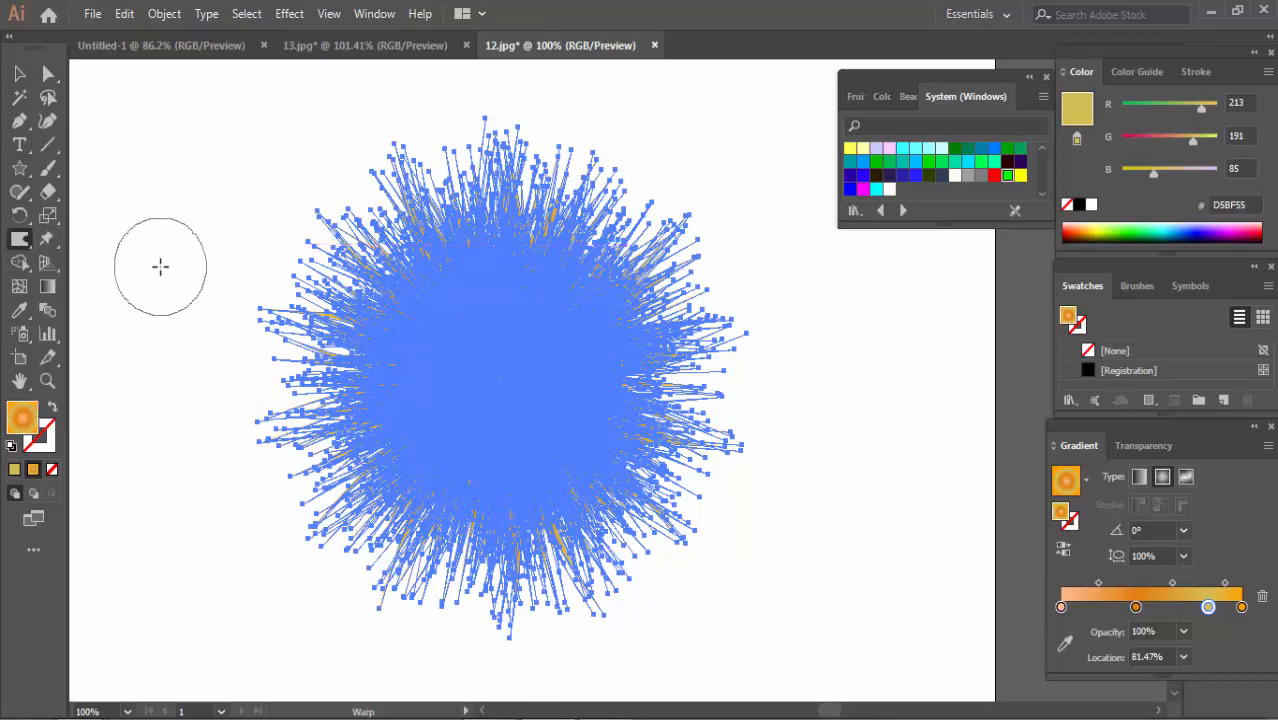
double_click(19, 242)
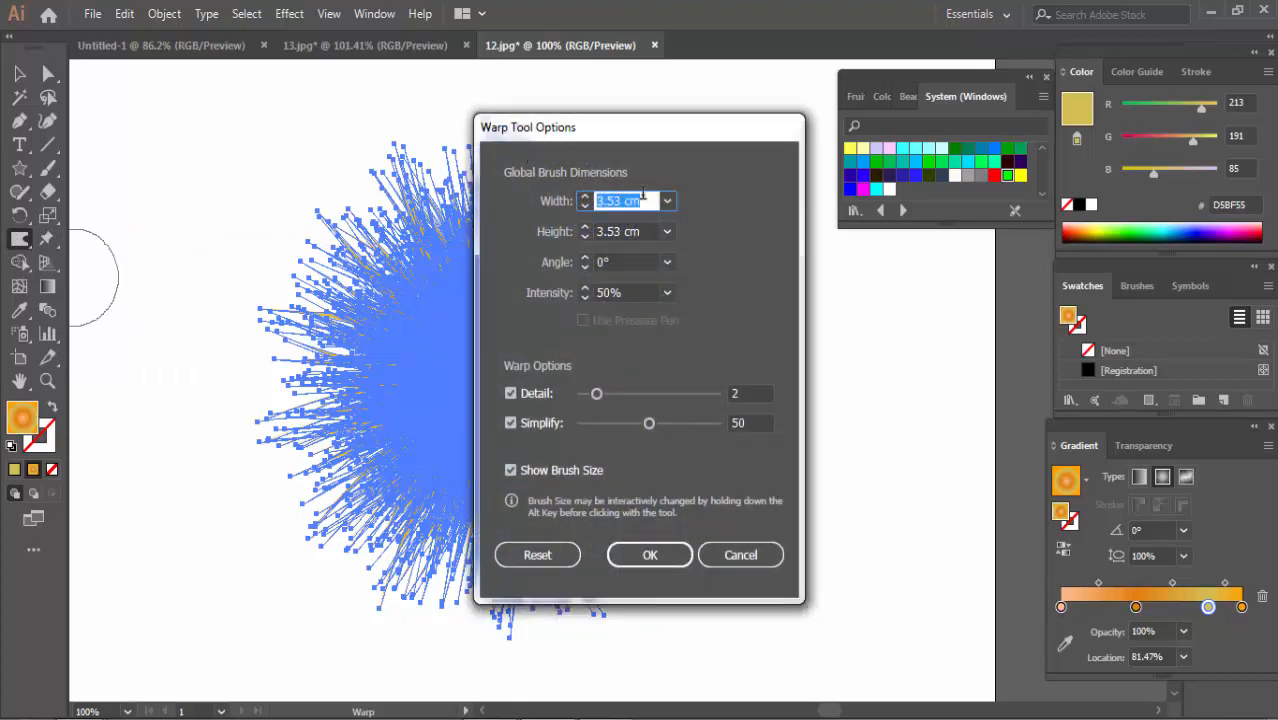
type("7")
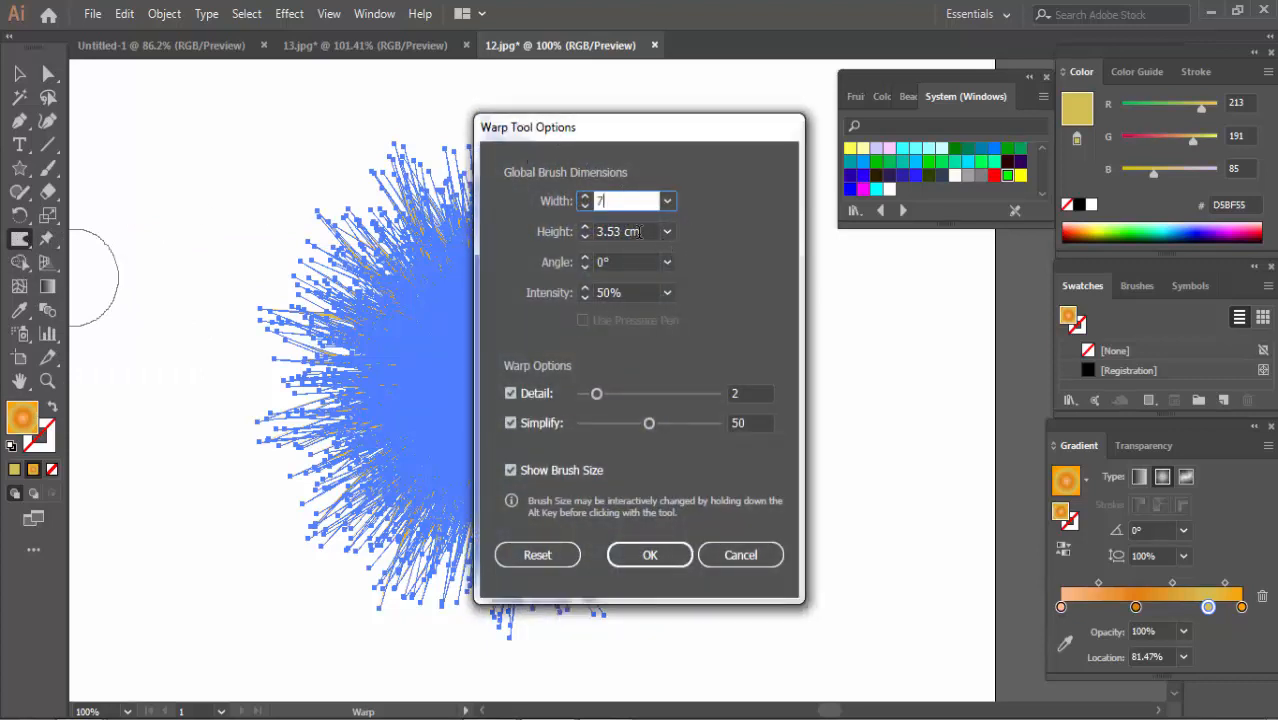
key("Tab")
type("7")
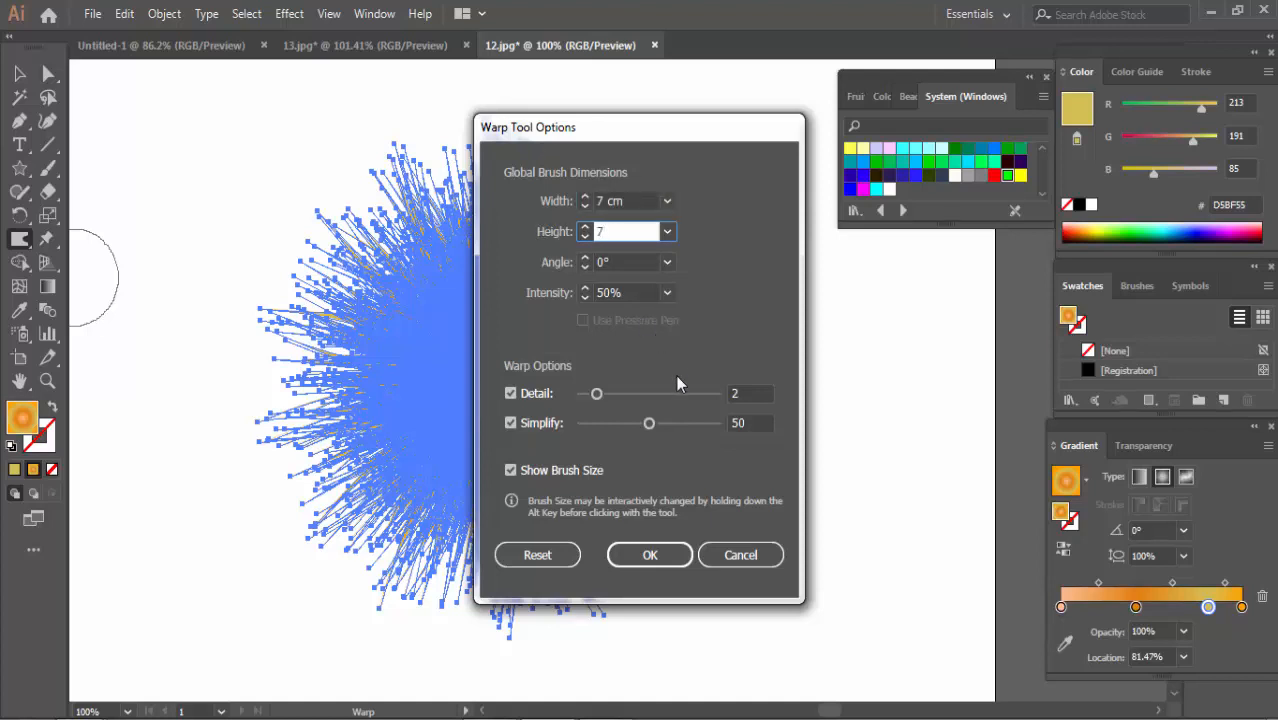
left_click(650, 554)
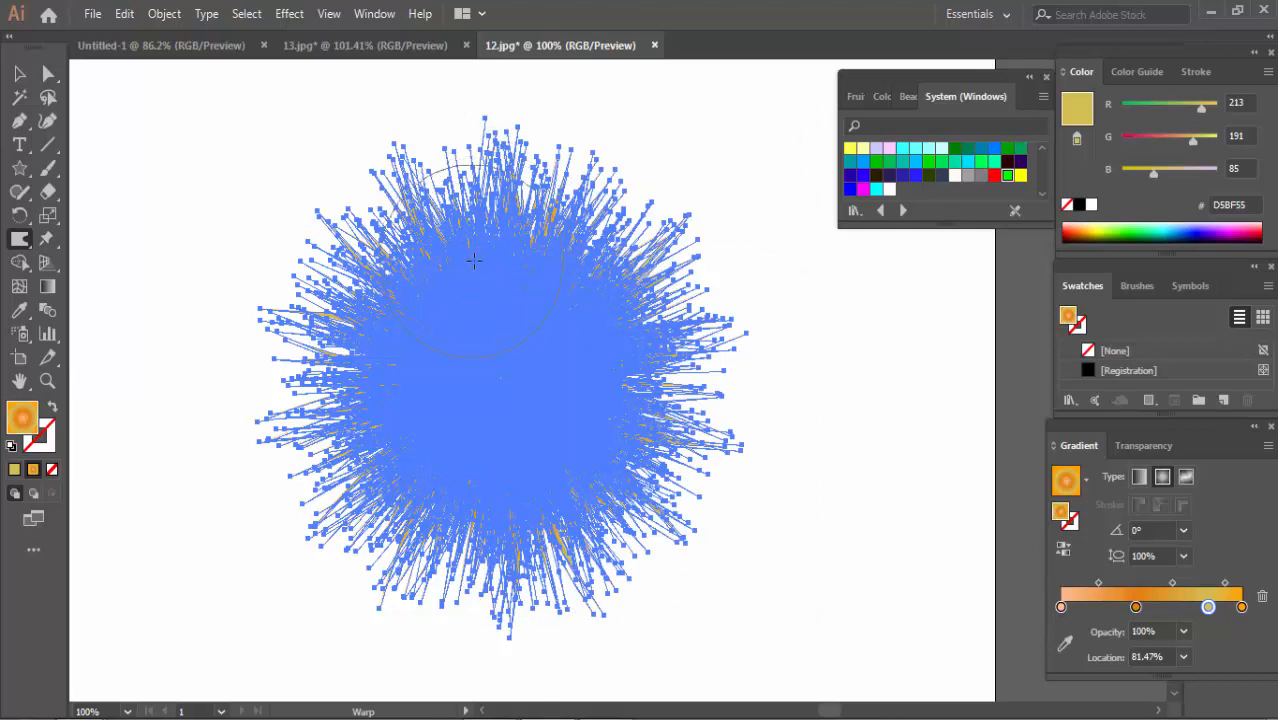
Warp the inner strands around the furry object's centre into a swirl and deselect the object.
mouse_move(468, 258)
left_mouse_down()
mouse_move(422, 294)
mouse_move(396, 390)
mouse_move(400, 440)
mouse_move(473, 523)
mouse_move(556, 502)
mouse_move(593, 465)
mouse_move(613, 424)
mouse_move(616, 354)
mouse_move(593, 285)
mouse_move(536, 284)
mouse_move(491, 302)
mouse_move(472, 337)
left_mouse_up()
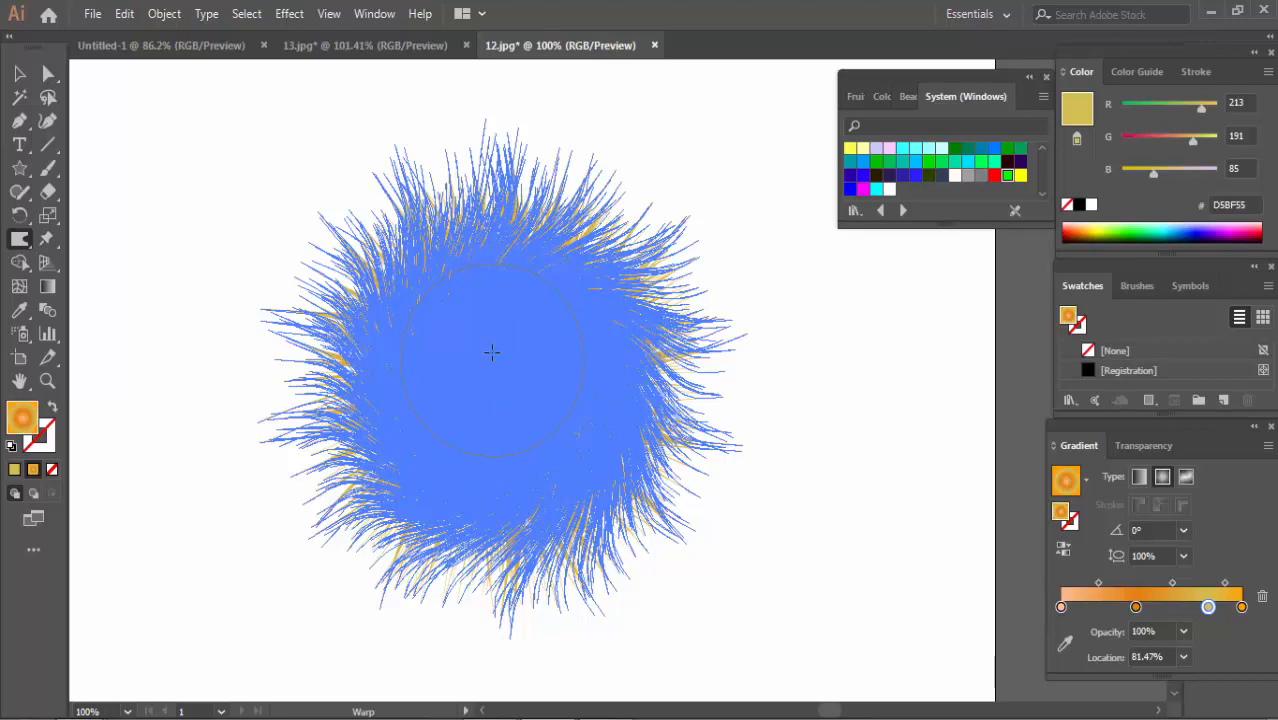
left_click_drag(492, 352, 492, 352)
left_click(19, 73)
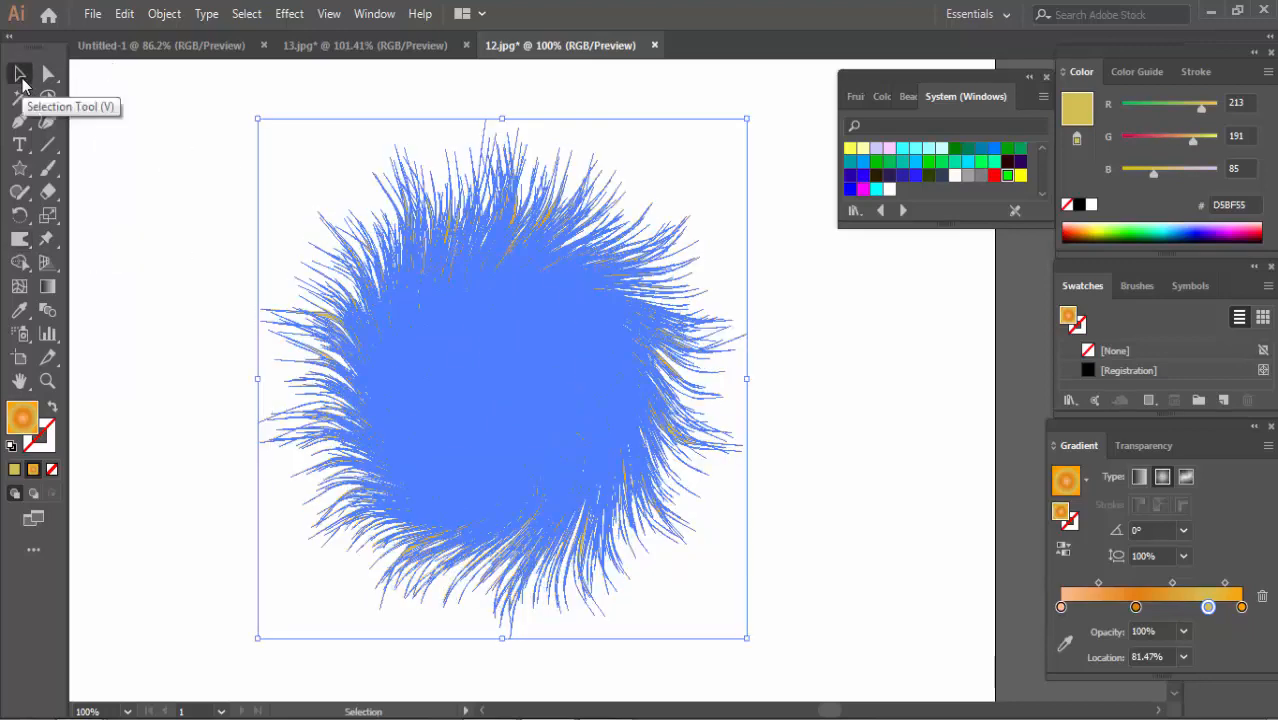
left_click(150, 190)
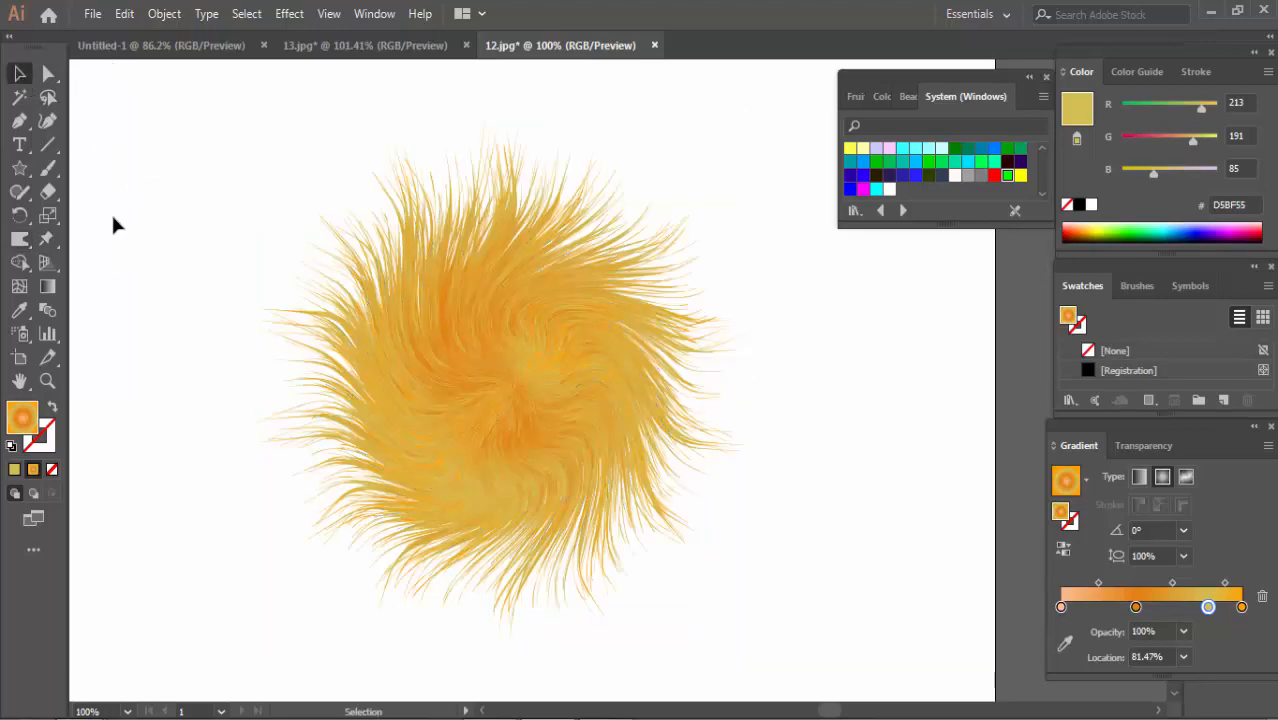
Reselect the furry object, warp its middle again to smooth the curl of the inner strands, and deselect it.
left_click(427, 406)
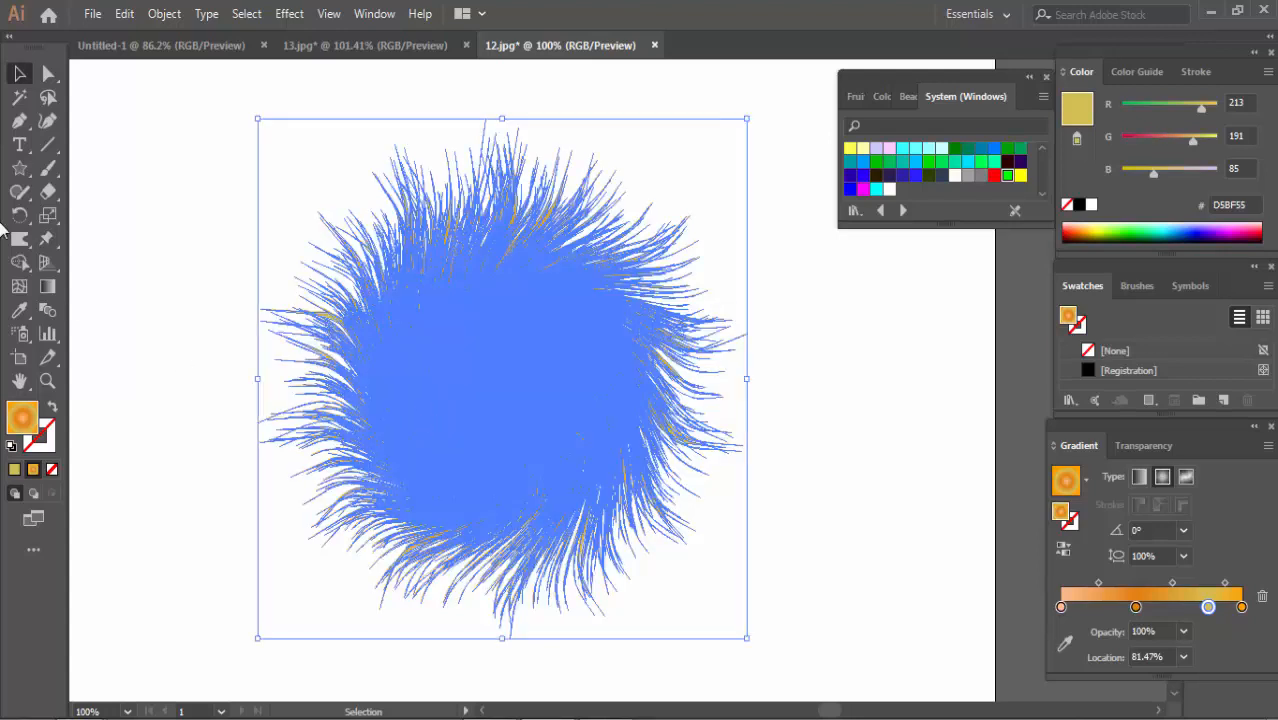
left_click(19, 238)
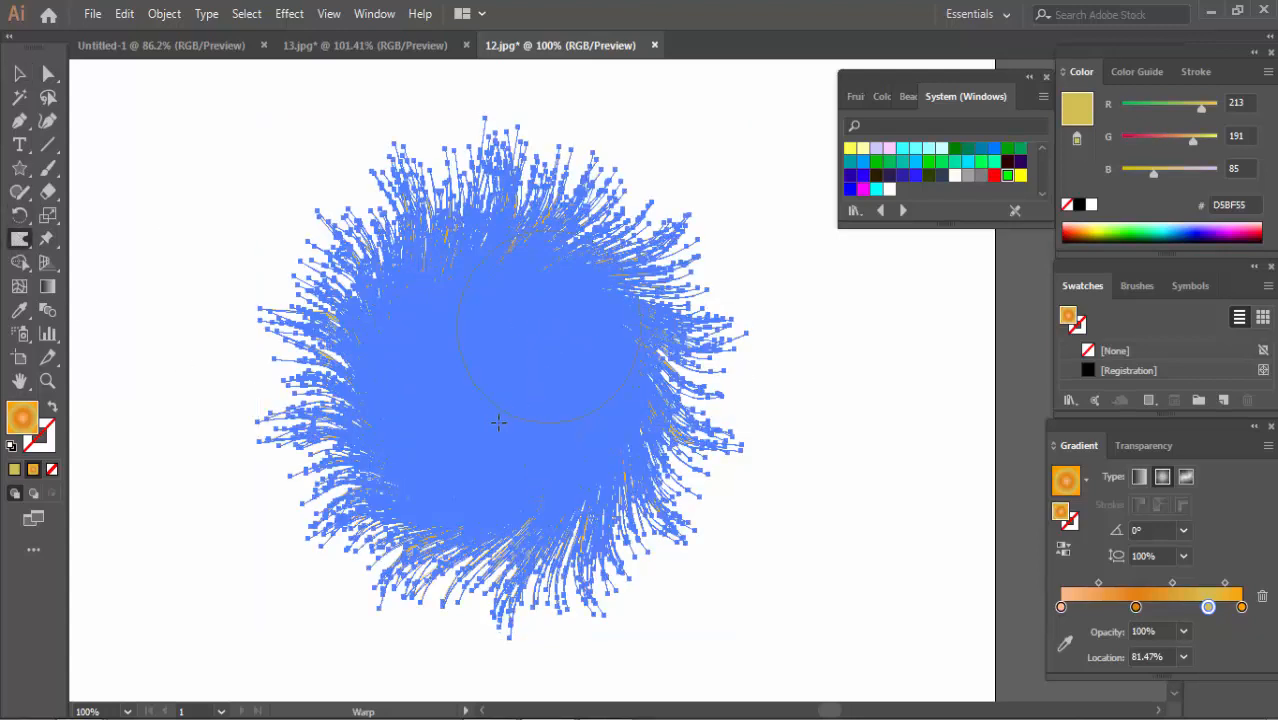
mouse_move(441, 428)
left_mouse_down()
mouse_move(455, 455)
mouse_move(501, 467)
mouse_move(548, 446)
mouse_move(572, 412)
mouse_move(574, 384)
mouse_move(534, 322)
mouse_move(484, 311)
mouse_move(458, 331)
left_mouse_up()
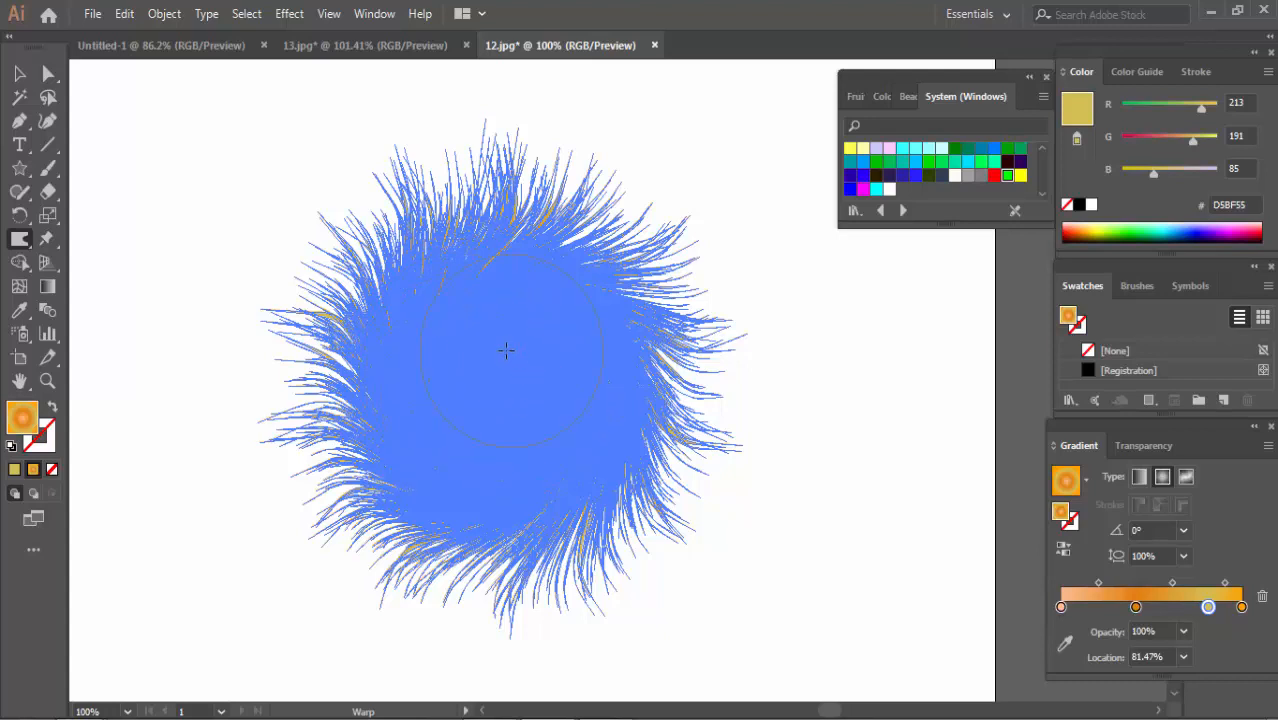
left_click(19, 73)
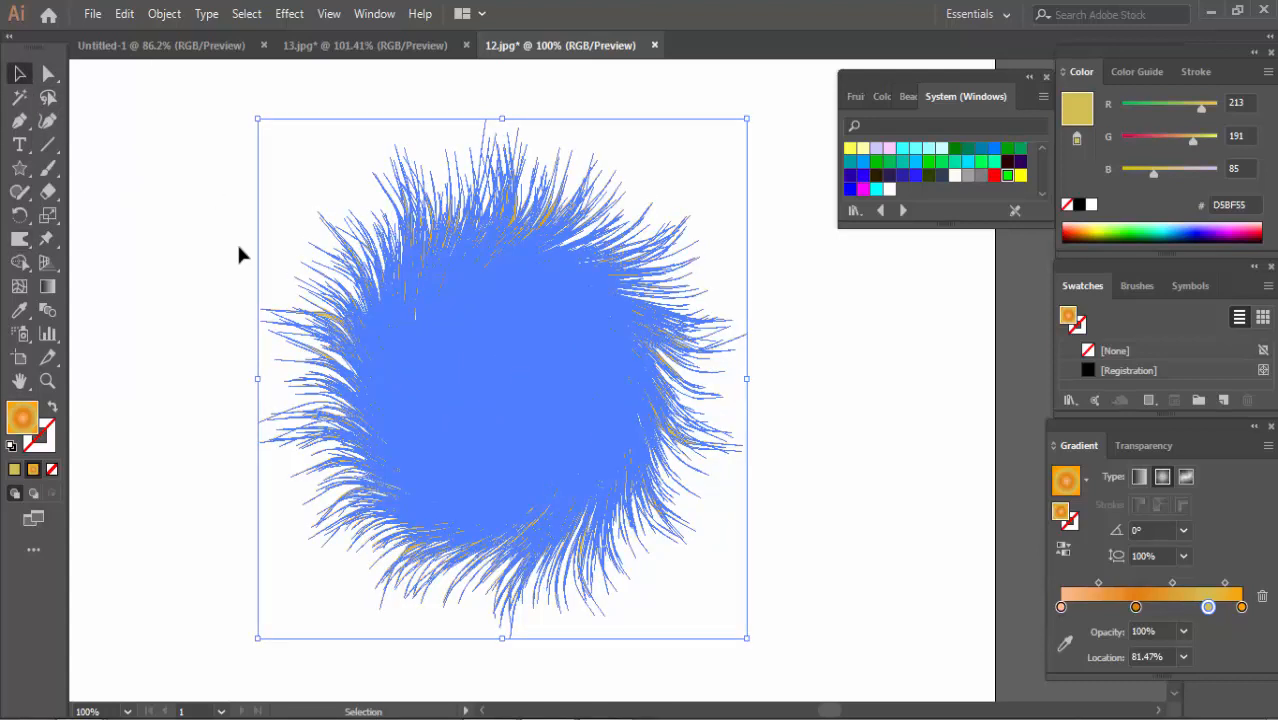
left_click(154, 166)
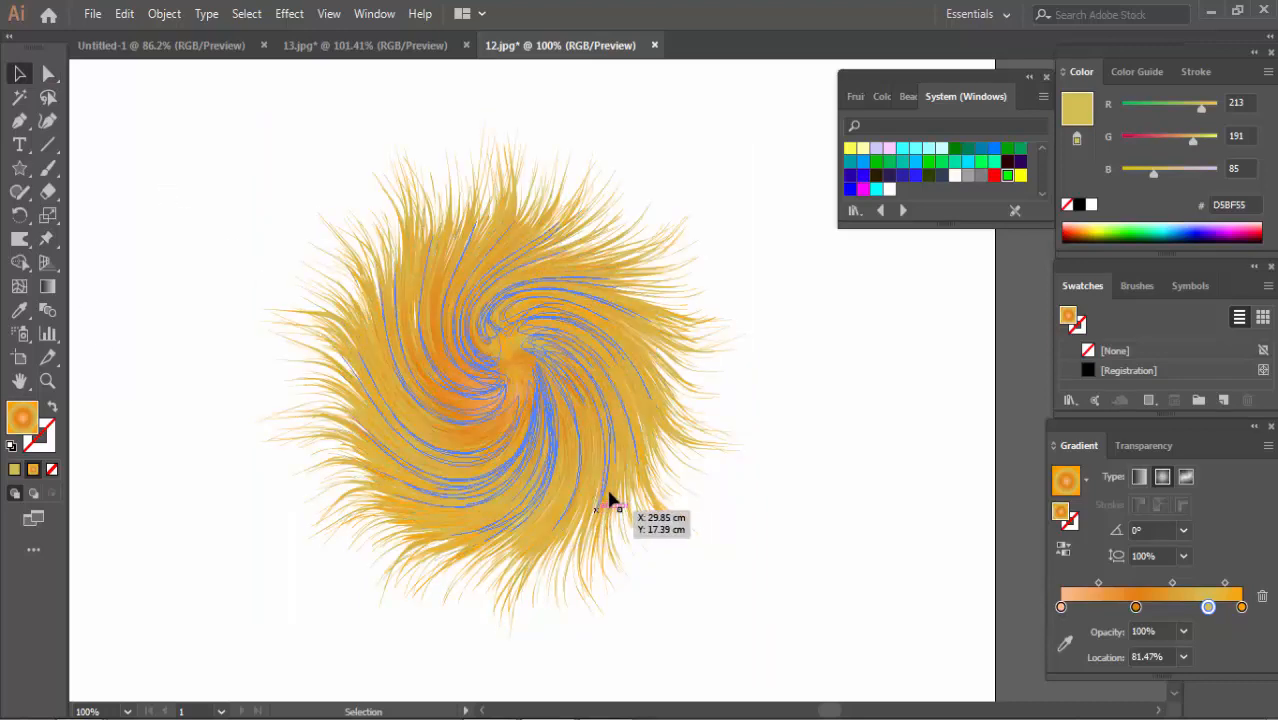
Warp the fur around the object's outer ring and through its centre to strengthen the overall swirl.
left_click(20, 239)
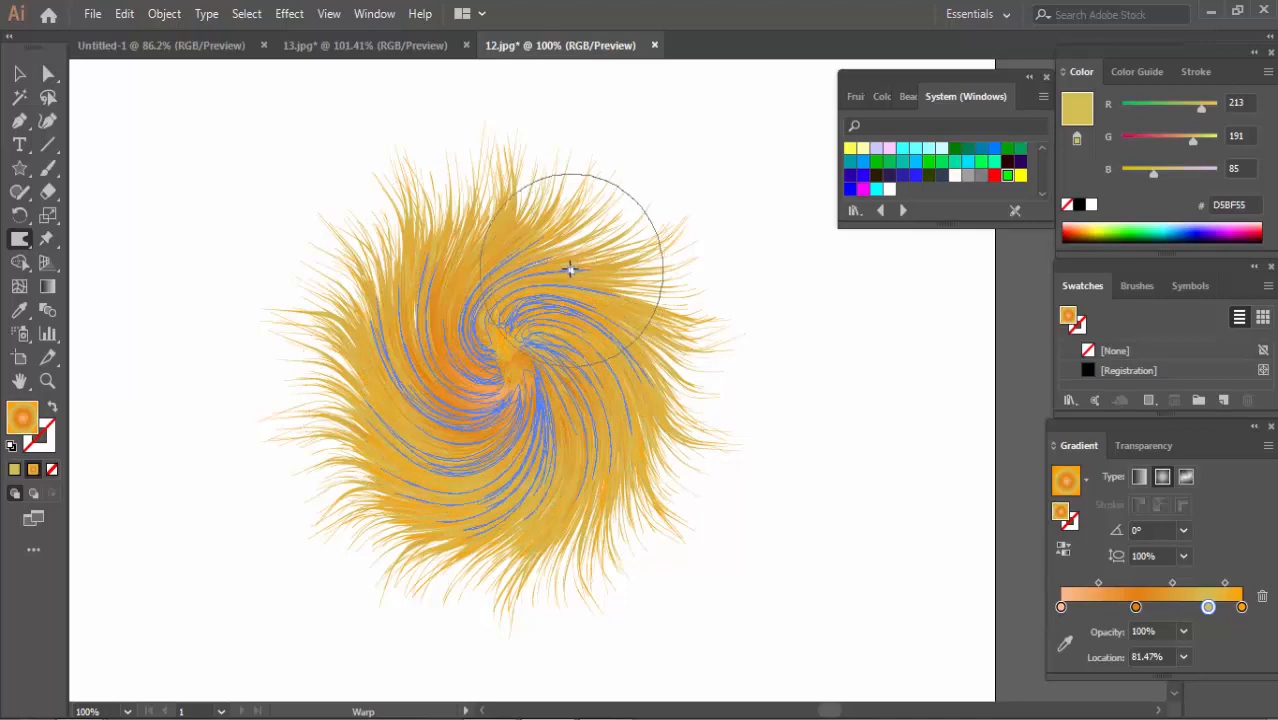
mouse_move(570, 268)
left_mouse_down()
mouse_move(485, 254)
mouse_move(425, 272)
mouse_move(368, 334)
mouse_move(362, 458)
mouse_move(450, 515)
mouse_move(560, 505)
mouse_move(619, 456)
mouse_move(655, 400)
mouse_move(628, 268)
mouse_move(585, 232)
mouse_move(527, 218)
mouse_move(437, 241)
left_mouse_up()
left_click(16, 77)
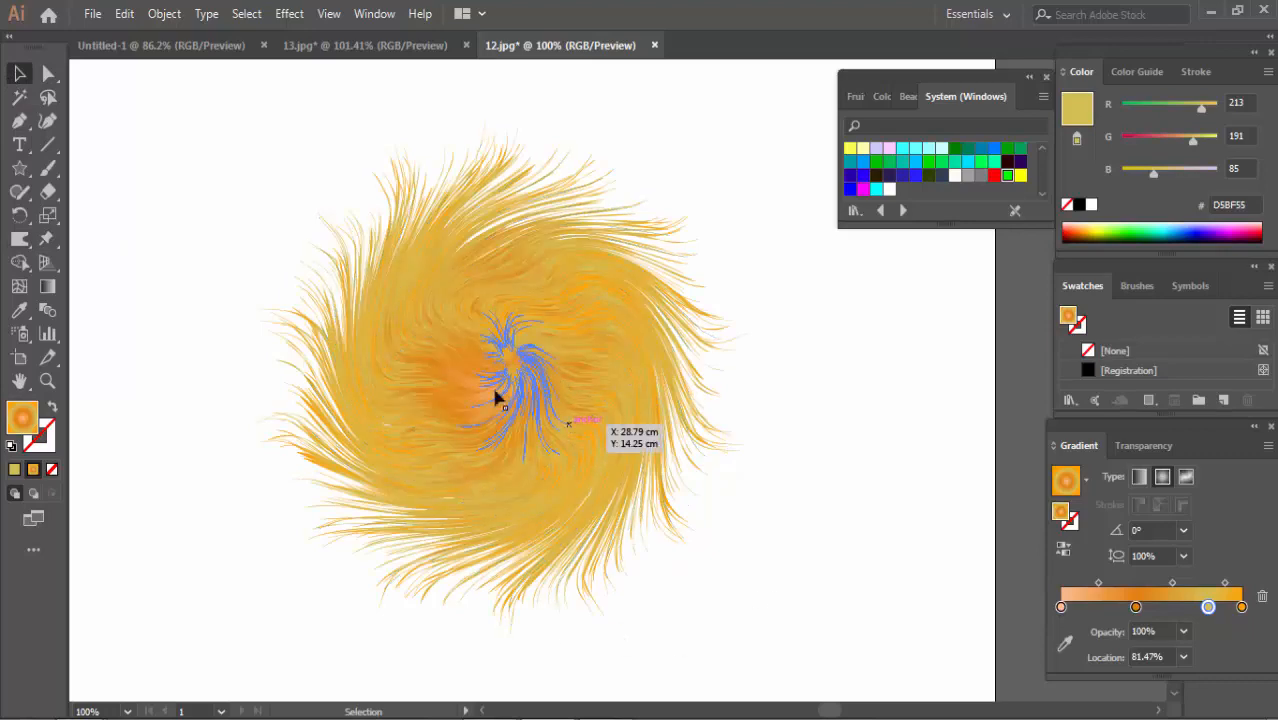
left_click(19, 238)
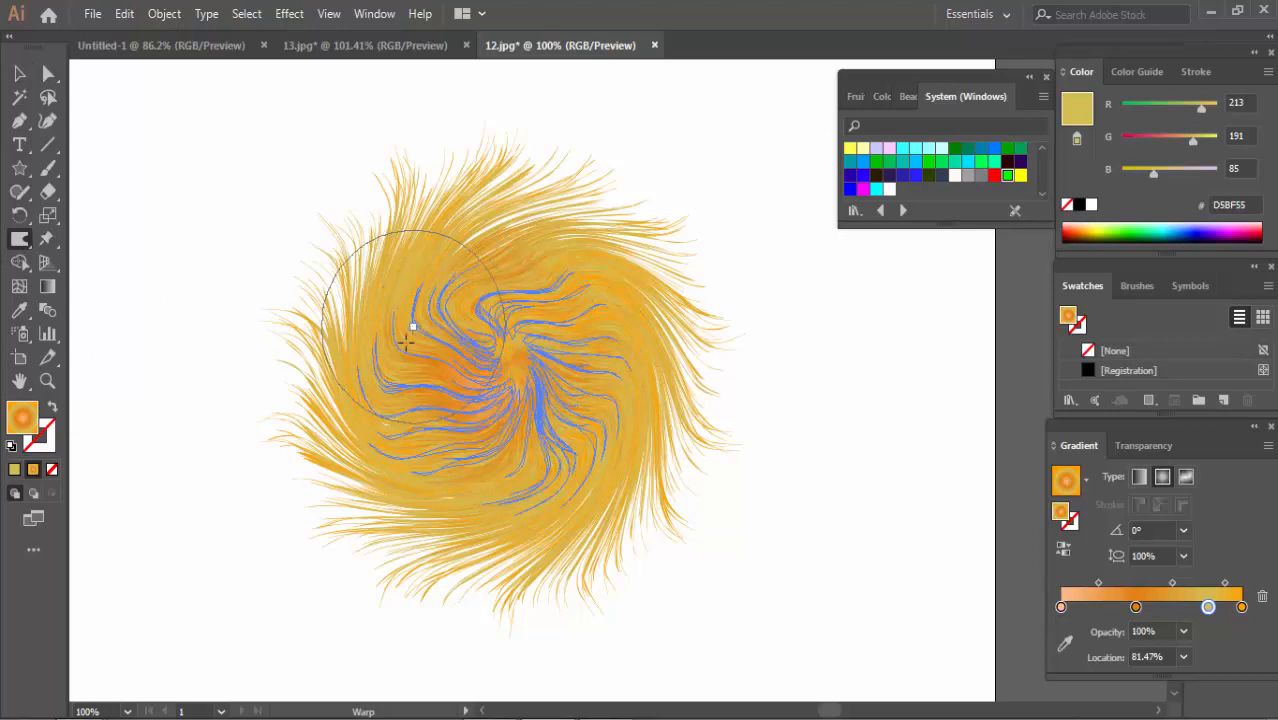
mouse_move(407, 342)
left_mouse_down()
mouse_move(417, 427)
mouse_move(473, 460)
mouse_move(513, 455)
mouse_move(560, 422)
mouse_move(583, 345)
mouse_move(546, 314)
mouse_move(491, 335)
left_mouse_up()
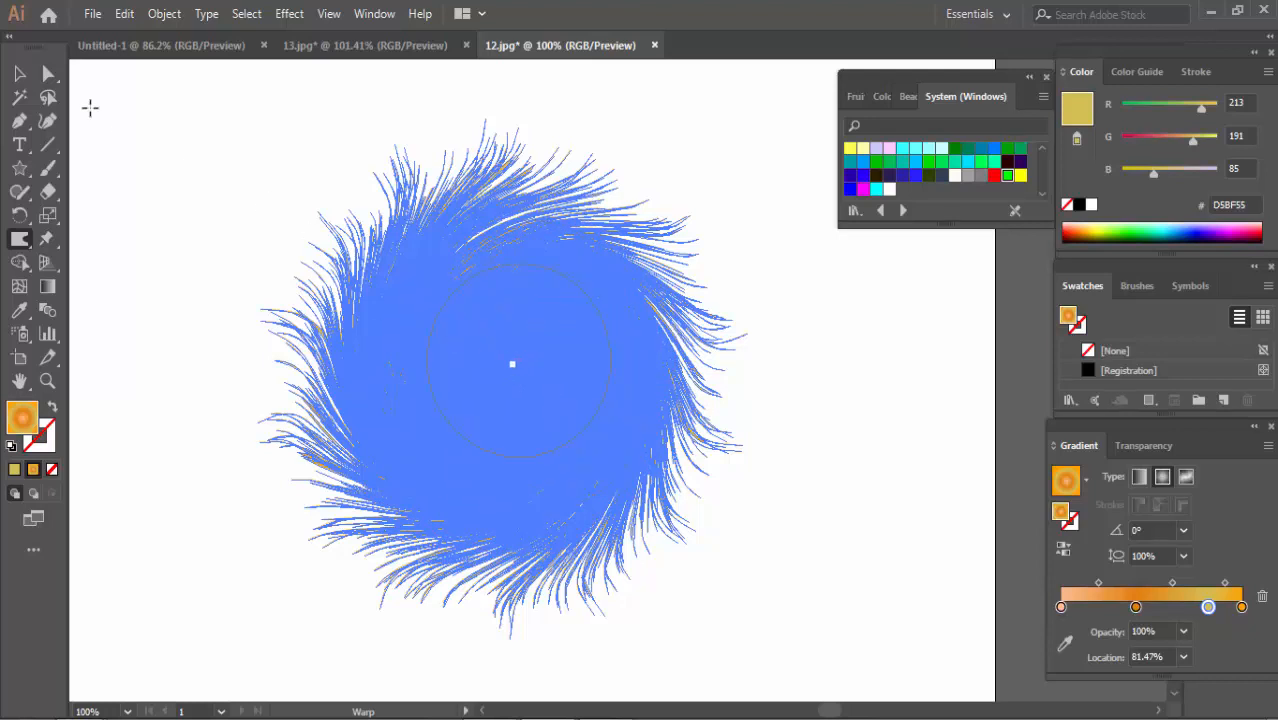
left_click(19, 73)
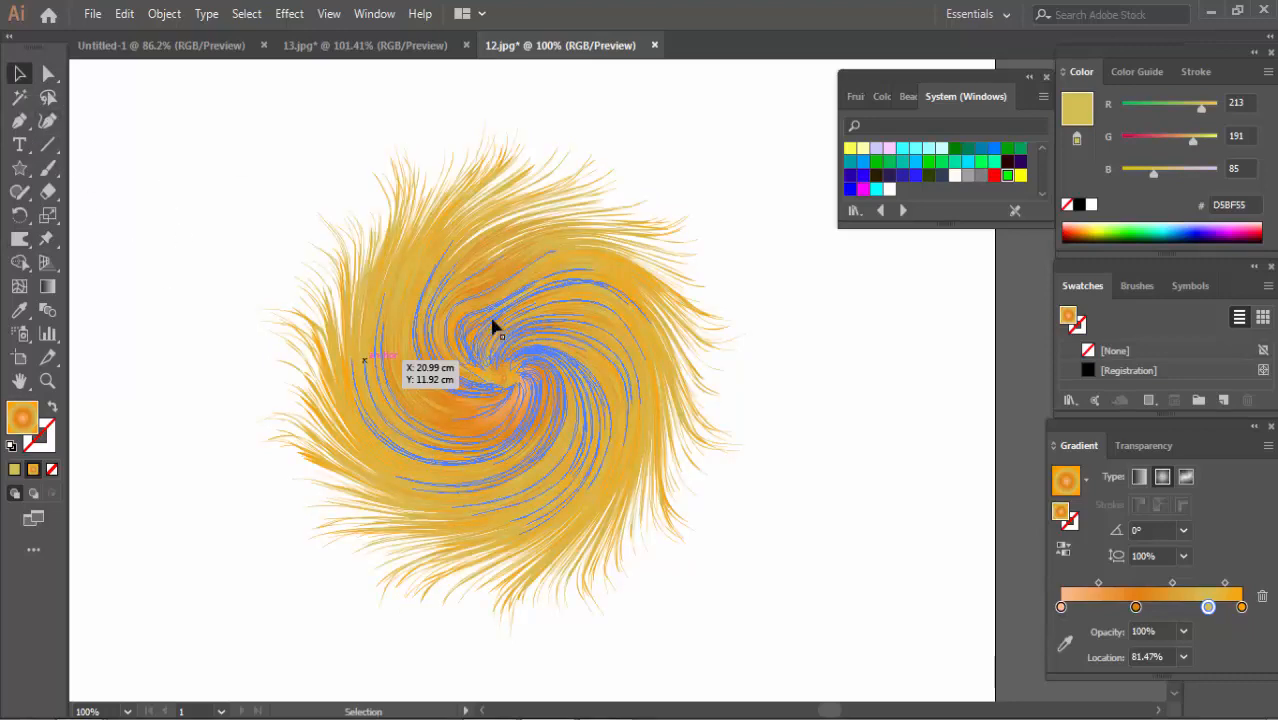
Warp the strands just above and around the centre to tighten the spiral's core.
left_click(19, 239)
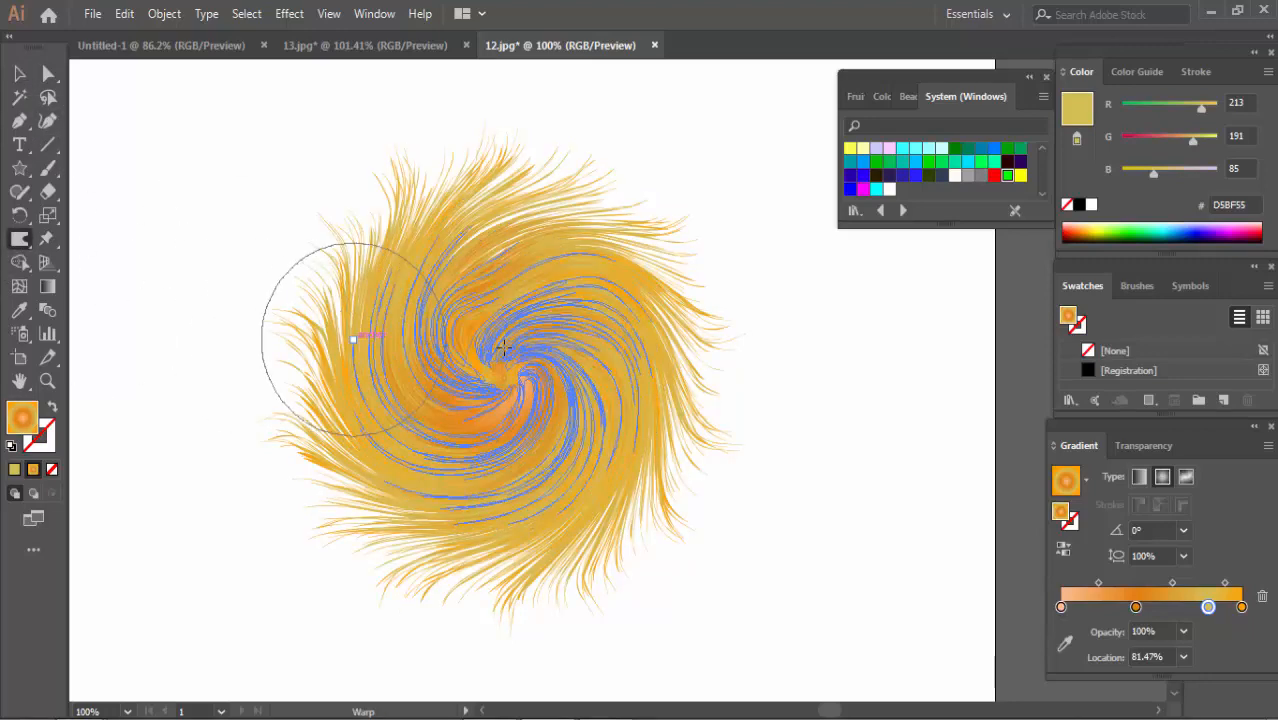
mouse_move(510, 317)
left_mouse_down()
mouse_move(314, 456)
mouse_move(485, 228)
mouse_move(485, 246)
left_mouse_up()
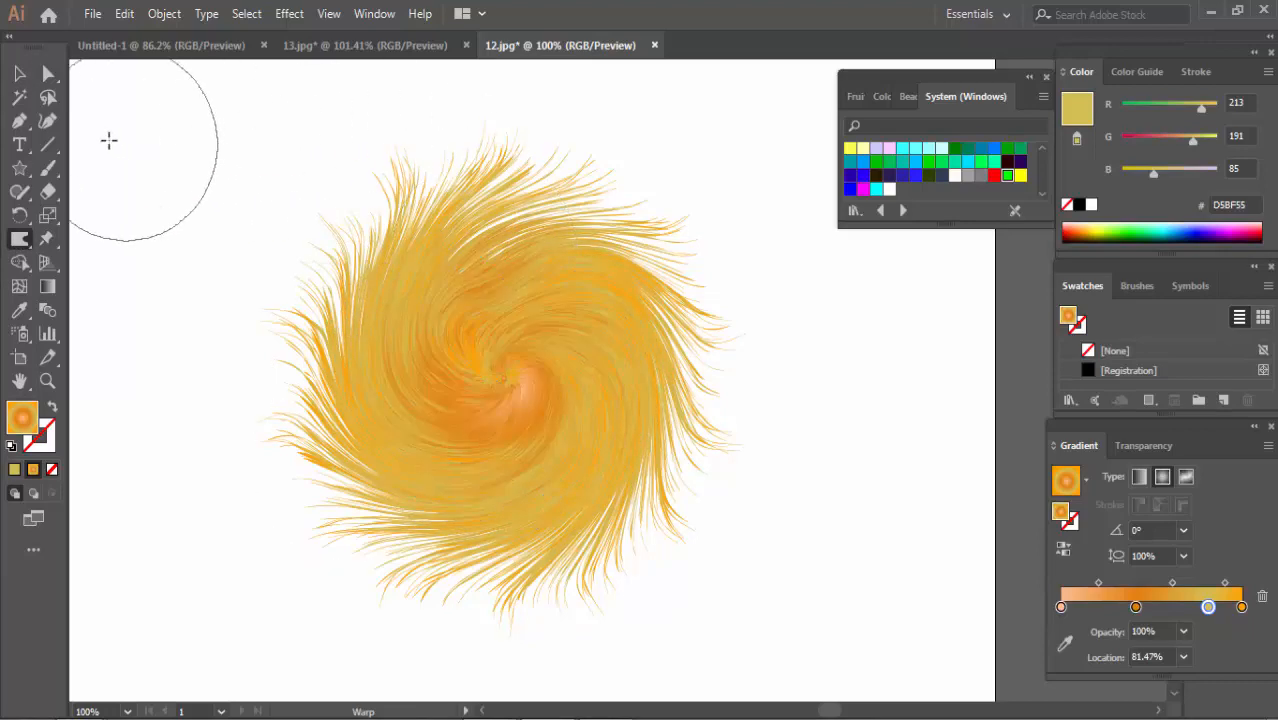
mouse_move(310, 416)
left_mouse_down()
mouse_move(494, 423)
mouse_move(520, 350)
left_mouse_up()
left_click_drag(315, 418, 318, 410)
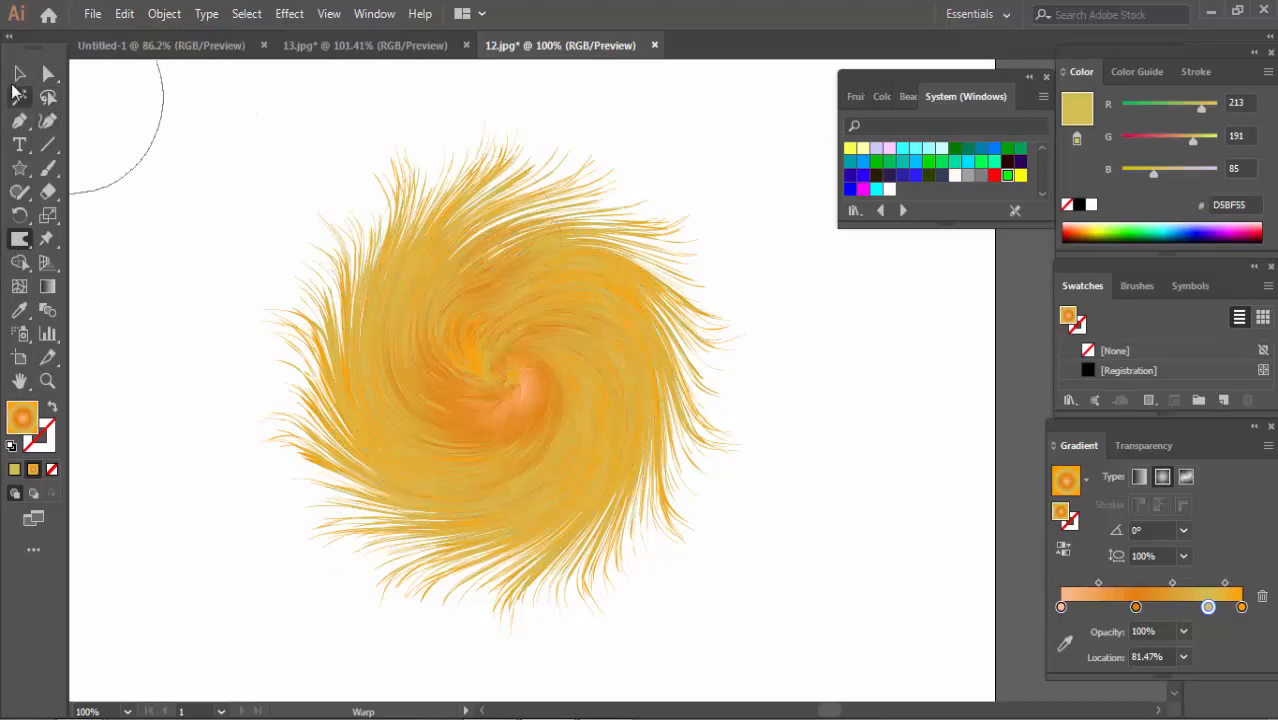
left_click(19, 73)
Reselect the furry swirl and warp its core, pulling the darker orange strands around the upper-left of the centre.
left_click(496, 337)
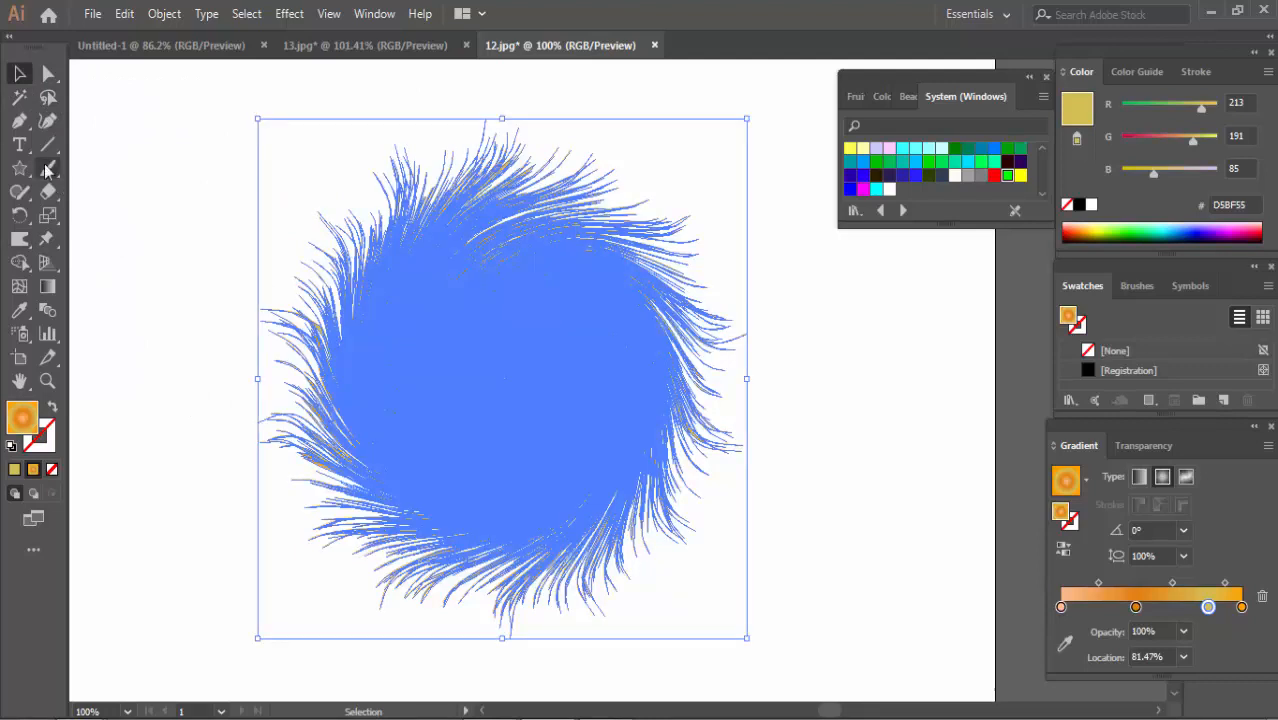
left_click(19, 238)
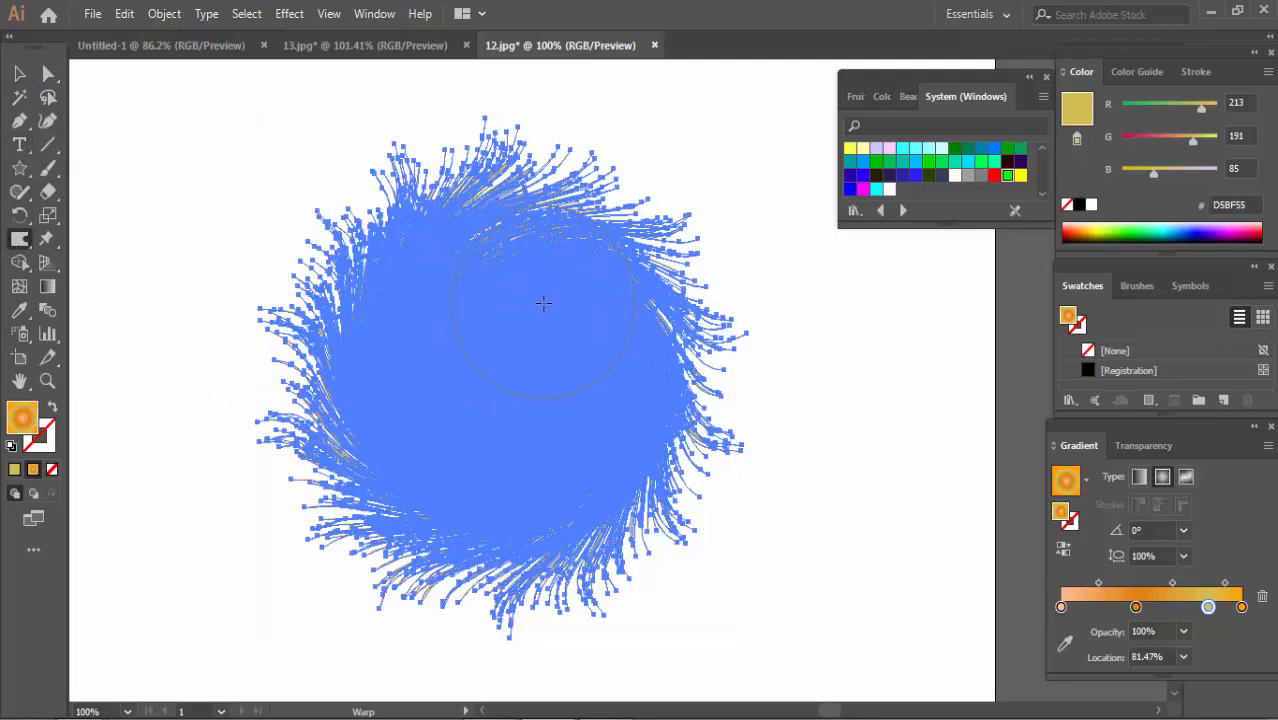
mouse_move(543, 302)
left_mouse_down()
mouse_move(499, 297)
mouse_move(476, 322)
left_mouse_up()
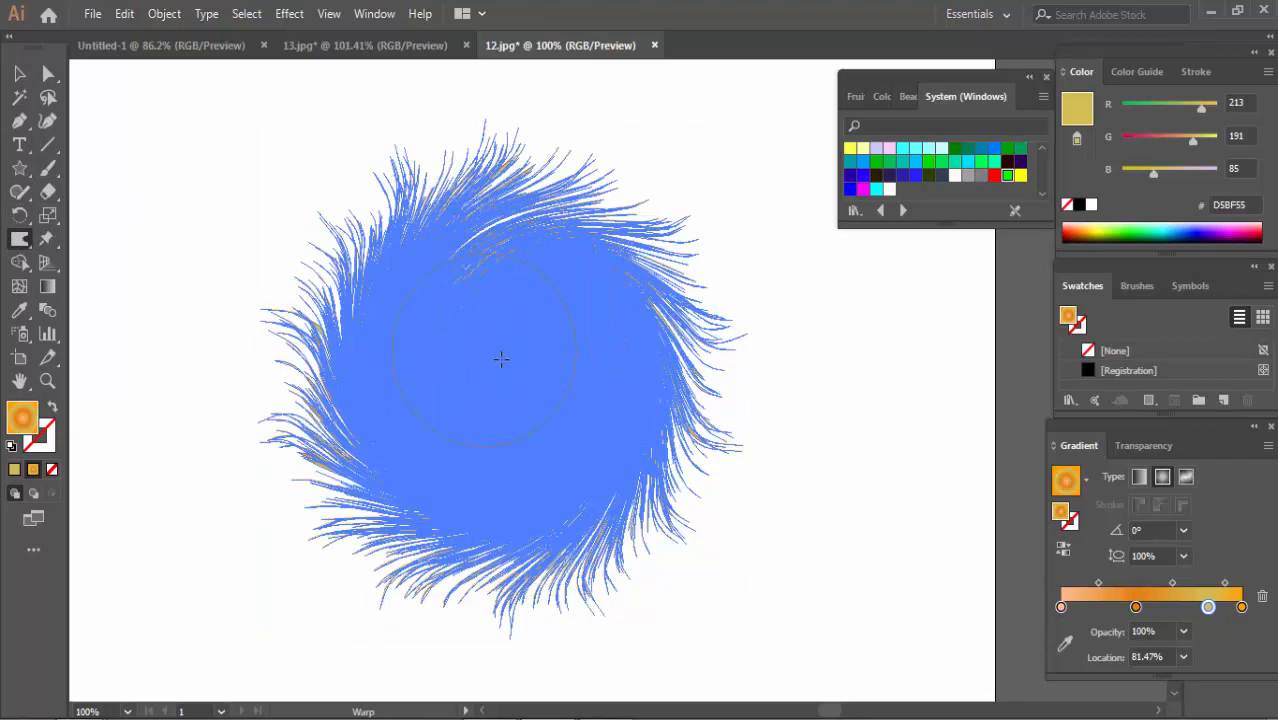
key("v")
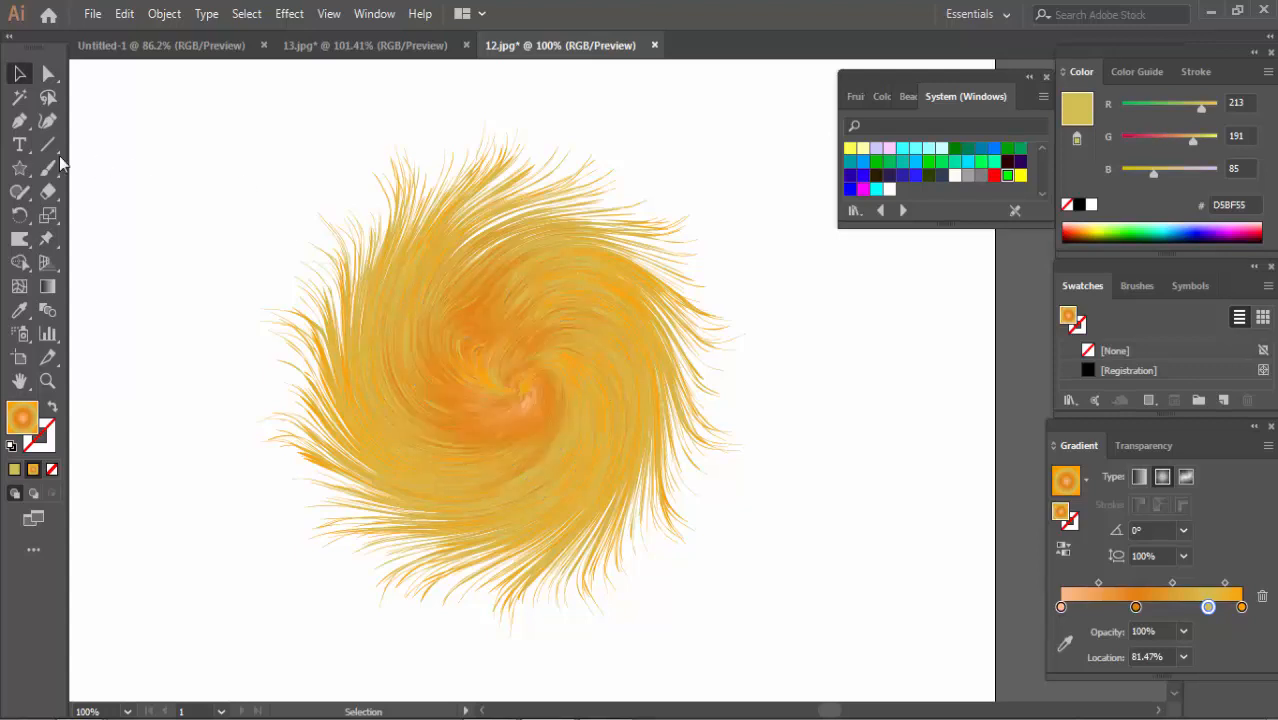
Warp the centre of the swirl once more to blend the orange and peach strands into a smooth spiral.
left_click(19, 241)
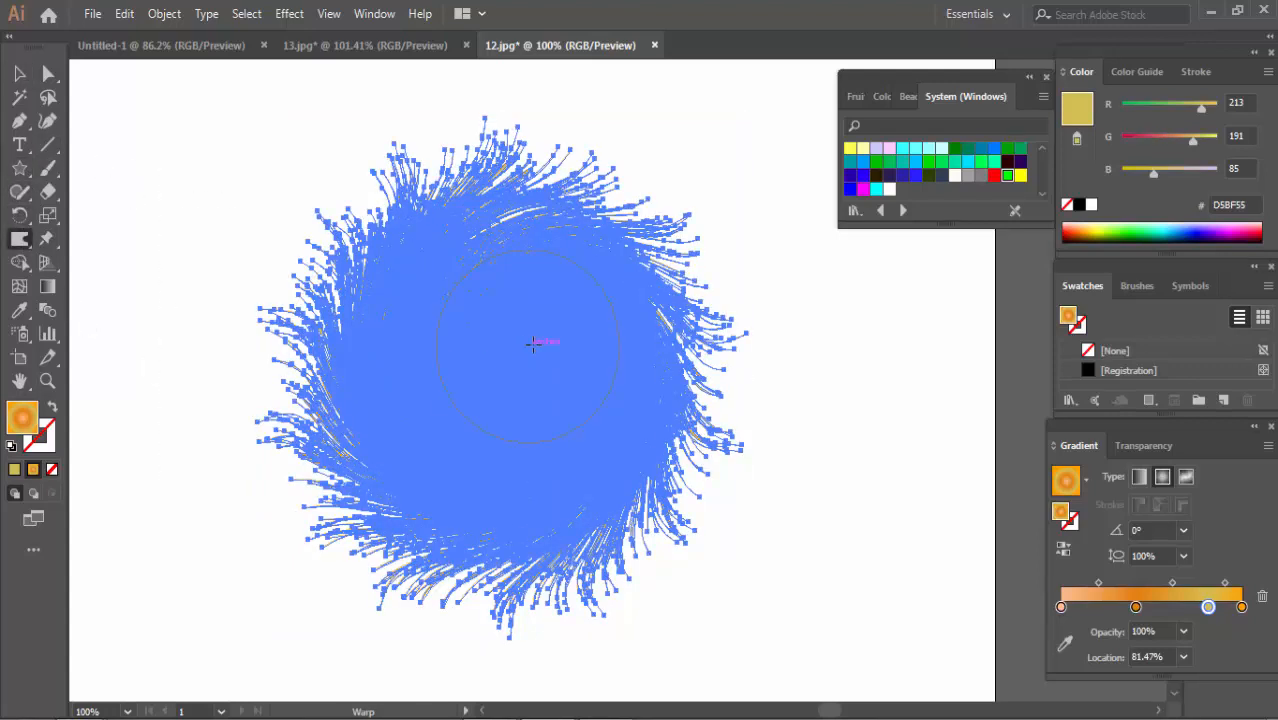
mouse_move(548, 337)
left_mouse_down()
mouse_move(516, 287)
mouse_move(475, 289)
mouse_move(446, 308)
mouse_move(429, 365)
mouse_move(435, 390)
mouse_move(468, 405)
mouse_move(557, 372)
left_mouse_up()
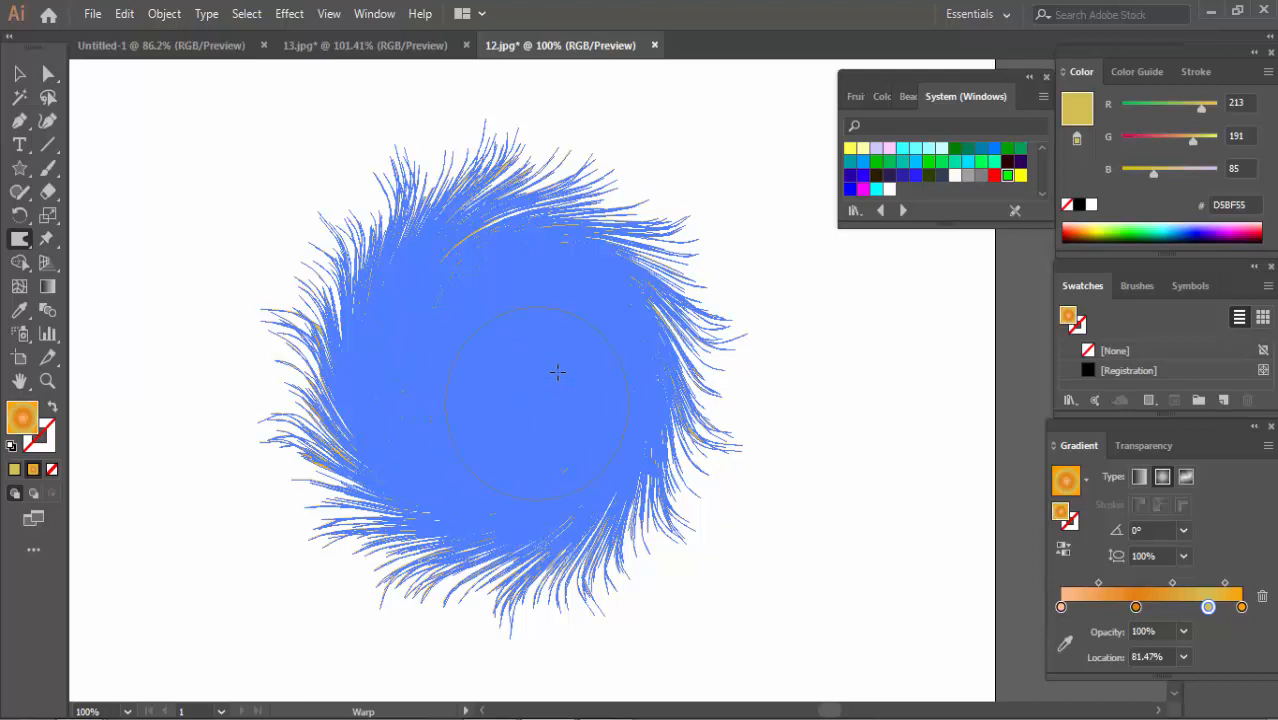
left_click_drag(491, 336, 485, 343)
key("v")
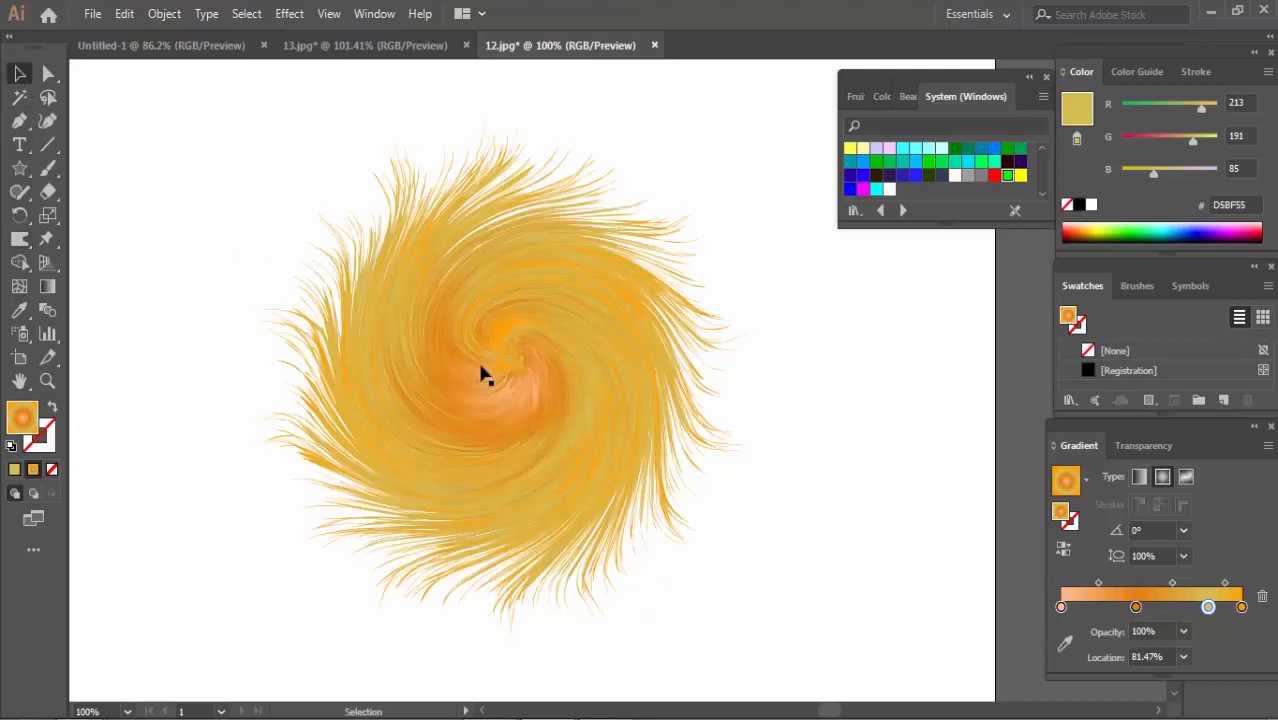
Select the whole furry swirl, enlarge it slightly about its centre and deselect it.
left_click(489, 365)
left_click(207, 247)
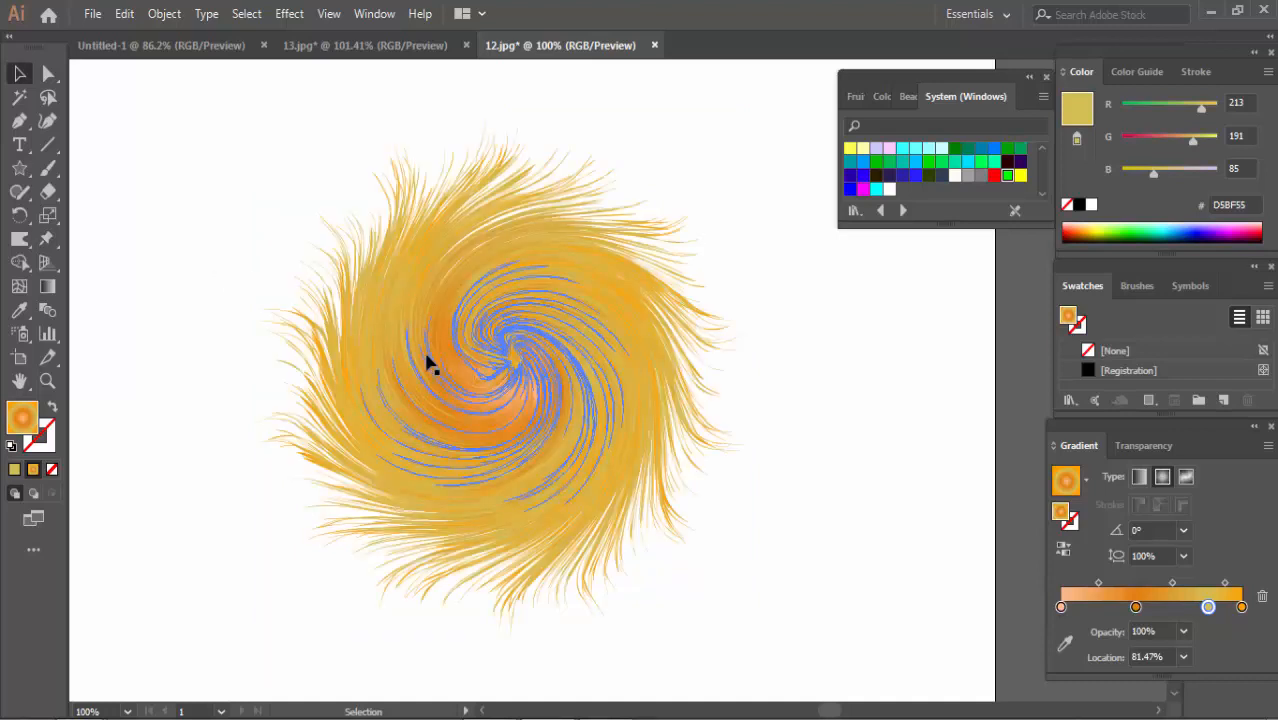
left_click(251, 308)
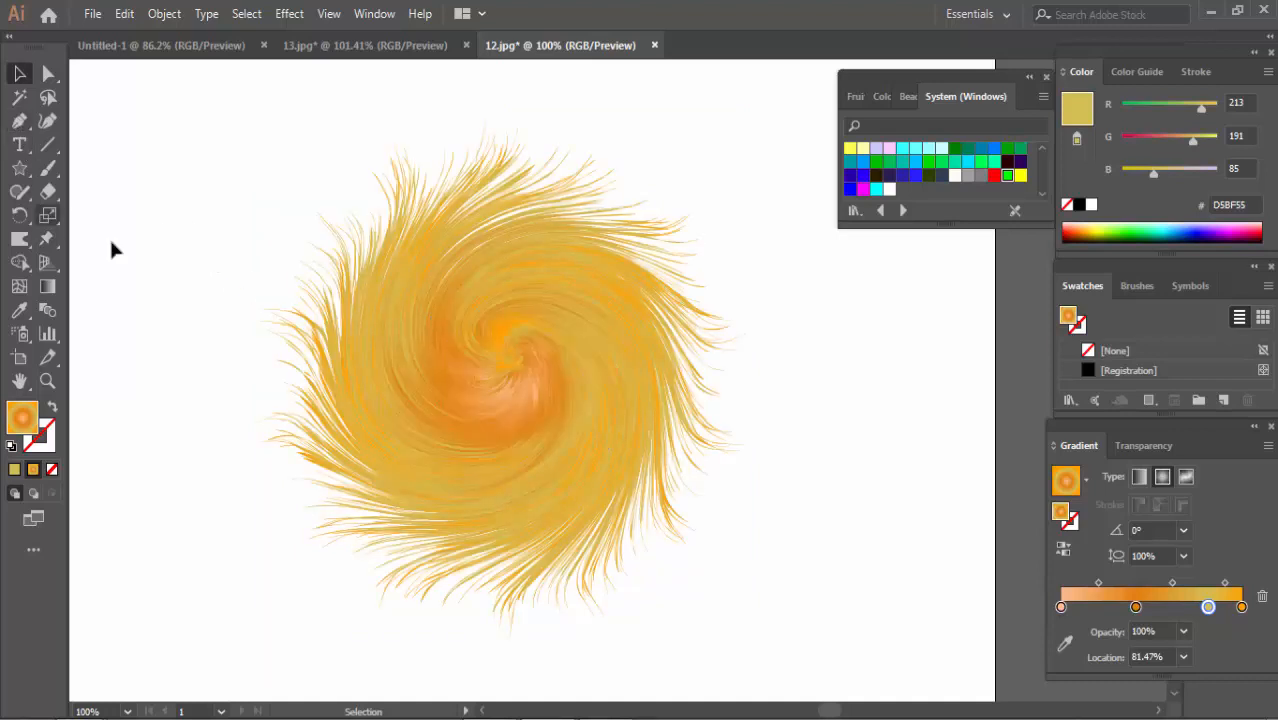
left_click_drag(191, 117, 733, 586)
left_click_drag(745, 638, 766, 663)
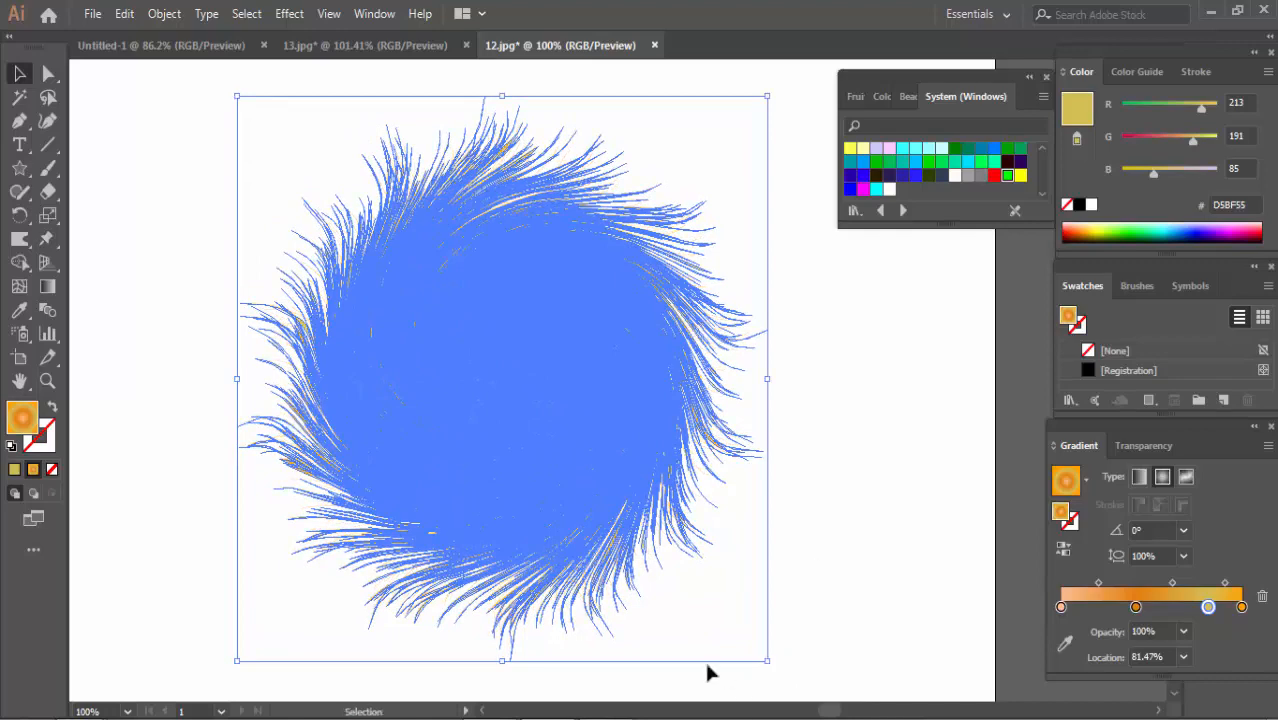
left_click(809, 563)
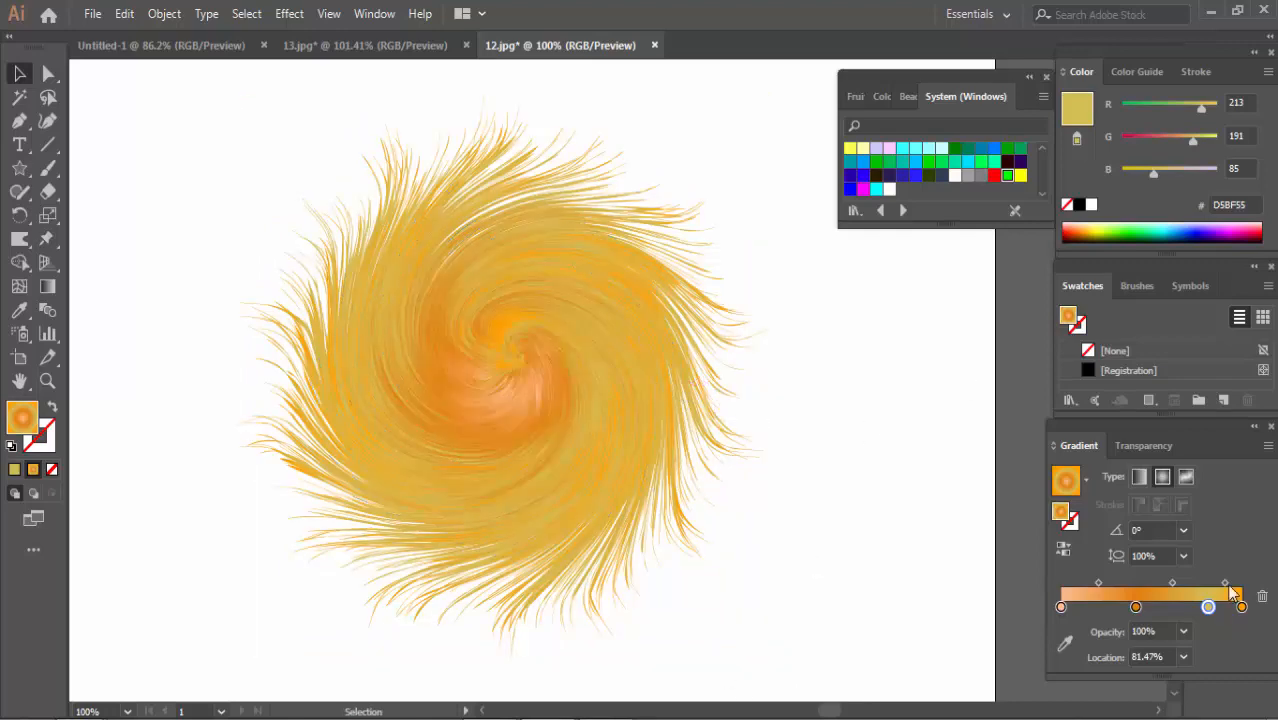
Recolour the radial gradient's inner stops, setting green to 69 at the 41.37% stop and blue to 198 at the 81.47% stop.
left_click(1135, 607)
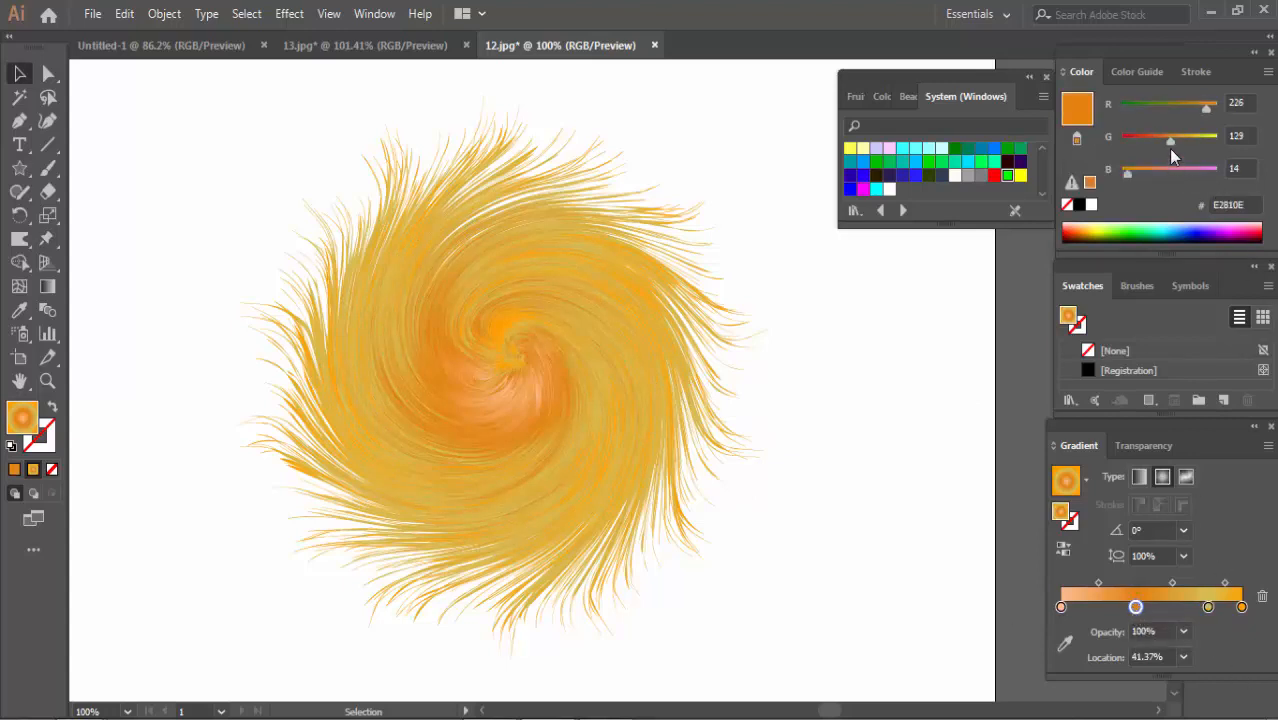
mouse_move(1167, 142)
left_mouse_down()
mouse_move(1189, 140)
mouse_move(1146, 135)
left_mouse_up()
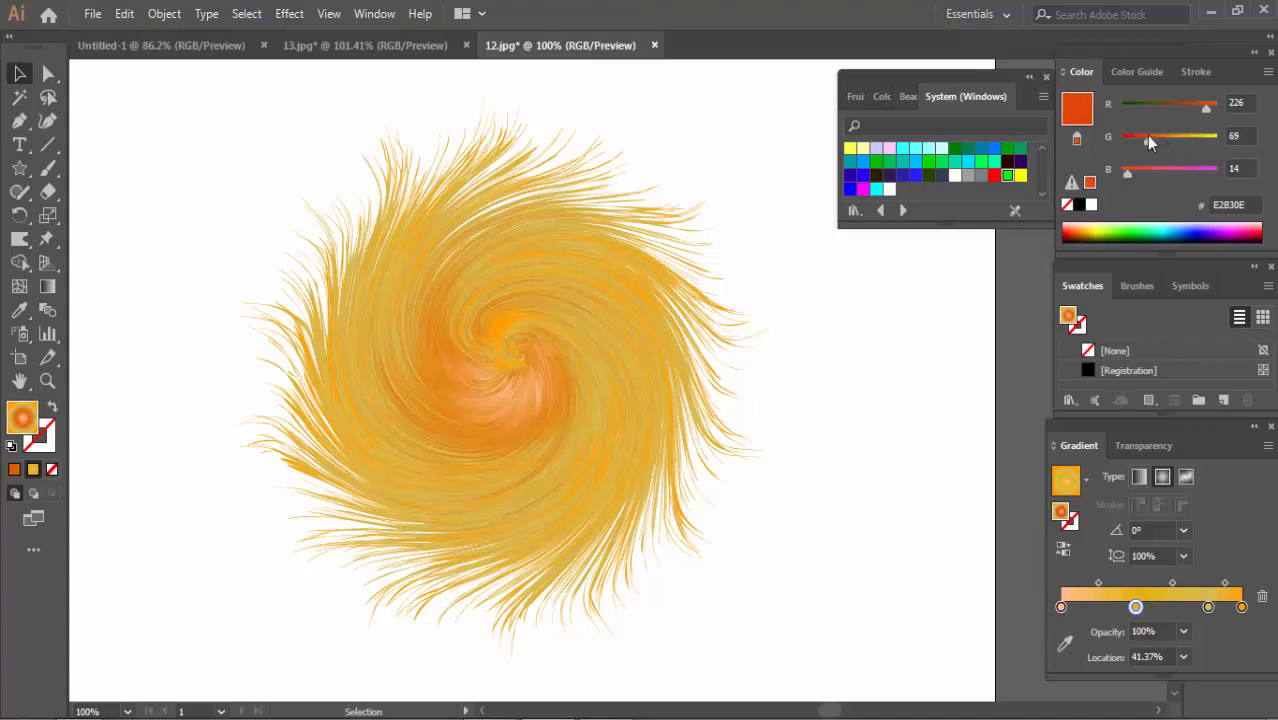
left_click(1208, 607)
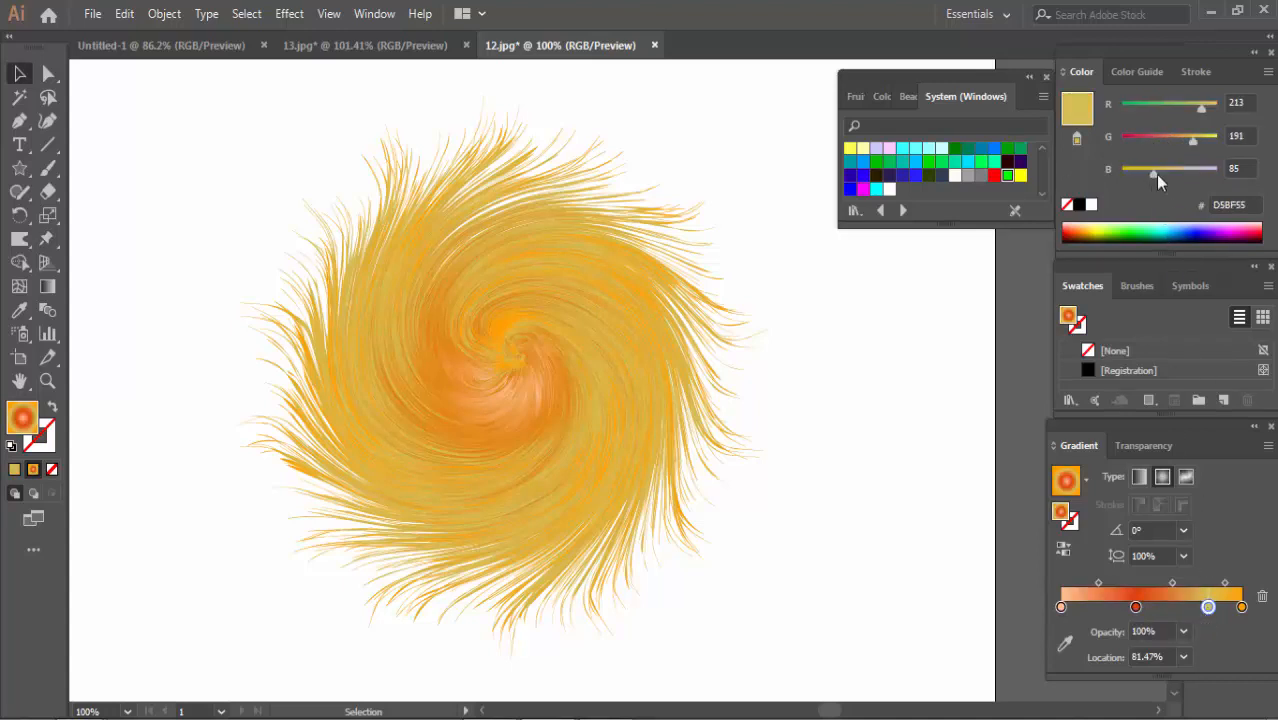
left_click_drag(1155, 174, 1196, 174)
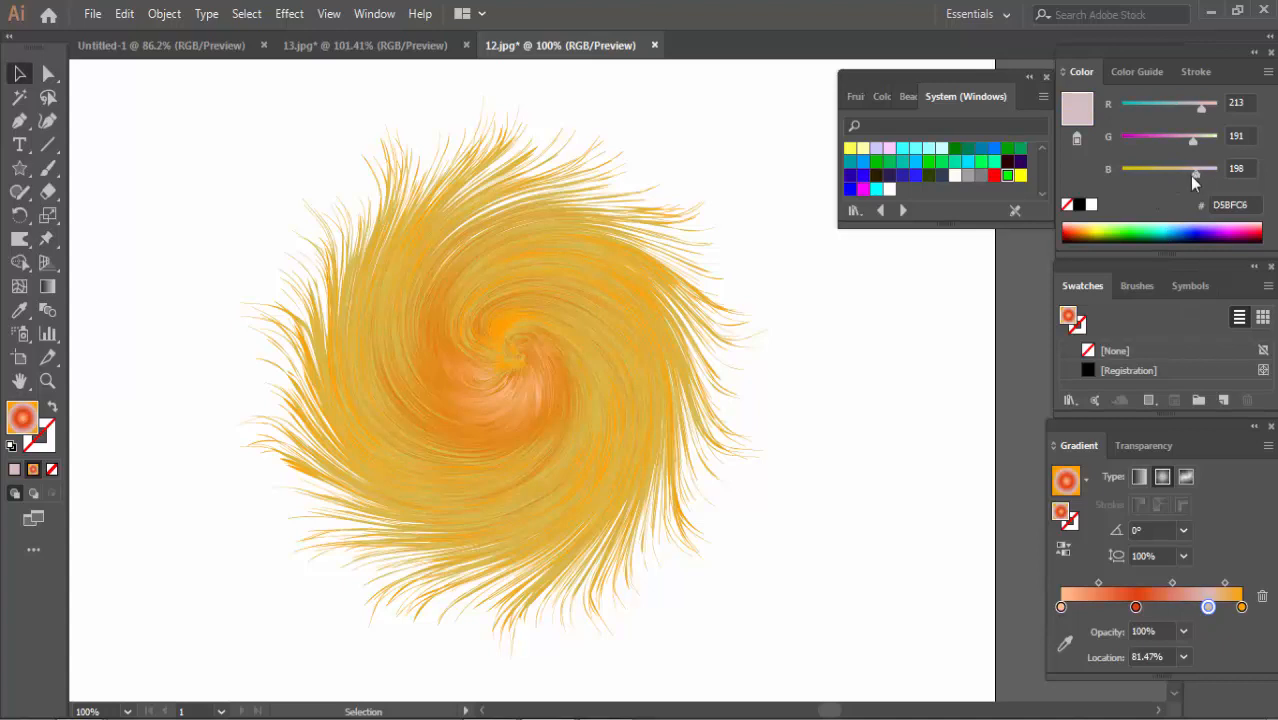
Set the gradient's start stop to red 255 and recolour its end stop from orange to an olive green.
left_click(1061, 607)
mouse_move(1215, 109)
left_mouse_down()
mouse_move(1167, 106)
mouse_move(1215, 108)
left_mouse_up()
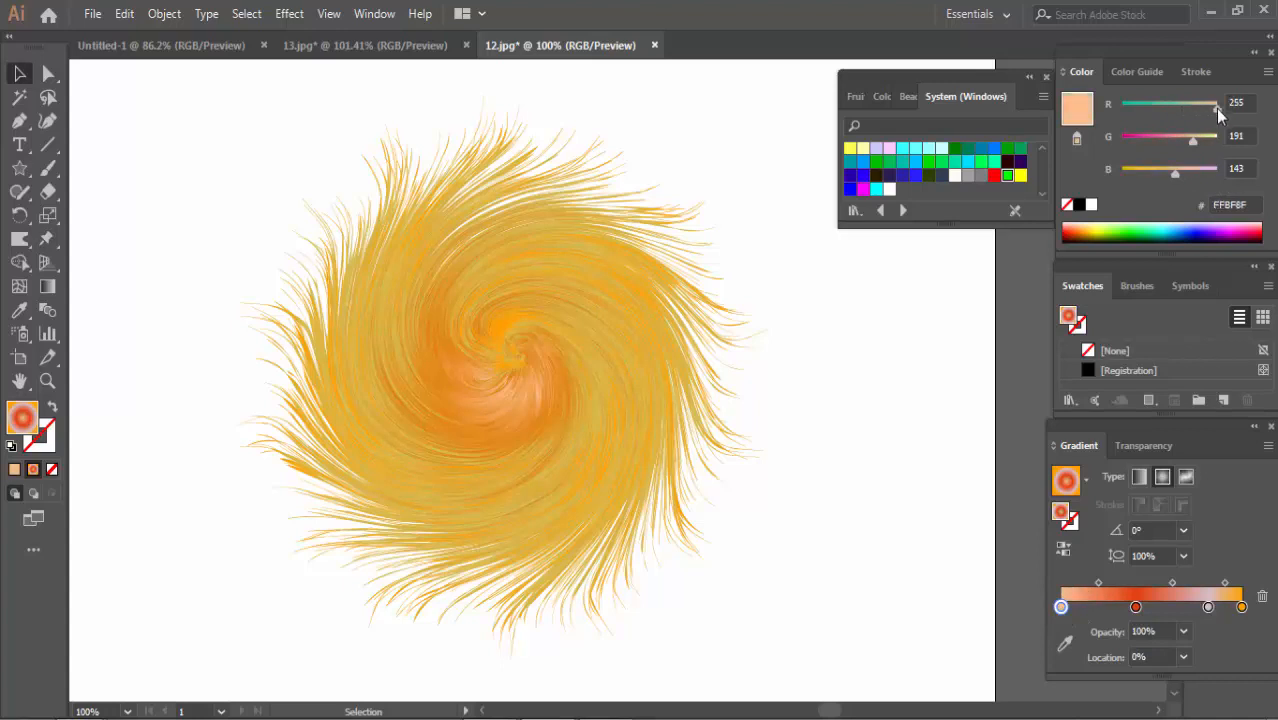
left_click(1241, 607)
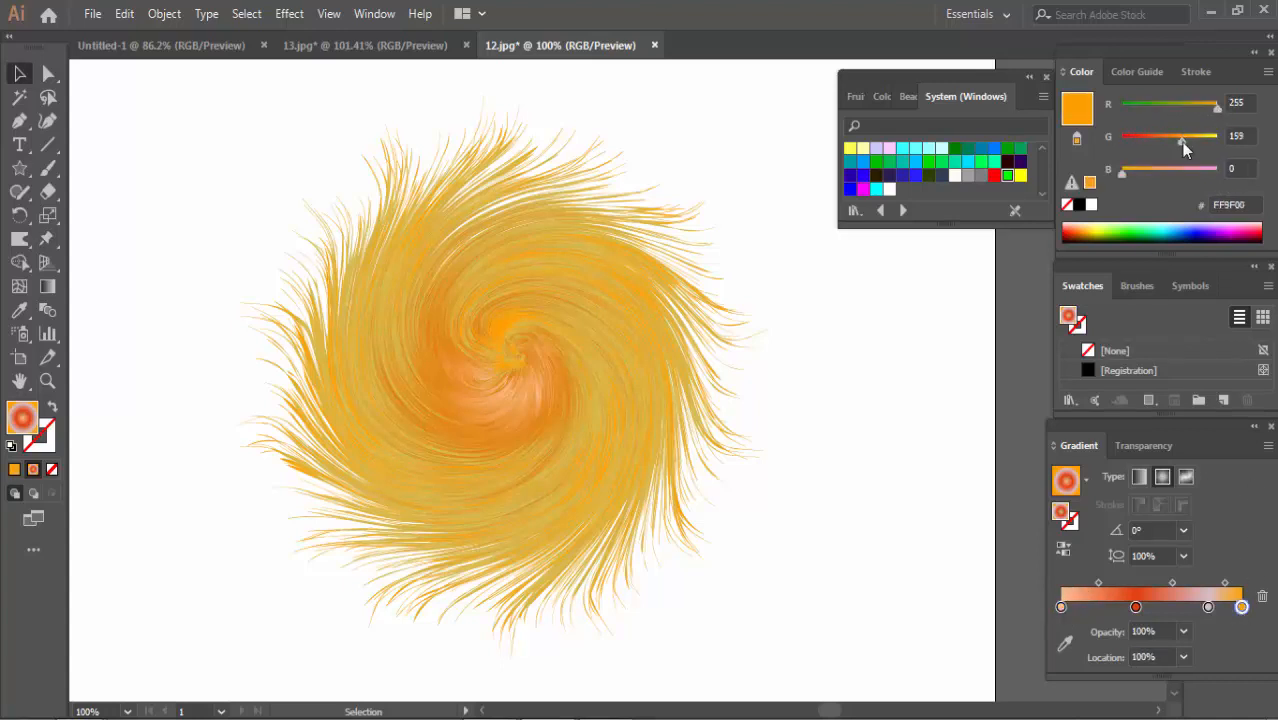
left_click_drag(1186, 139, 1163, 108)
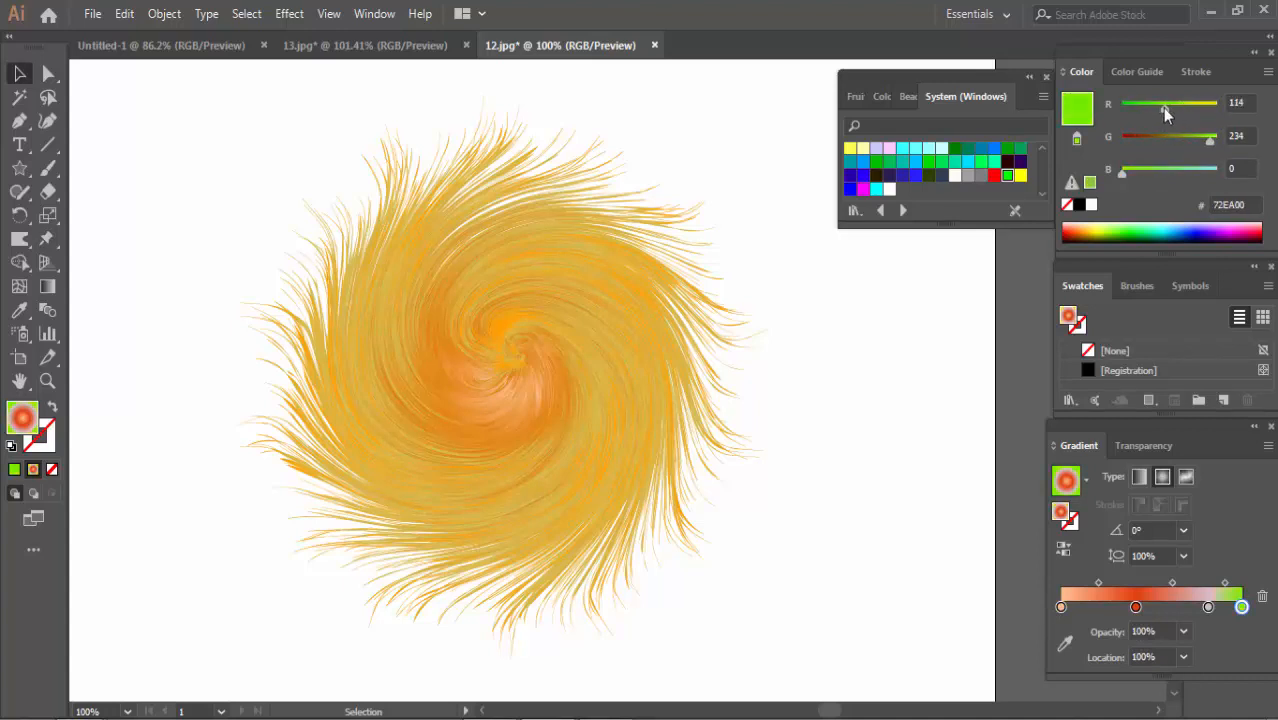
left_click(200, 592)
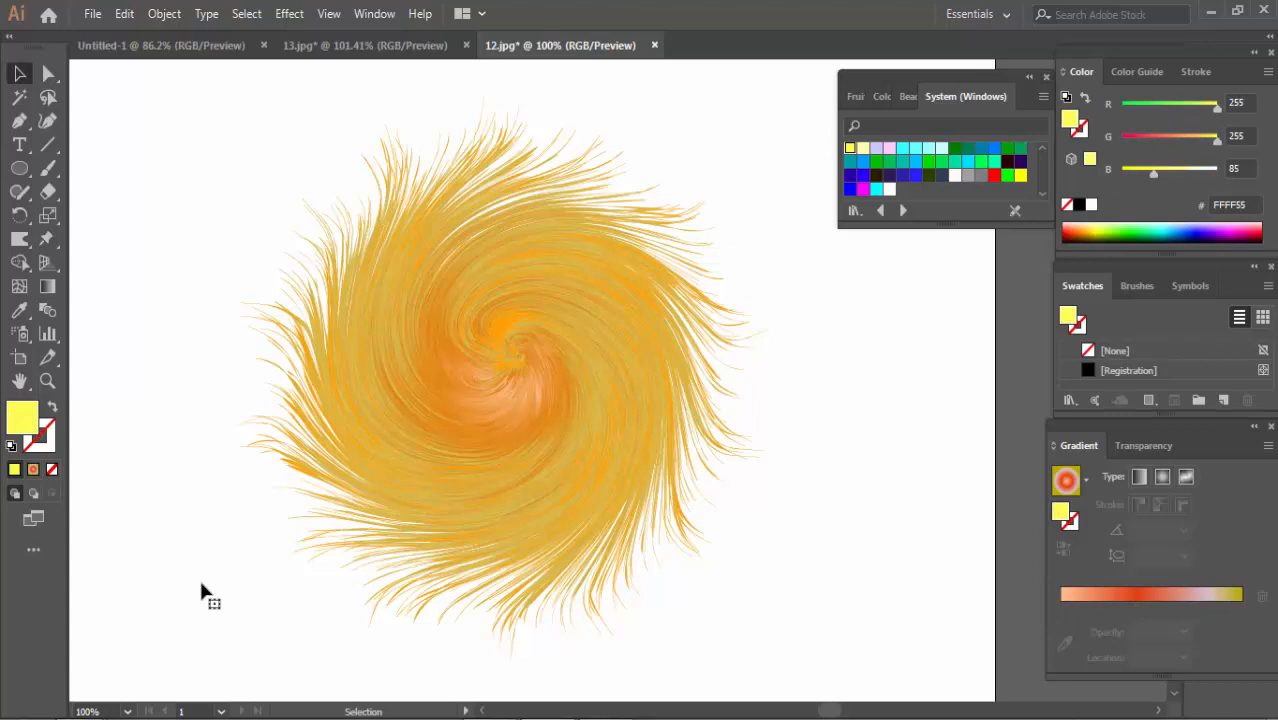